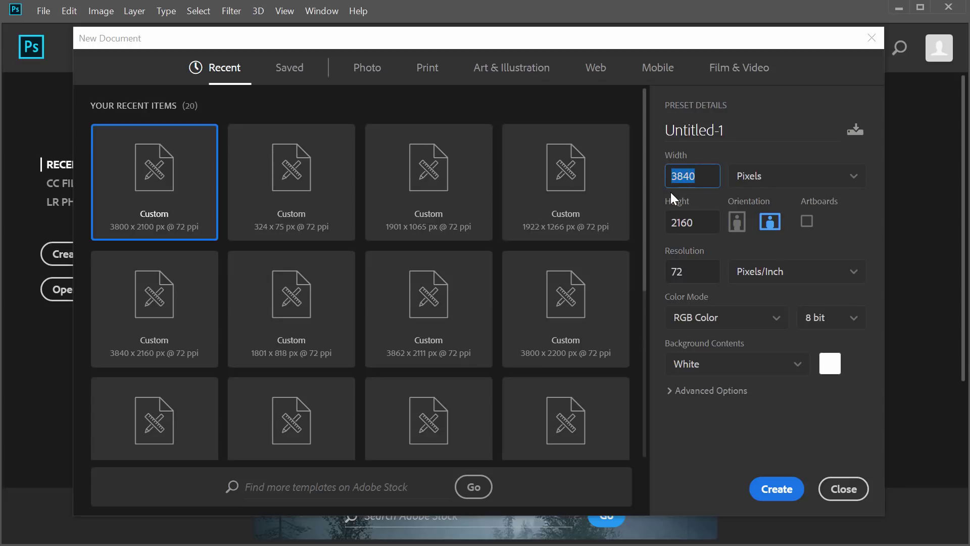
Create a 3840 by 2160 pixel RGB document at 72 pixels/inch with a white background and collapse the 3D settings.
double_click(701, 224)
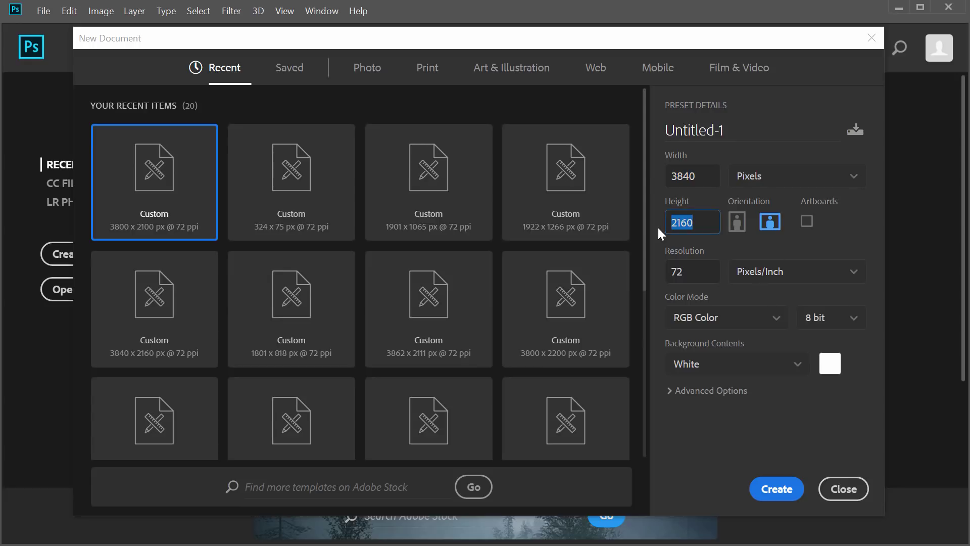
left_click(777, 488)
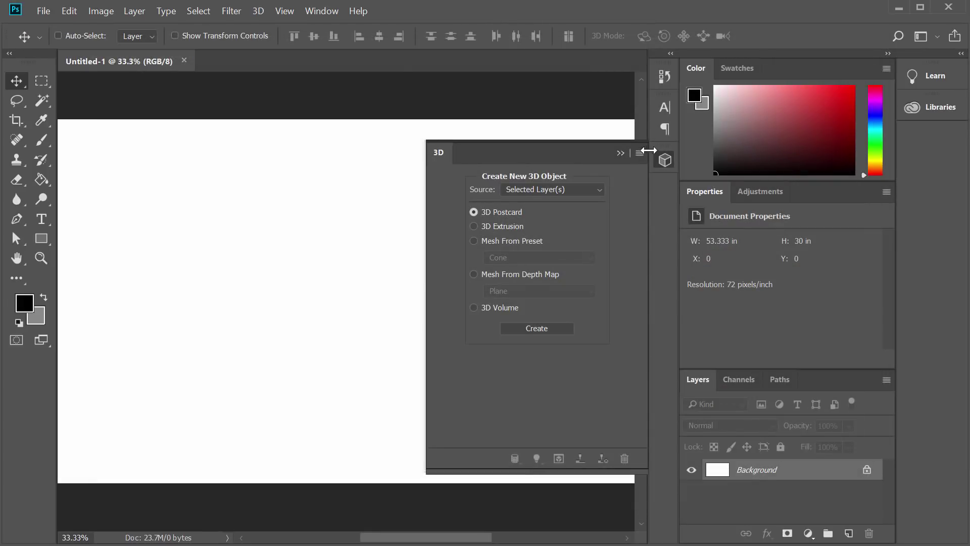
left_click(664, 160)
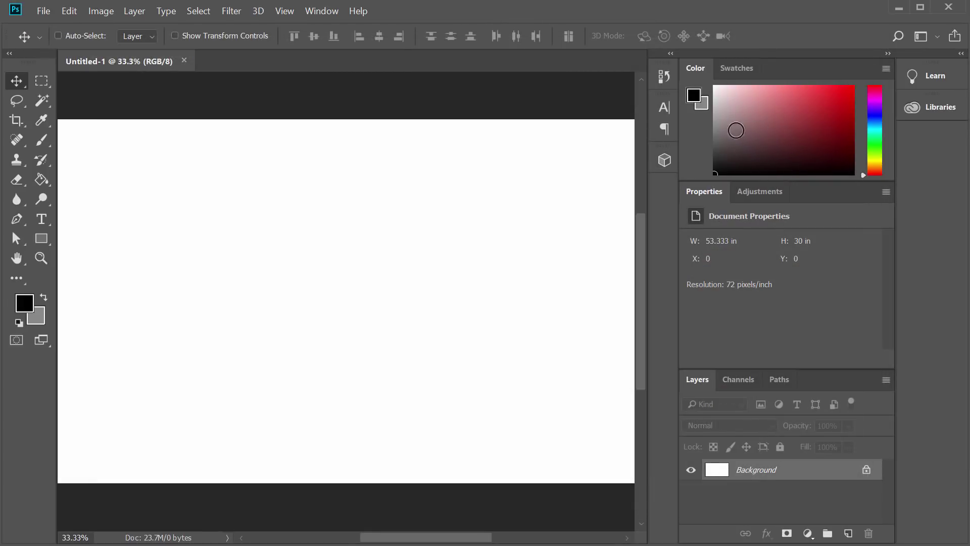
Swap the foreground and background colors and fill the Background layer with gray using the Paint Bucket.
scroll(282, 227, "down", 1)
left_click_drag(340, 221, 320, 227)
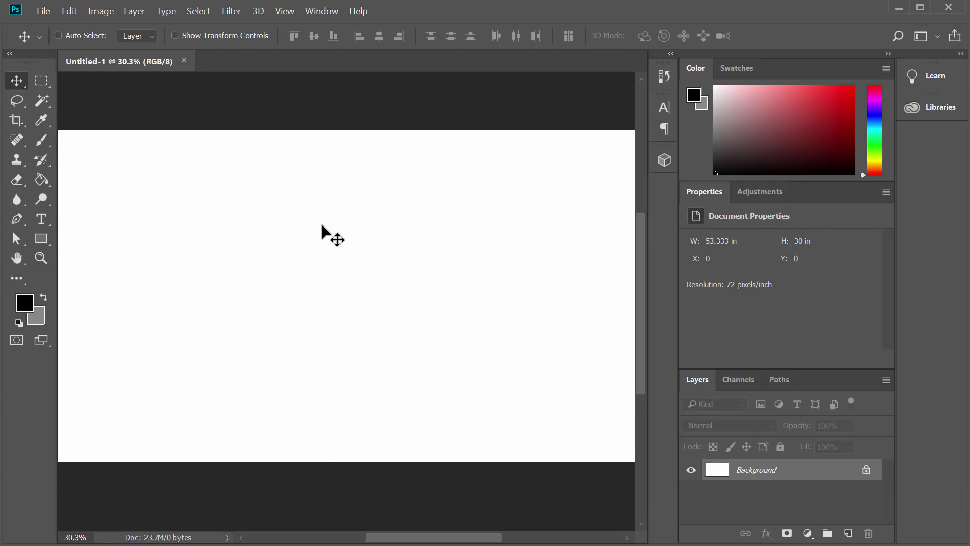
left_click(43, 179)
left_click(43, 297)
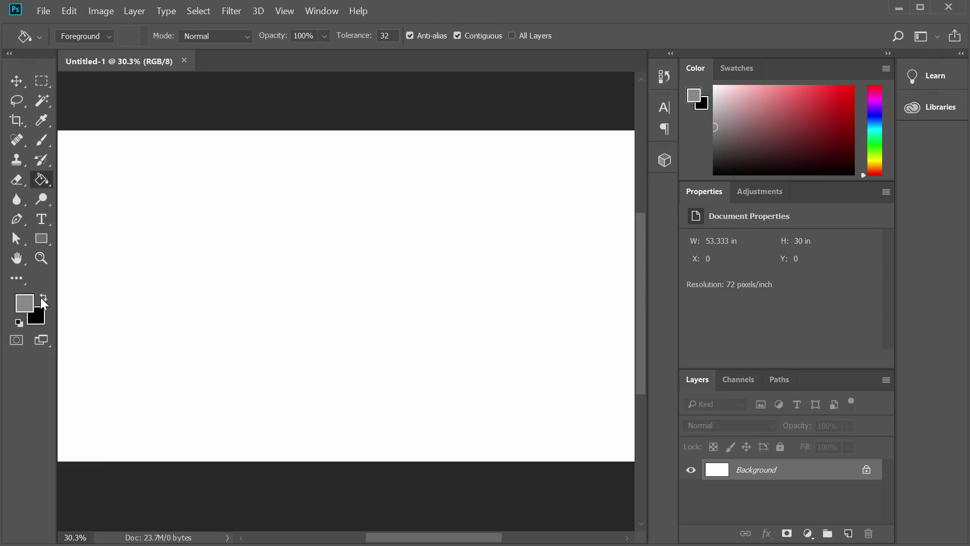
left_click(328, 364)
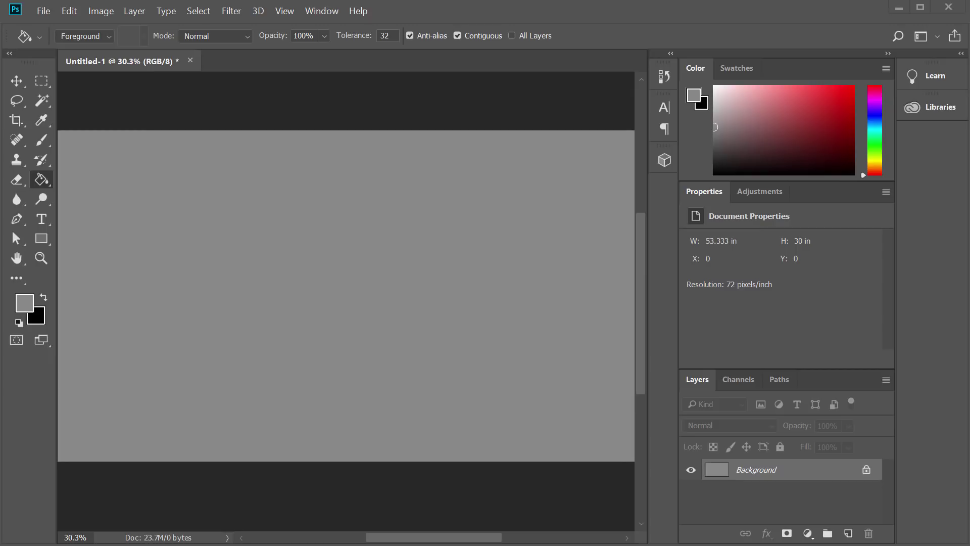
Draw a text box across the full canvas width around its vertical middle, moving the floating palettes out of the way.
left_click(40, 220)
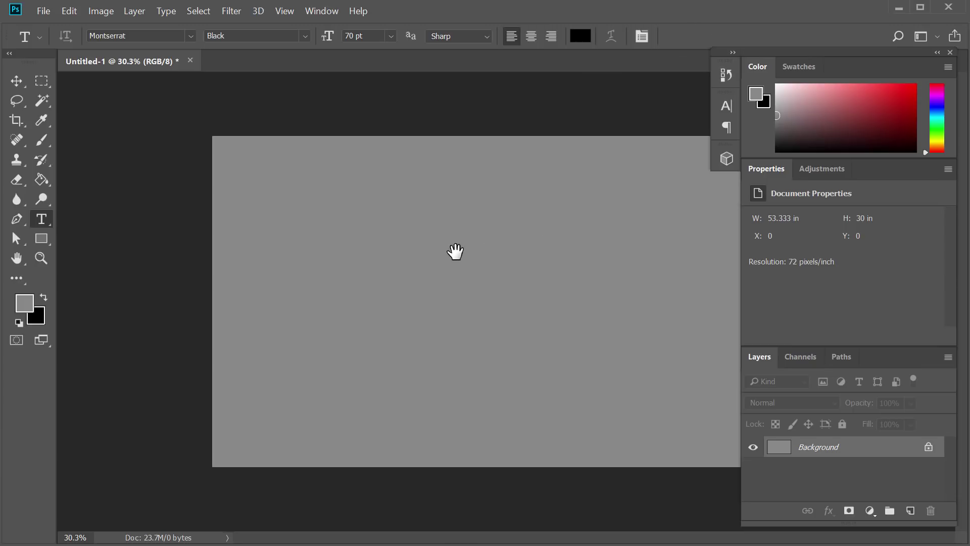
left_click_drag(806, 50, 903, 68)
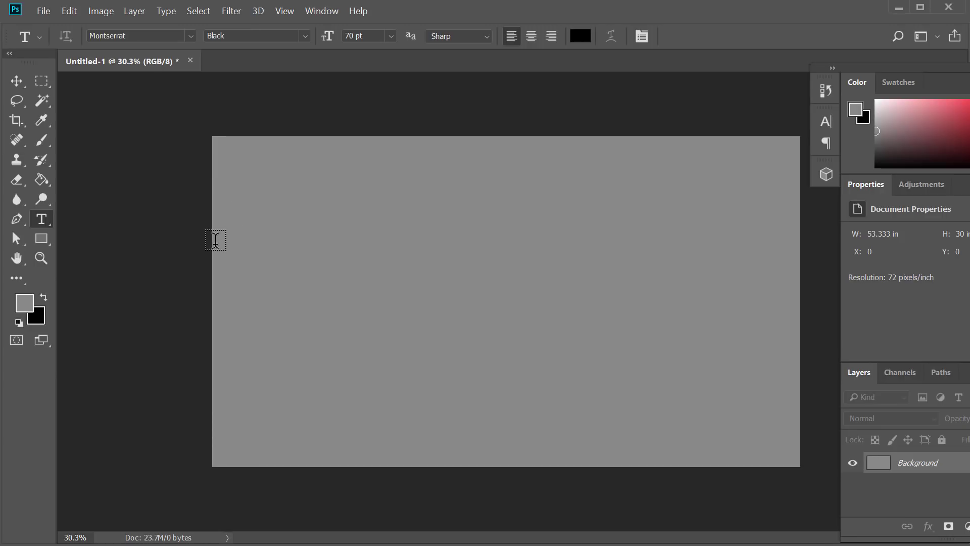
left_click_drag(213, 246, 801, 319)
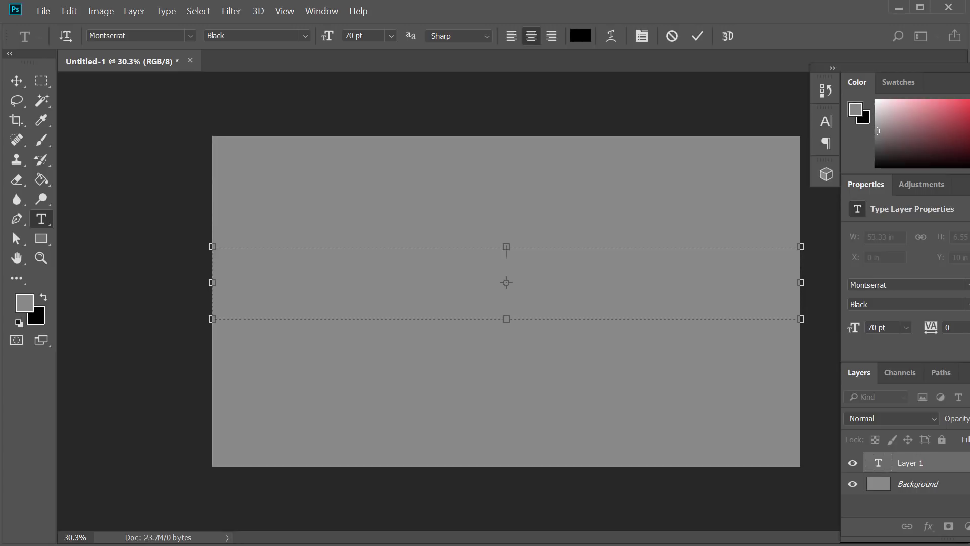
Enter SLASHER in capitals as centered text in the text box and commit it.
type("SLs")
key("BackSpace")
key("BackSpace")
key("BackSpace")
type("slasher")
key("ctrl+a")
type("asSLASHER")
left_click(40, 197)
left_click(40, 217)
Try sizes of 400 pt and 600 pt for the SLASHER text.
left_click_drag(355, 35, 340, 35)
type("400")
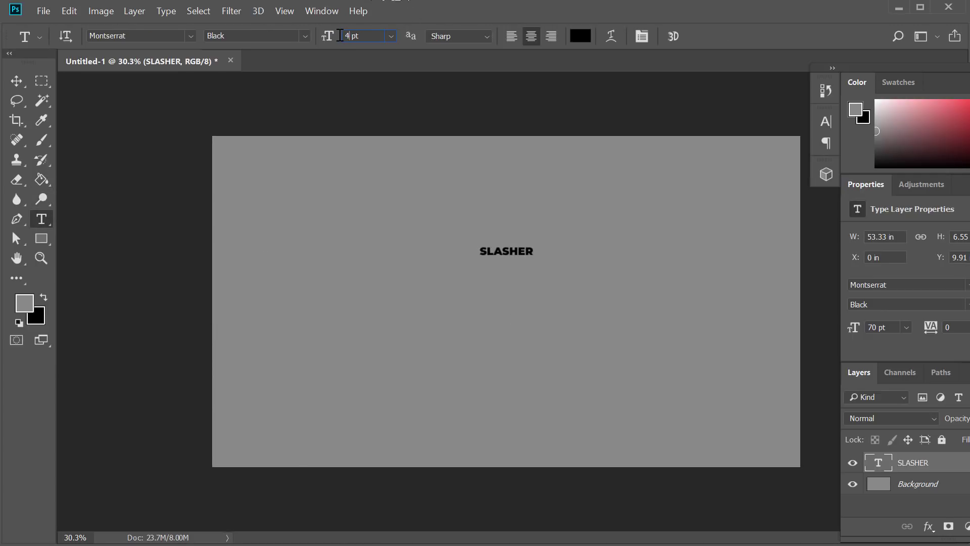
key("Return")
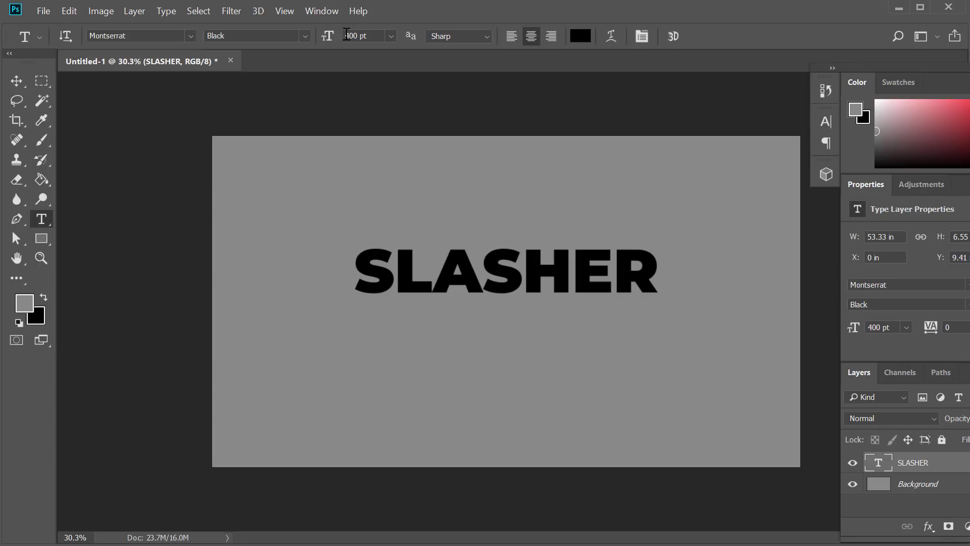
left_click_drag(358, 35, 339, 37)
type("600")
key("Return")
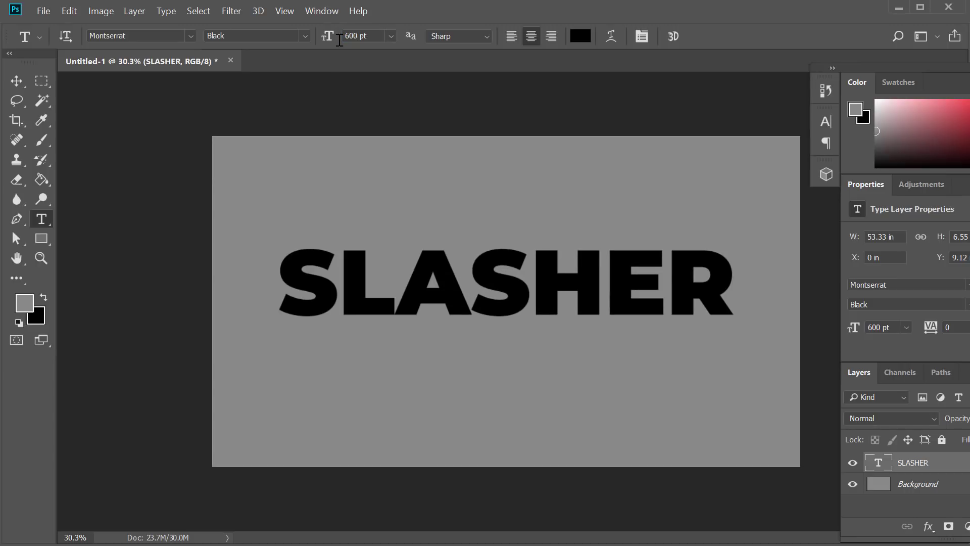
Set the SLASHER text size to 550 pt.
left_click_drag(358, 36, 338, 39)
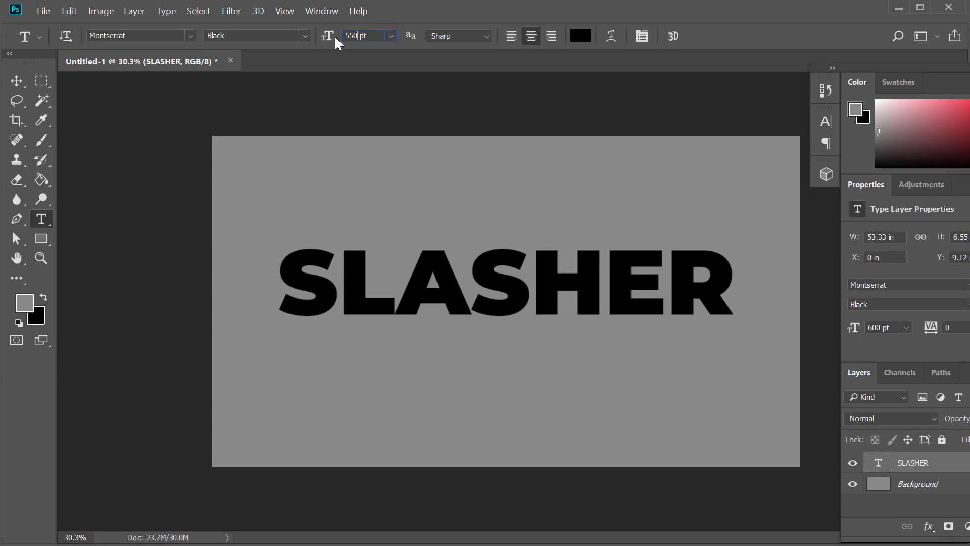
type("550")
key("Return")
Change the SLASHER text's font to SlasherX Bold and move it straight down to the canvas's vertical middle.
left_click(143, 37)
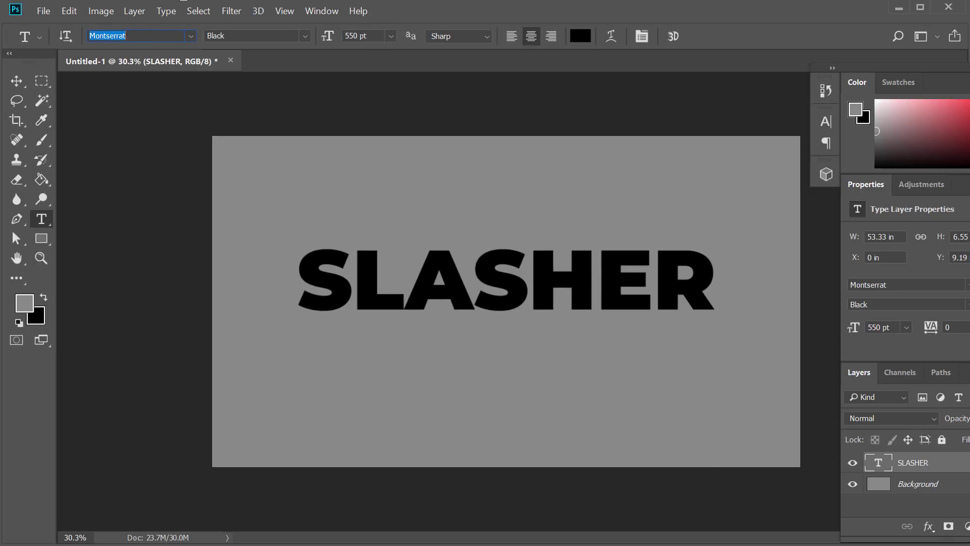
type("slasher")
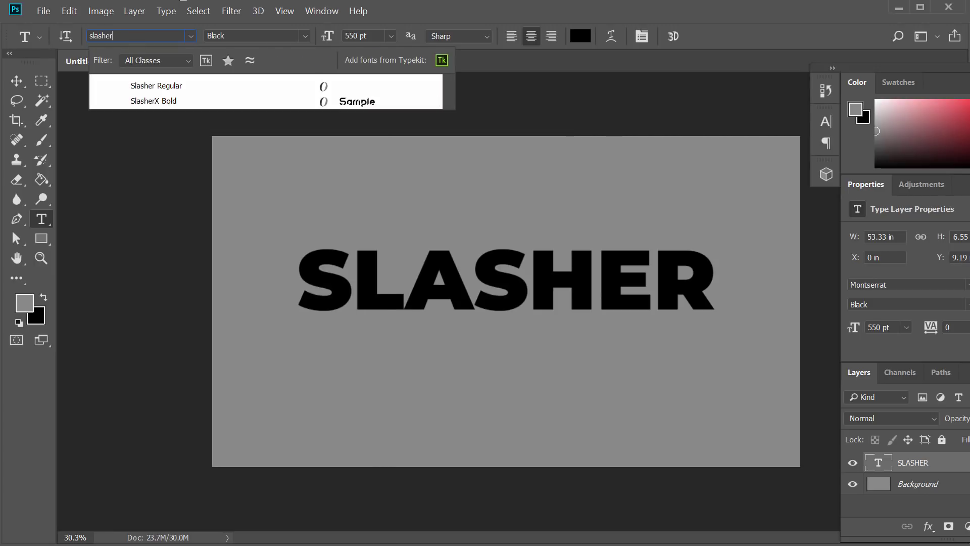
left_click(154, 101)
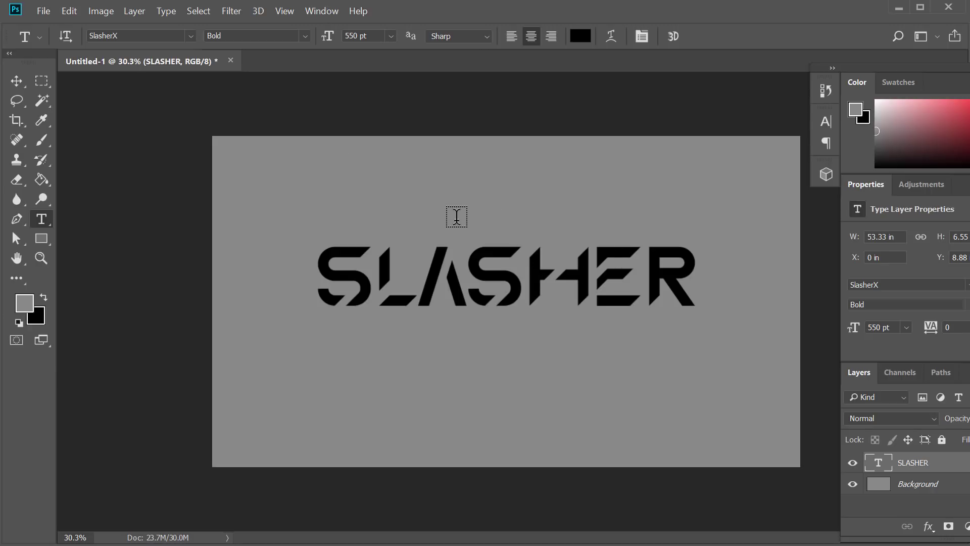
left_click(18, 88)
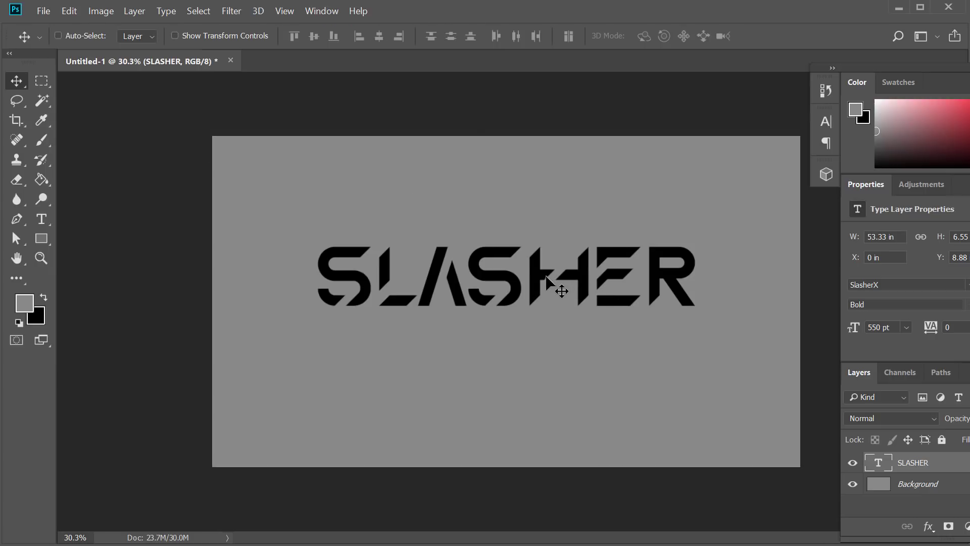
left_click_drag(539, 280, 539, 299)
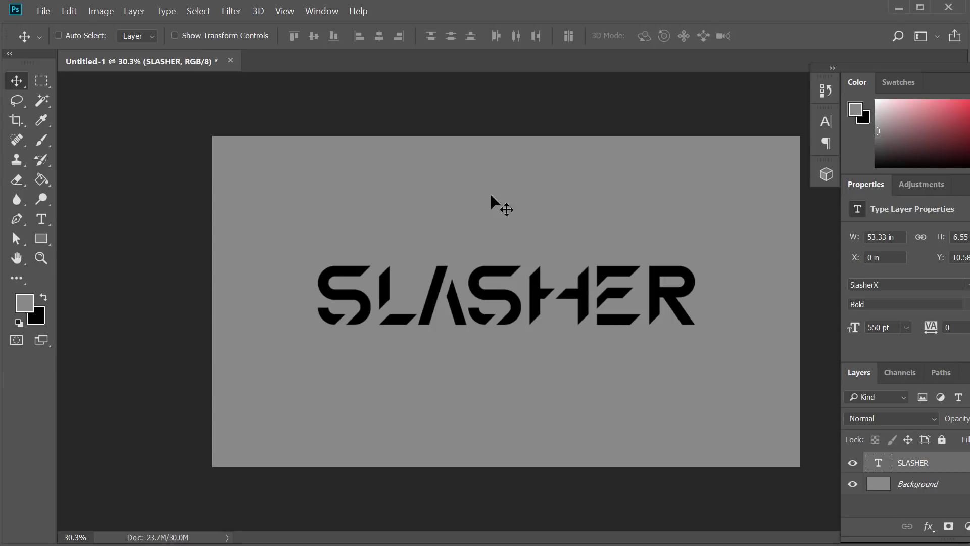
Create a new 3D extrusion from the SLASHER text layer without switching to the 3D workspace.
key("ctrl+plus")
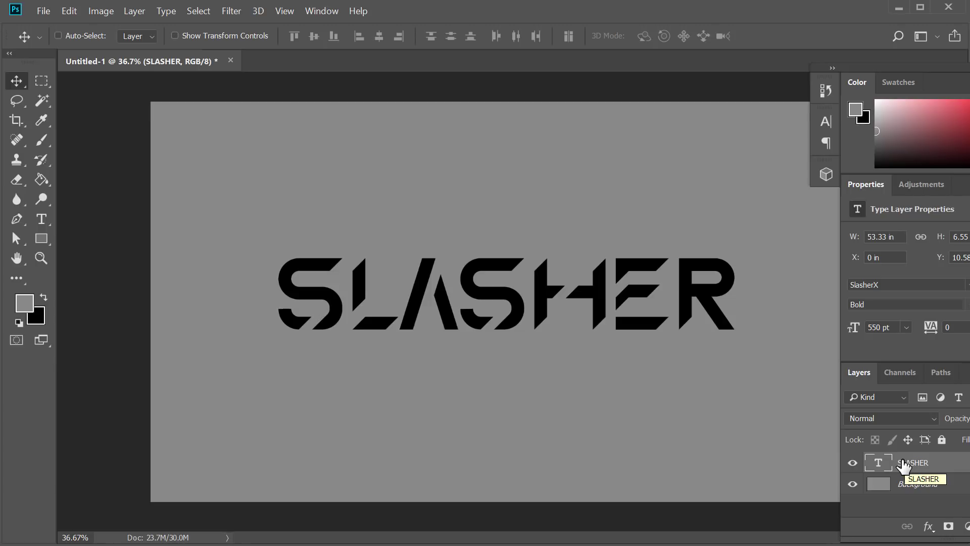
left_click(231, 11)
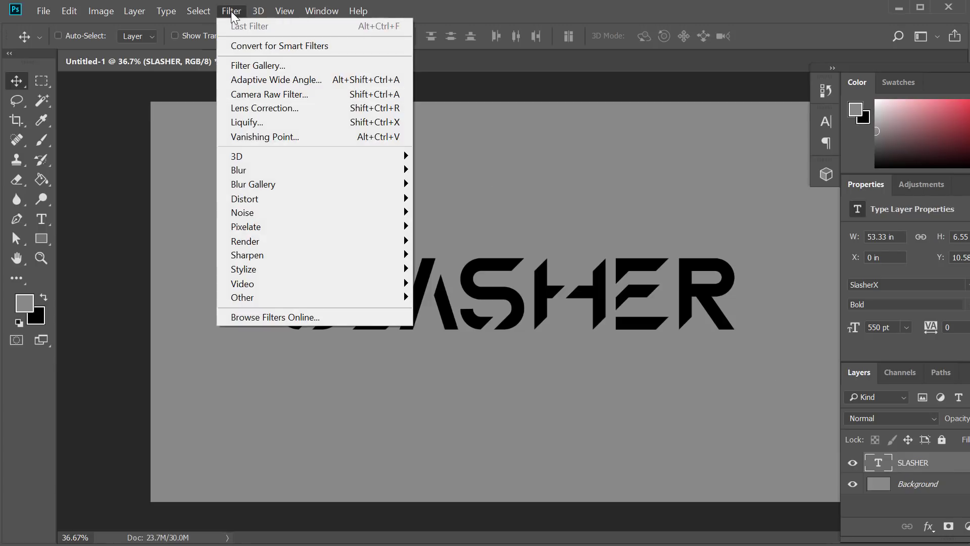
mouse_move(258, 14)
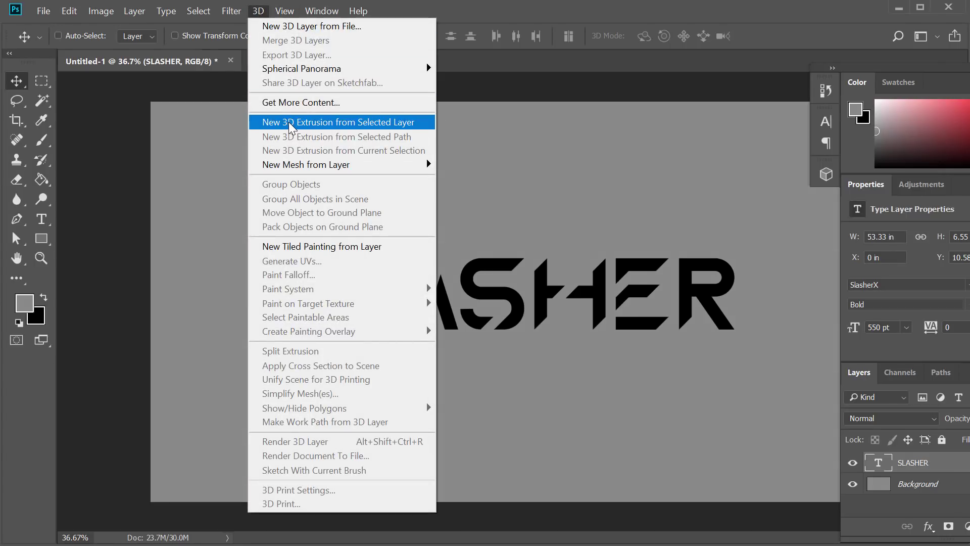
left_click(290, 124)
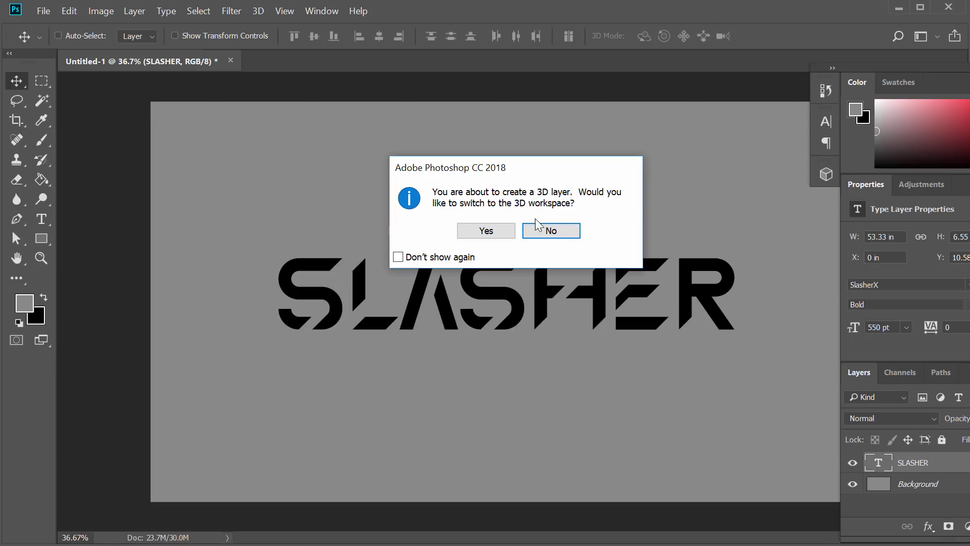
left_click(565, 233)
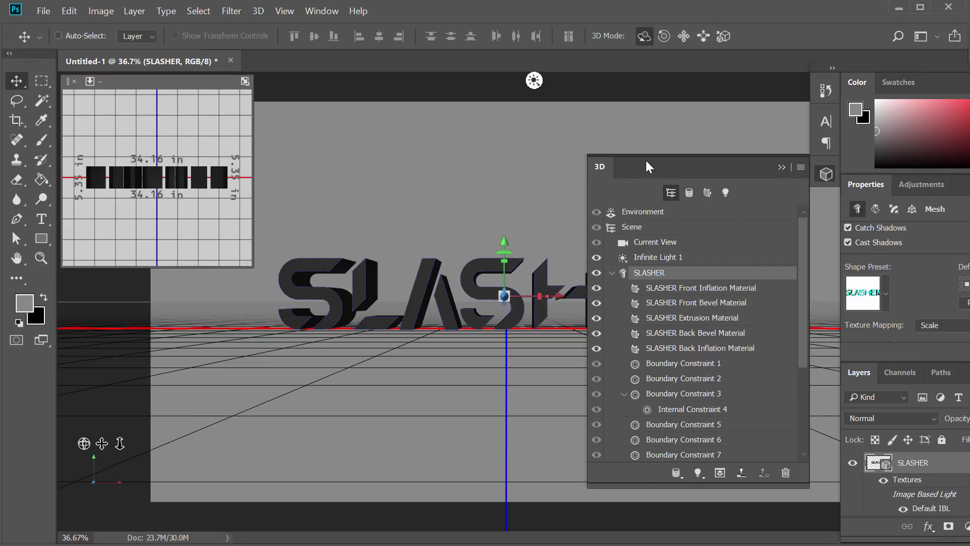
Expose the SLASHER mesh's extrusion settings beside the canvas and reduce the extrusion depth to about 3.105 in.
double_click(930, 68)
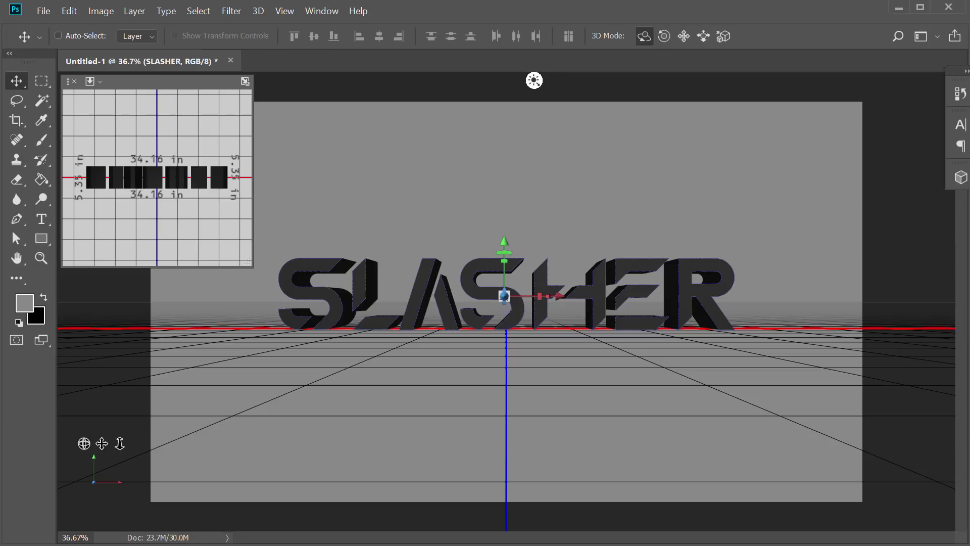
left_click_drag(969, 189, 902, 222)
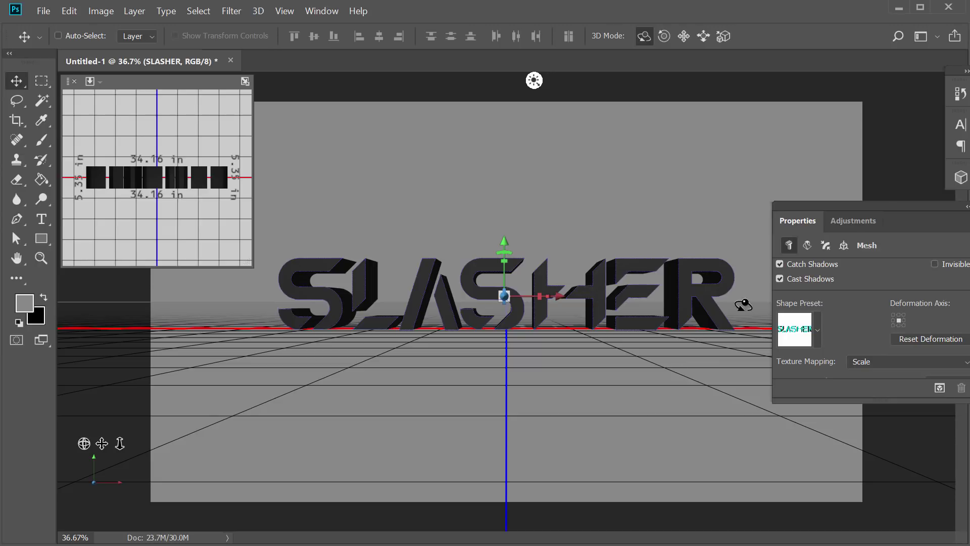
left_click_drag(872, 403, 877, 513)
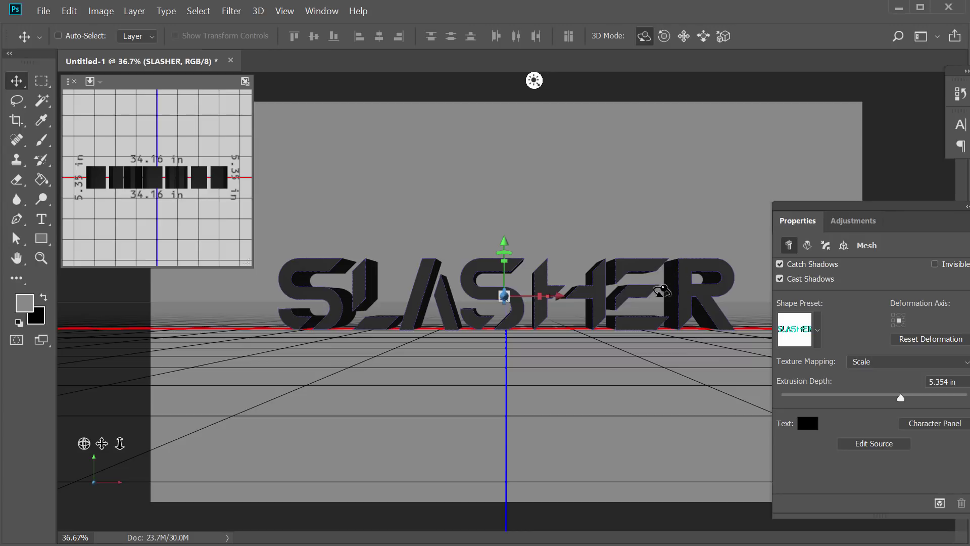
mouse_move(902, 397)
left_mouse_down()
mouse_move(878, 396)
mouse_move(891, 398)
left_mouse_up()
scroll(561, 329, "up", 1)
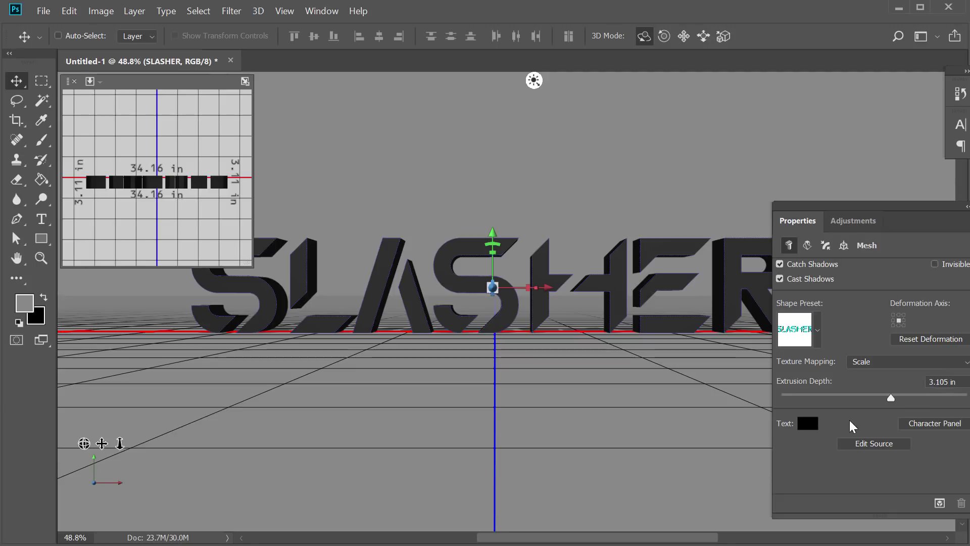
Bring the 3D scene list into view, inspect SLASHER's front inflation and front bevel materials, and reselect the SLASHER mesh.
left_click_drag(909, 0, 655, 97)
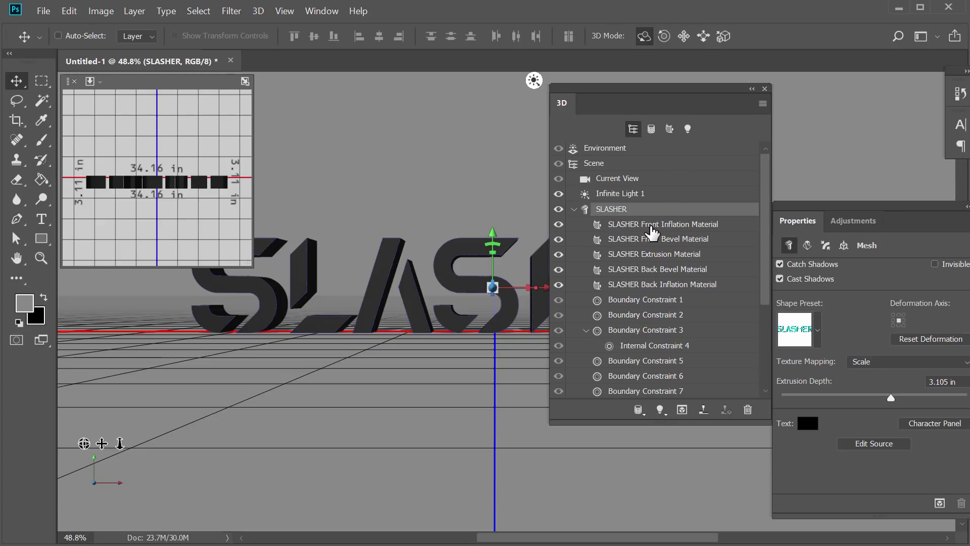
left_click(659, 229)
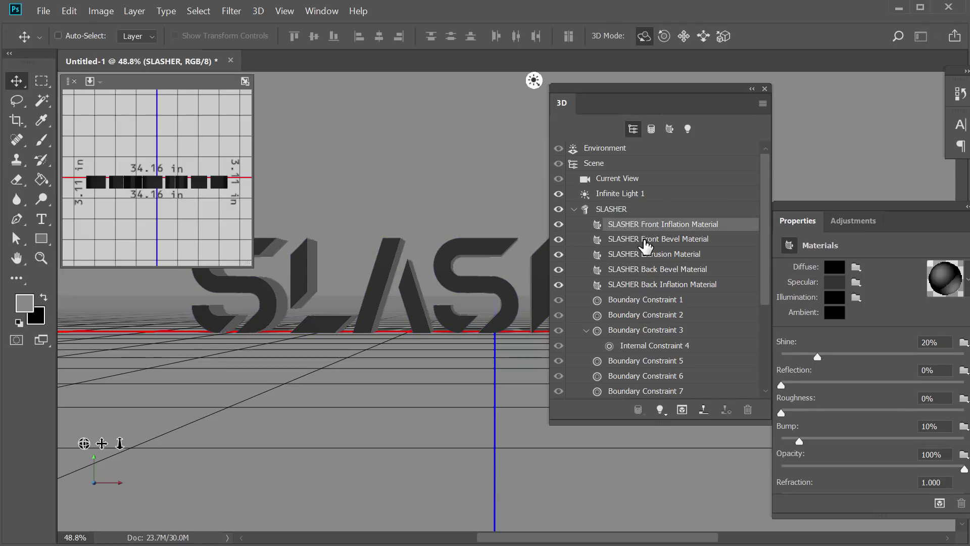
left_click(665, 243)
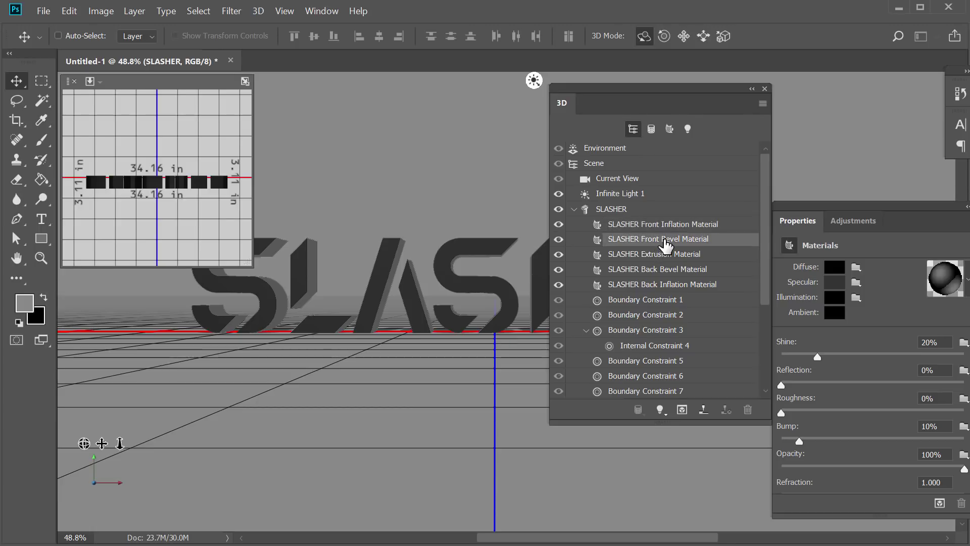
left_click(619, 209)
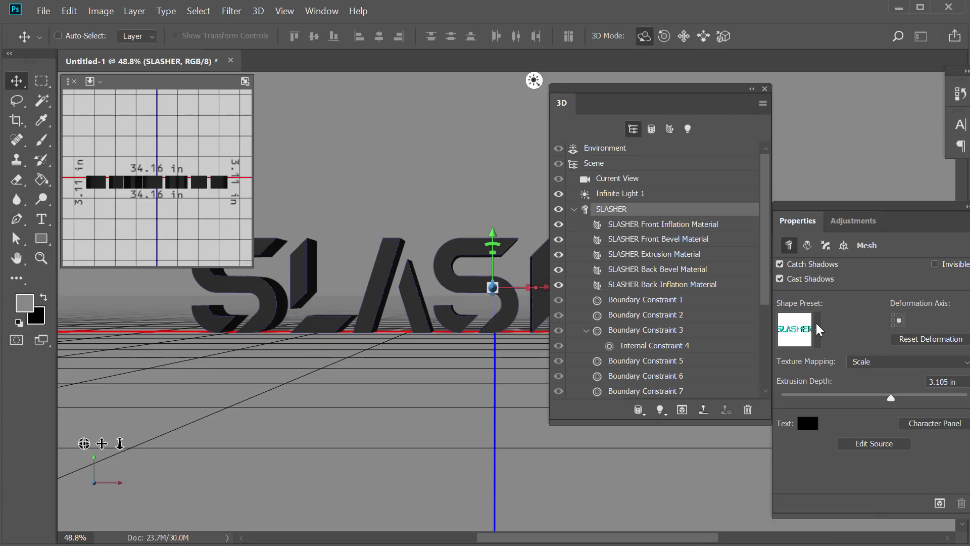
Try the plain bevel, Bevel Frame and rounded bevel shape presets on the SLASHER mesh, comparing the letter edges up close.
left_click(818, 329)
left_click(788, 390)
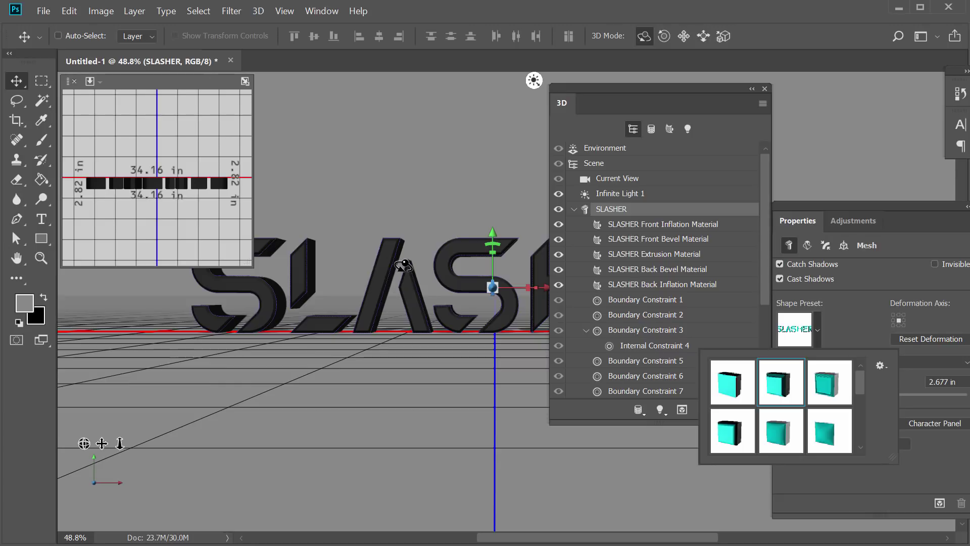
scroll(384, 280, "up", 3)
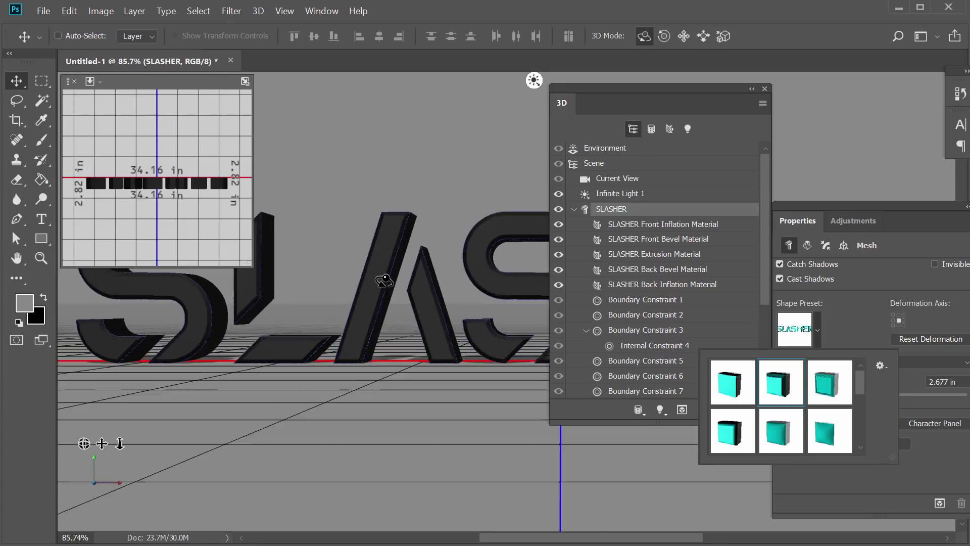
scroll(384, 281, "up", 4)
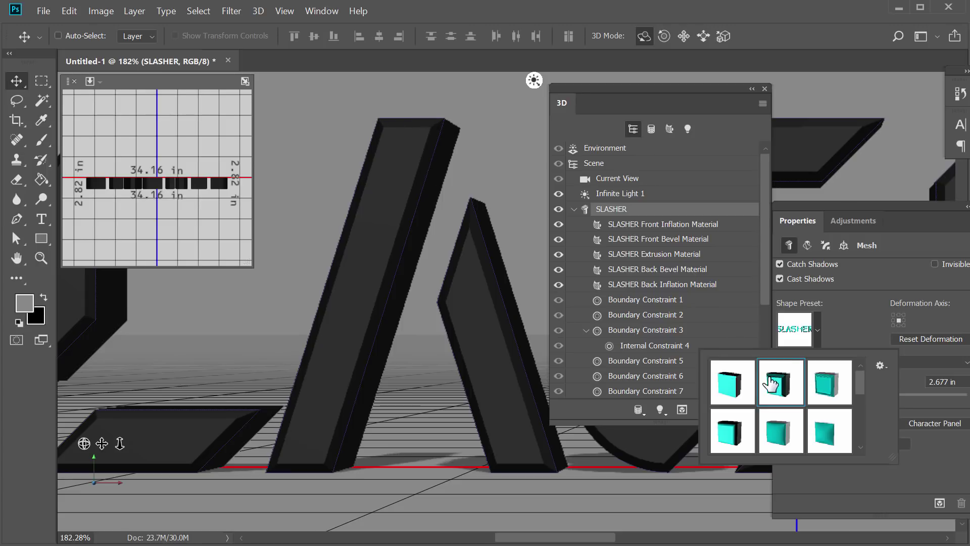
left_click(826, 390)
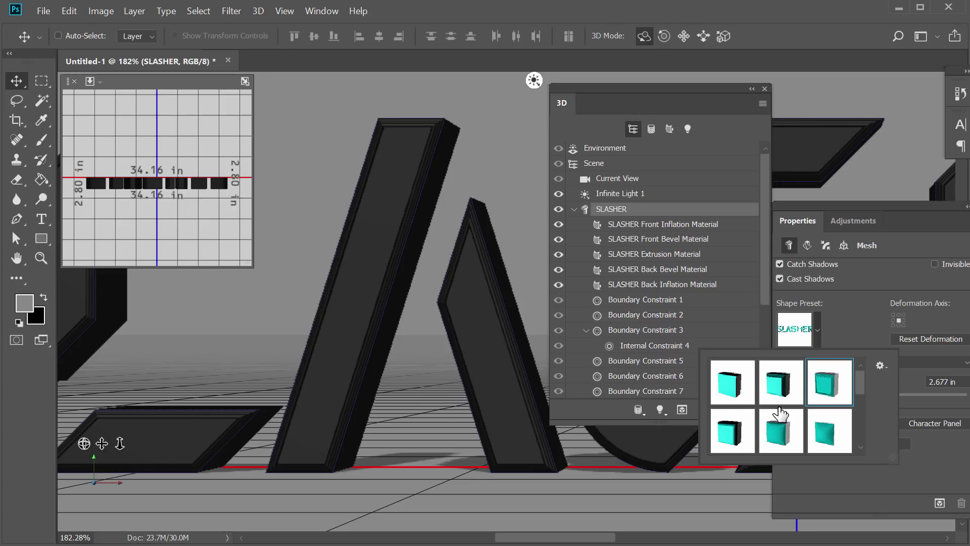
left_click(742, 439)
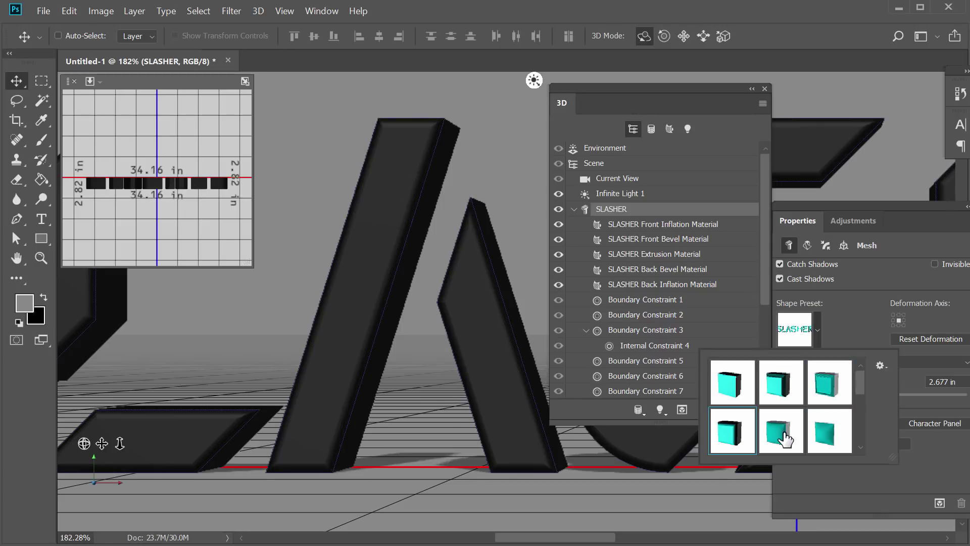
Browse the remaining shape presets and apply Bevel Frame to the SLASHER mesh.
scroll(818, 430, "down", 2)
scroll(834, 424, "down", 1)
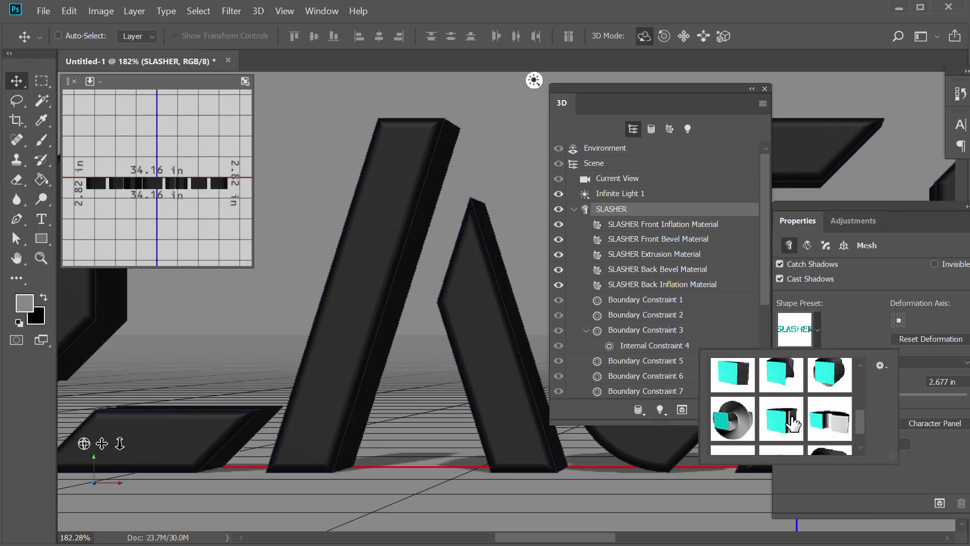
scroll(808, 424, "down", 1)
scroll(792, 422, "up", 2)
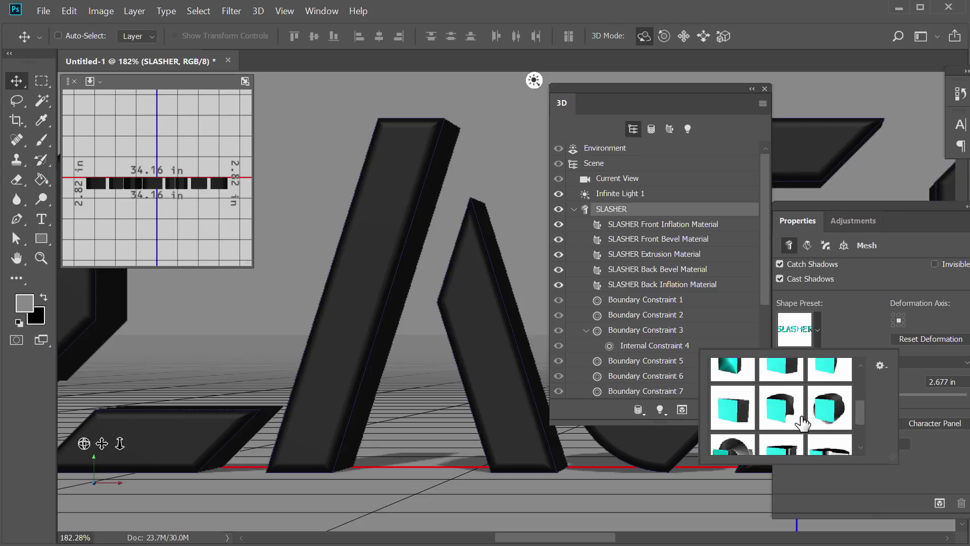
scroll(793, 422, "down", 2)
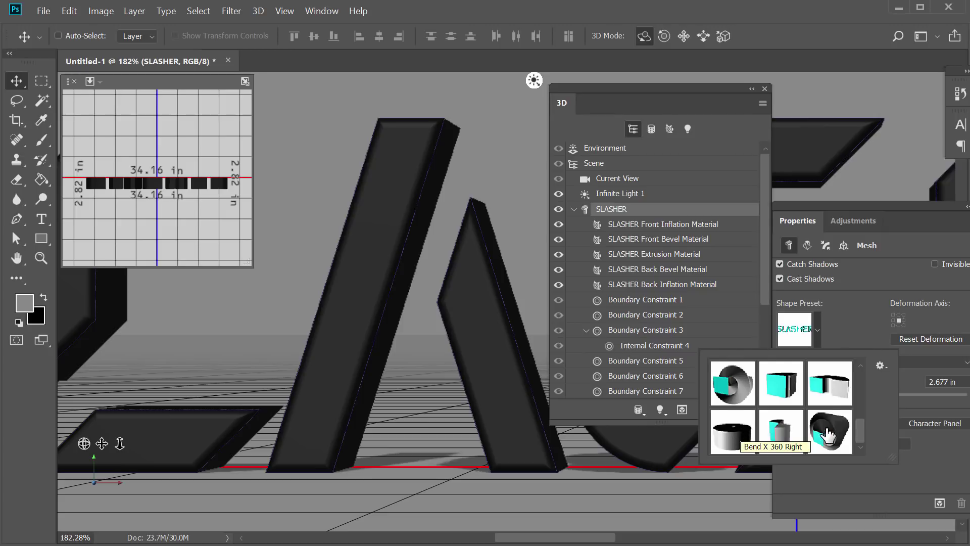
scroll(743, 434, "up", 2)
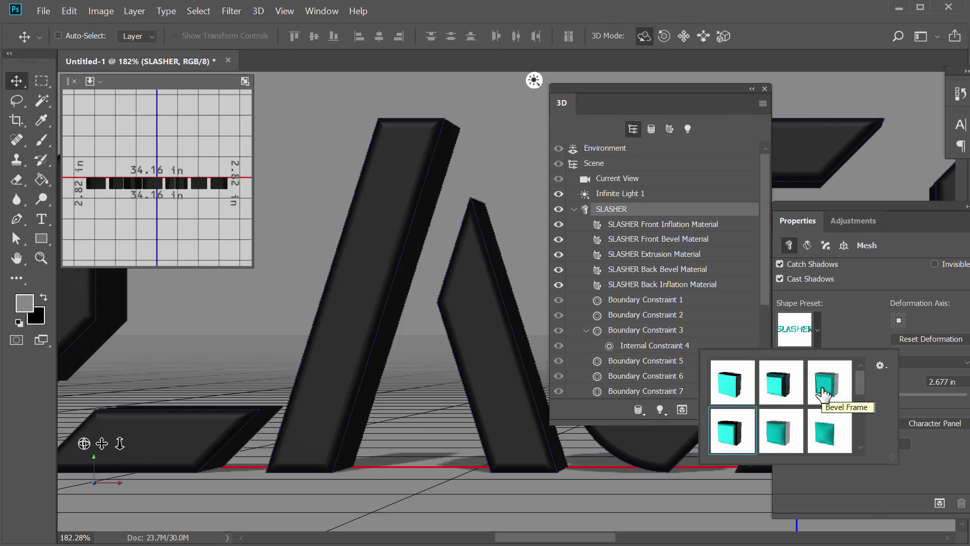
left_click(827, 390)
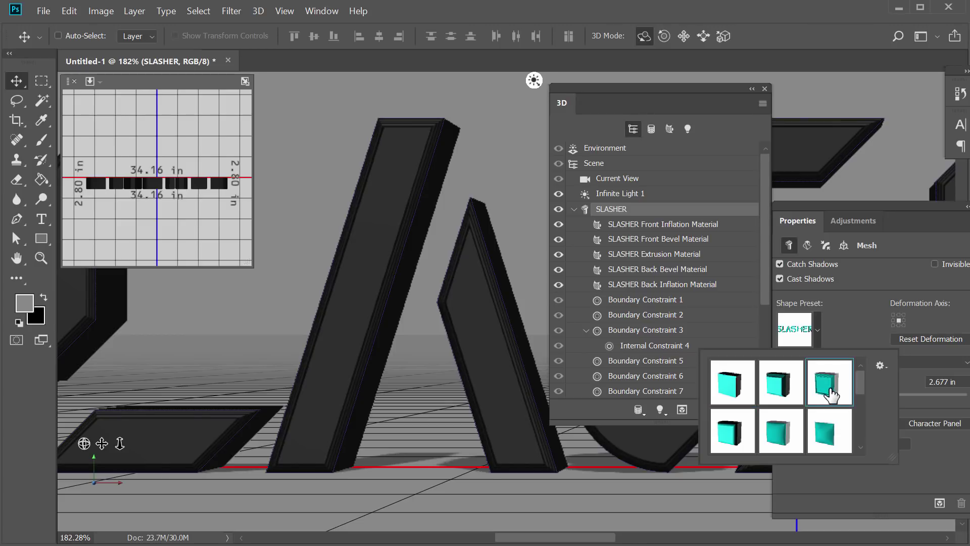
scroll(457, 334, "down", 3)
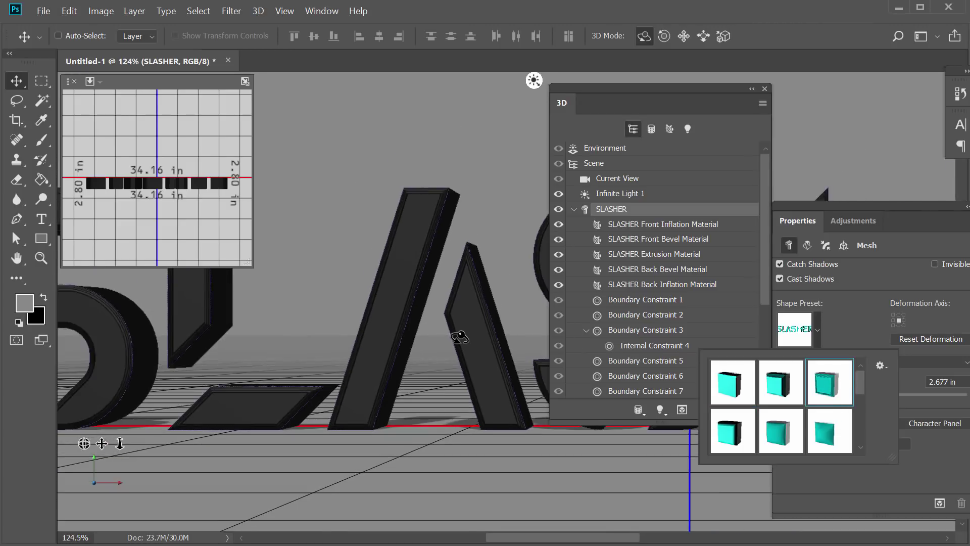
left_click(870, 345)
scroll(364, 313, "down", 1)
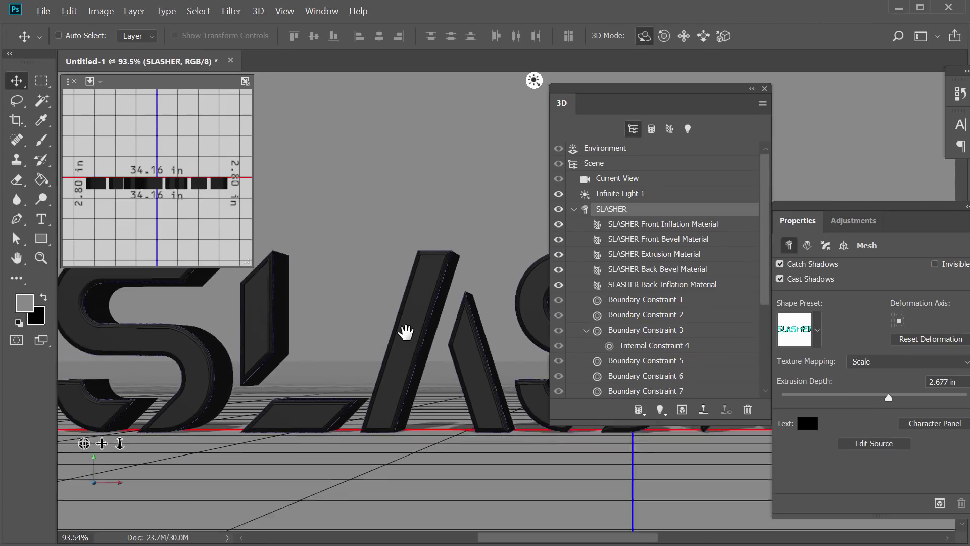
Set the SLASHER Front Bevel Material's shine to 46% and apply the gold metallic material preset to it.
left_click(676, 242)
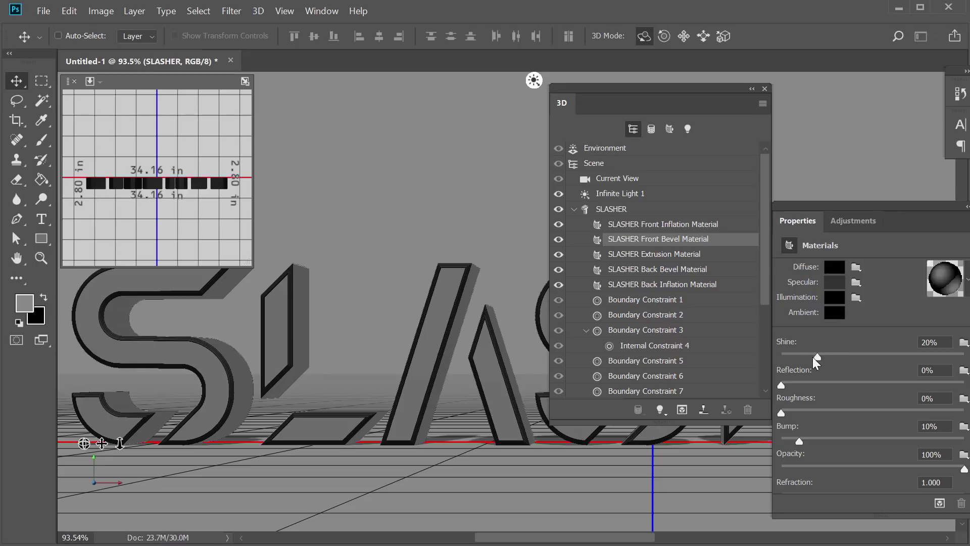
left_click_drag(817, 356, 865, 357)
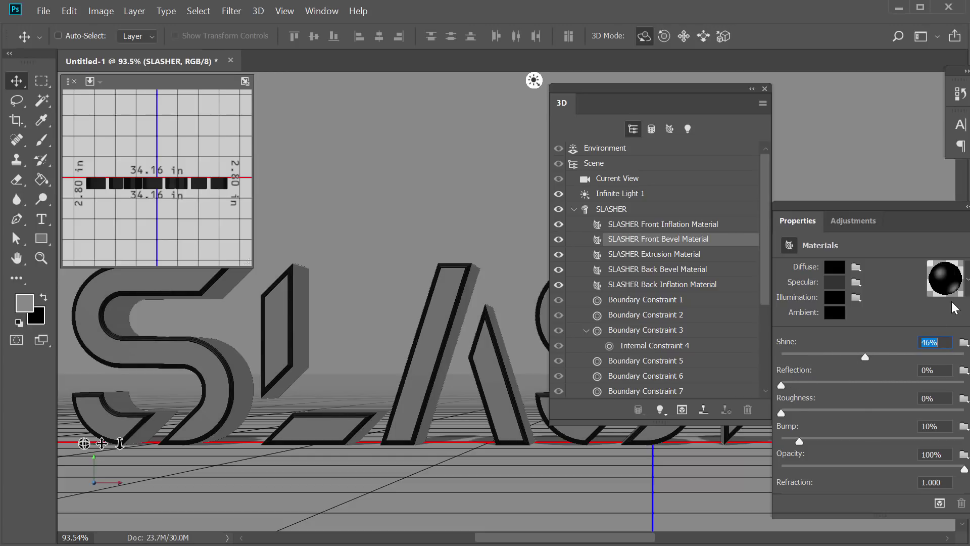
left_click(965, 292)
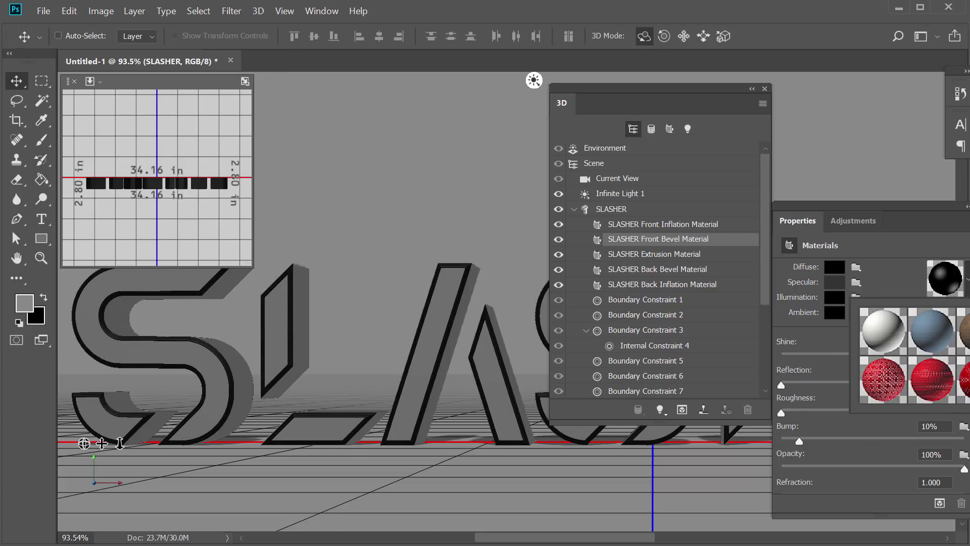
scroll(939, 379, "down", 6)
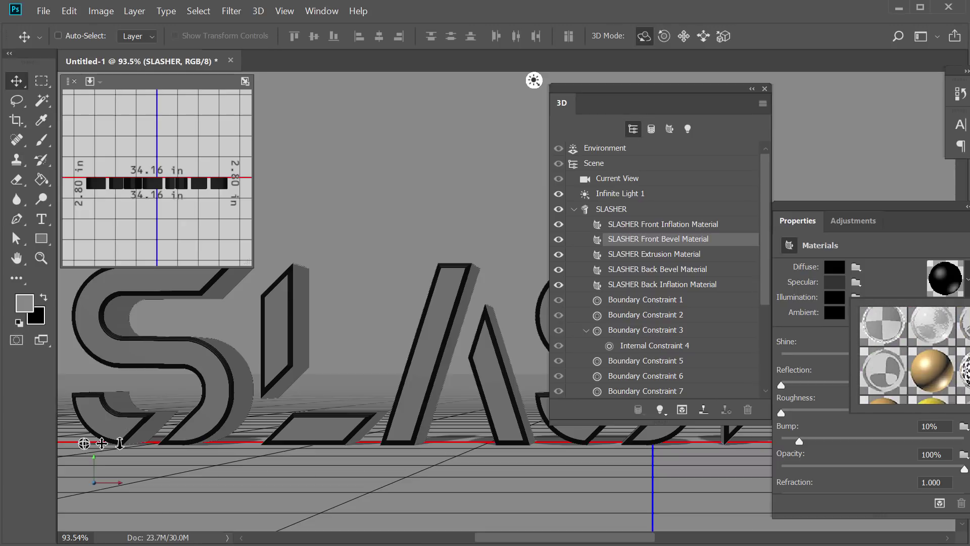
left_click(933, 362)
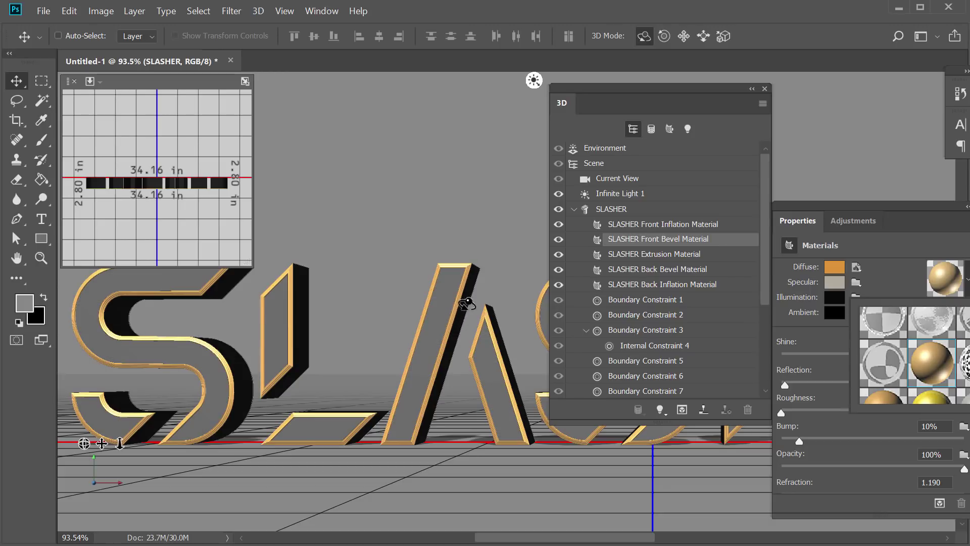
left_click(886, 271)
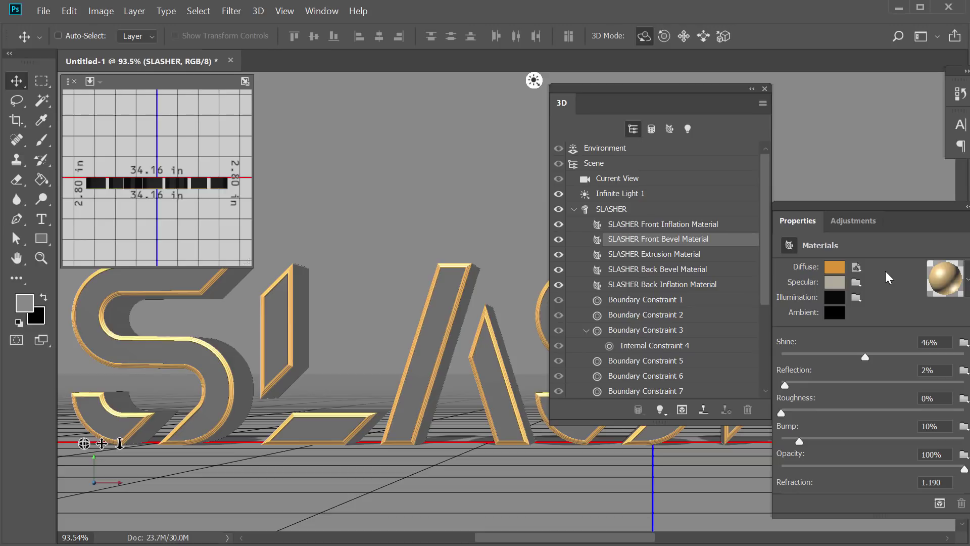
Review the settings of the SLASHER mesh, the Environment and the Scene.
left_click(609, 210)
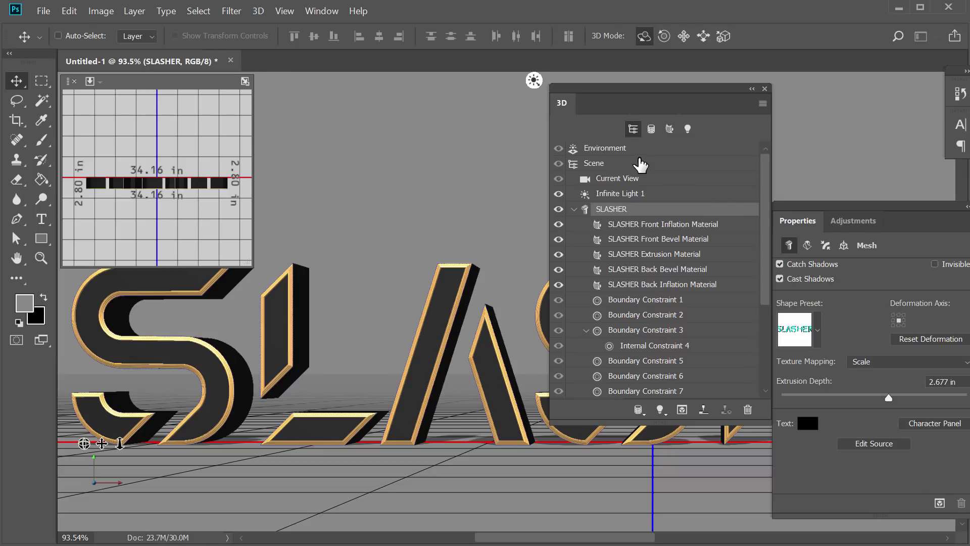
left_click(612, 148)
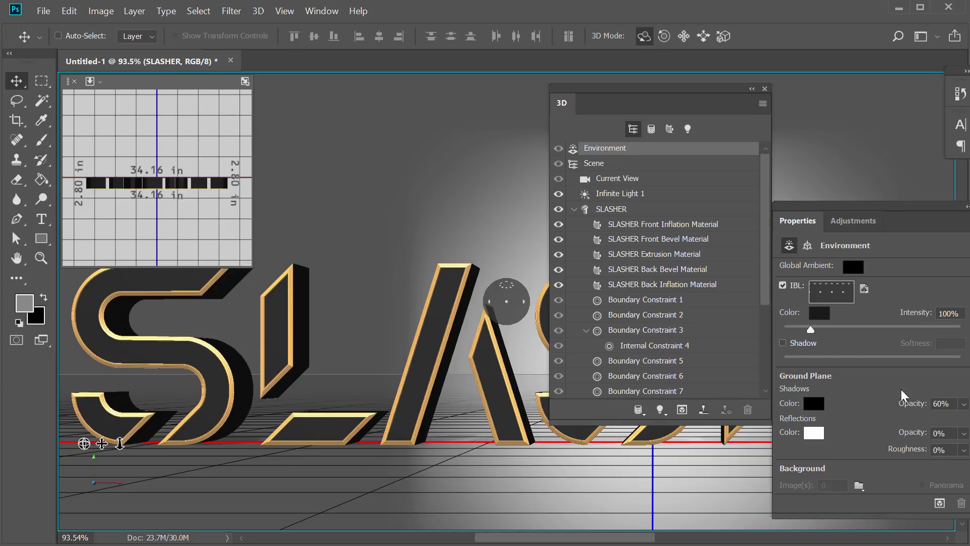
left_click_drag(963, 411, 904, 427)
left_click(951, 374)
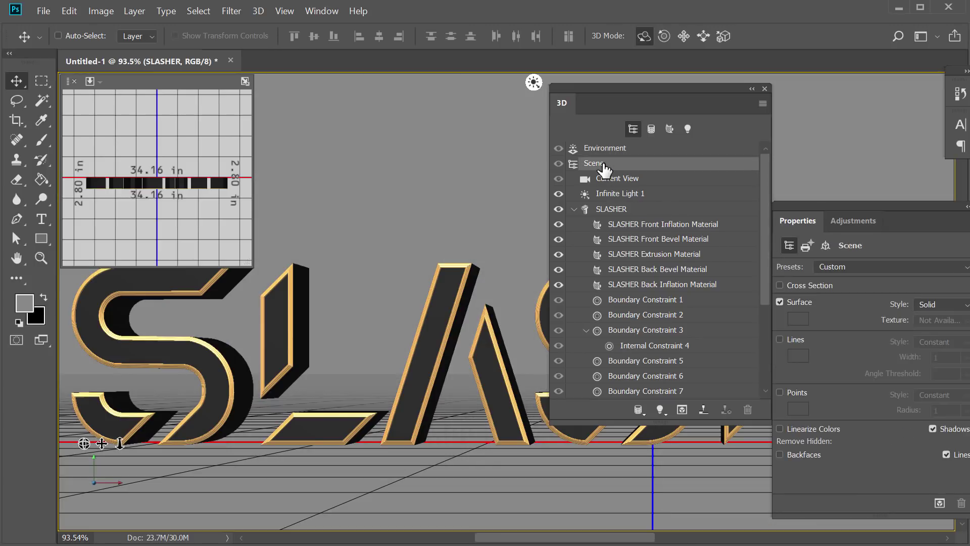
left_click(603, 164)
Select Infinite Light 1, uncover the canvas, and swing the light to shine on the text from below its front.
left_click(616, 195)
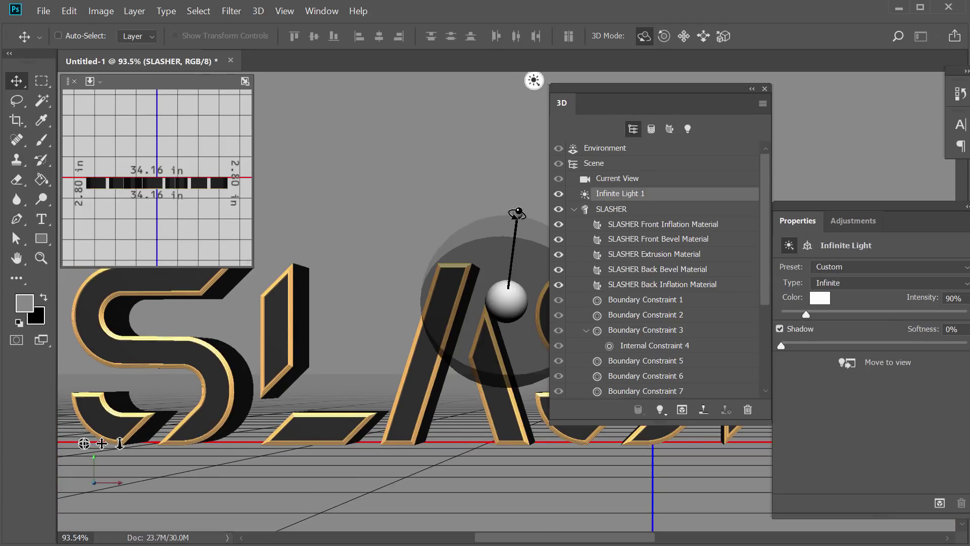
left_click(765, 88)
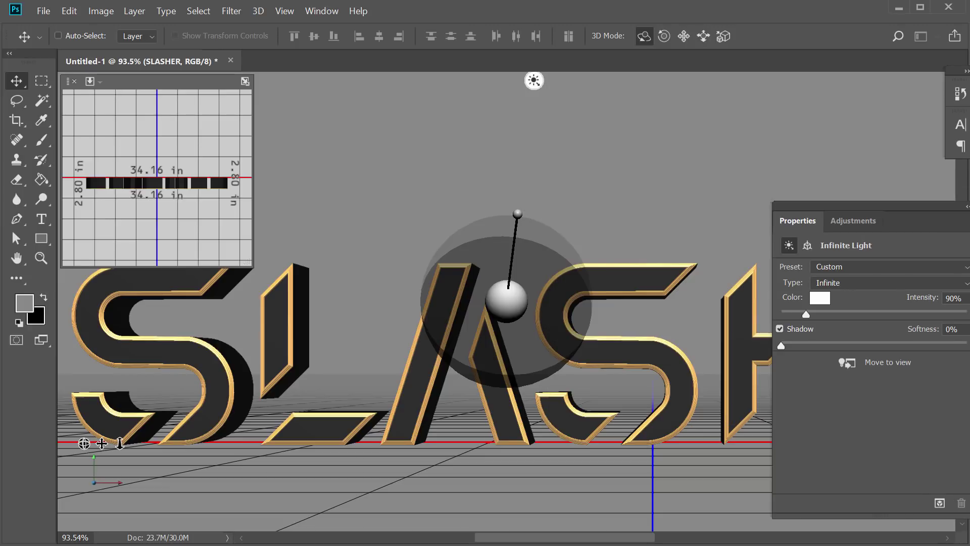
left_click(919, 205)
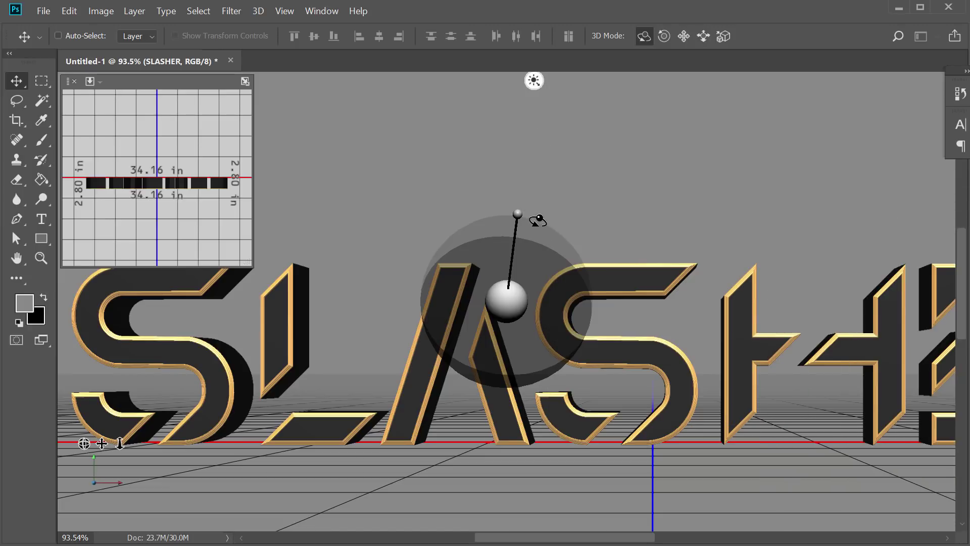
left_click_drag(520, 214, 500, 427)
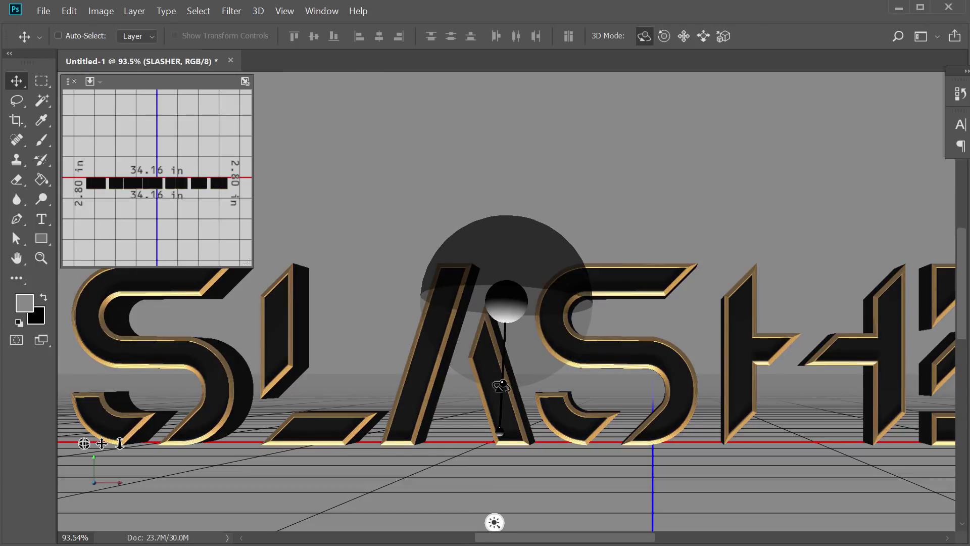
left_click_drag(504, 326, 505, 283)
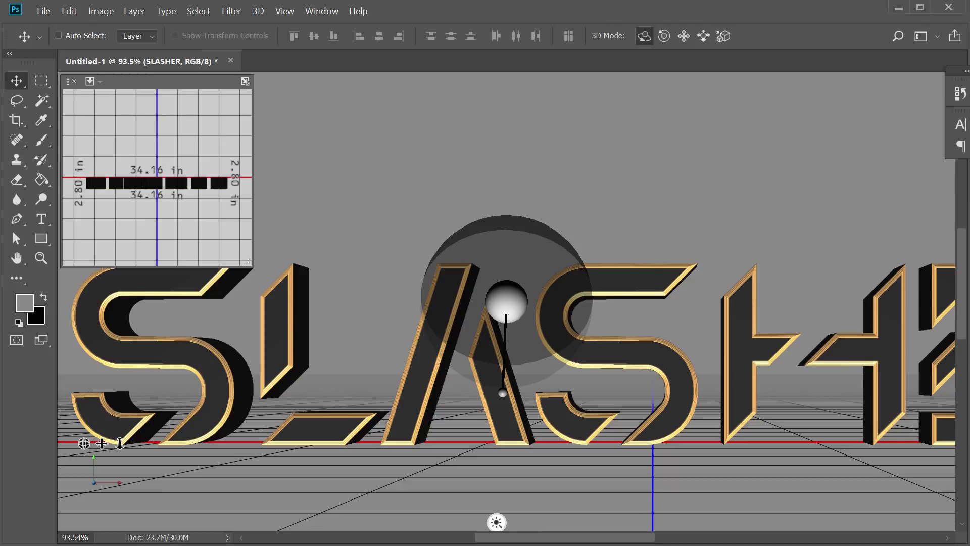
Bring the layer and 3D scene lists back over the canvas and expose the SLASHER Extrusion Material's settings.
mouse_move(968, 213)
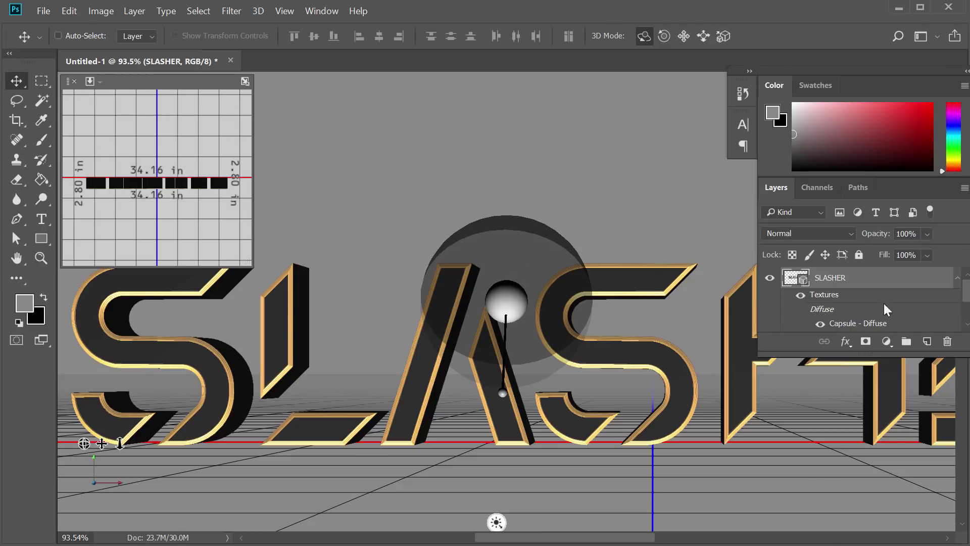
left_click_drag(566, 543, 614, 159)
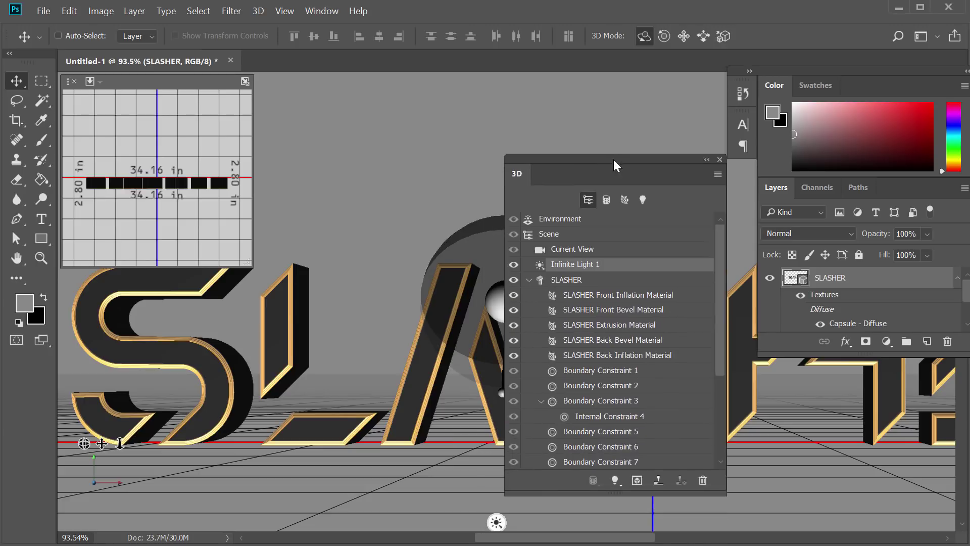
left_click(613, 325)
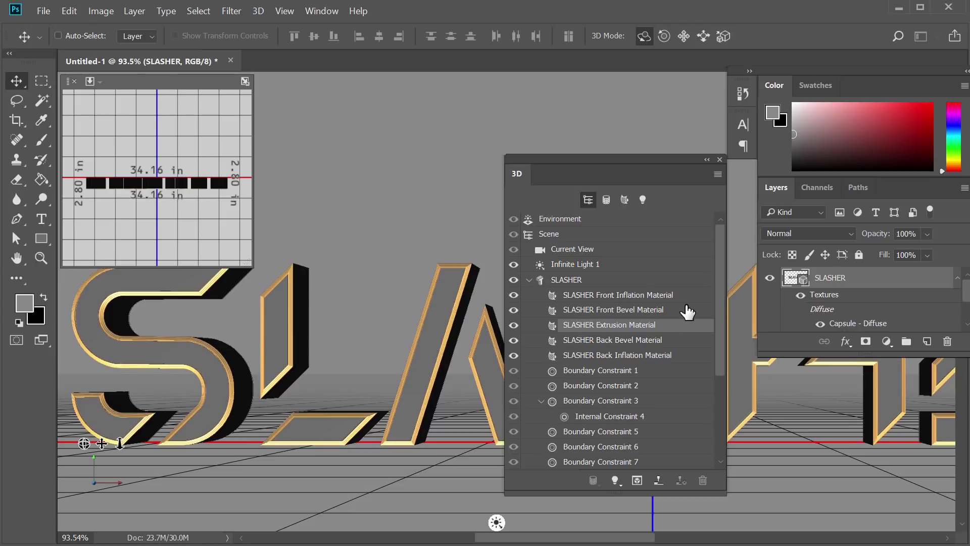
left_click(841, 73)
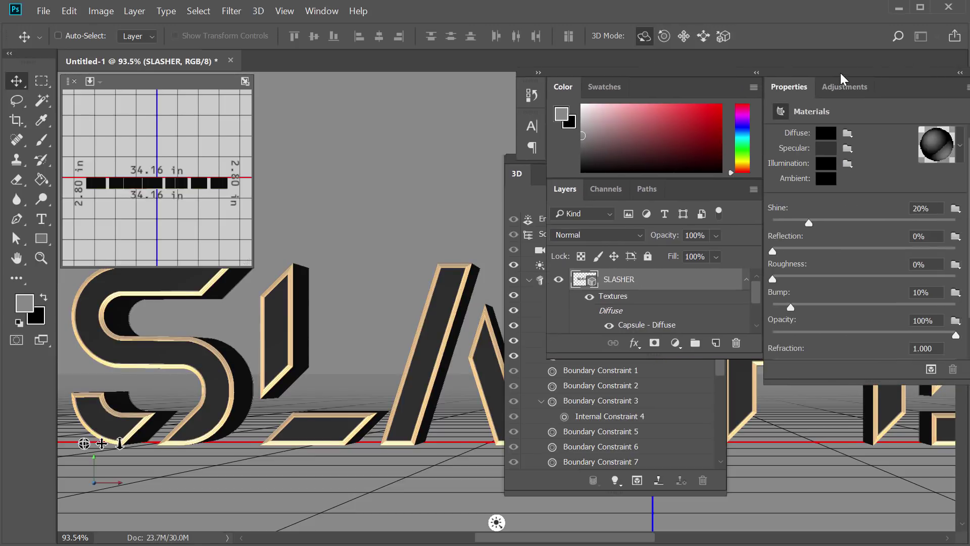
left_click_drag(842, 63, 761, 0)
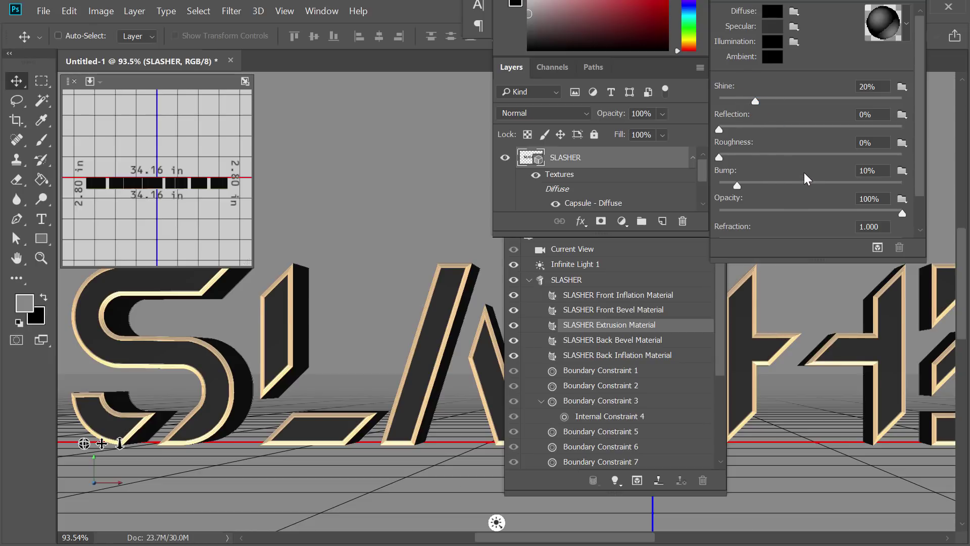
Raise the SLASHER Extrusion Material's refraction to 1.223.
scroll(791, 174, "down", 2)
left_click_drag(719, 204, 740, 204)
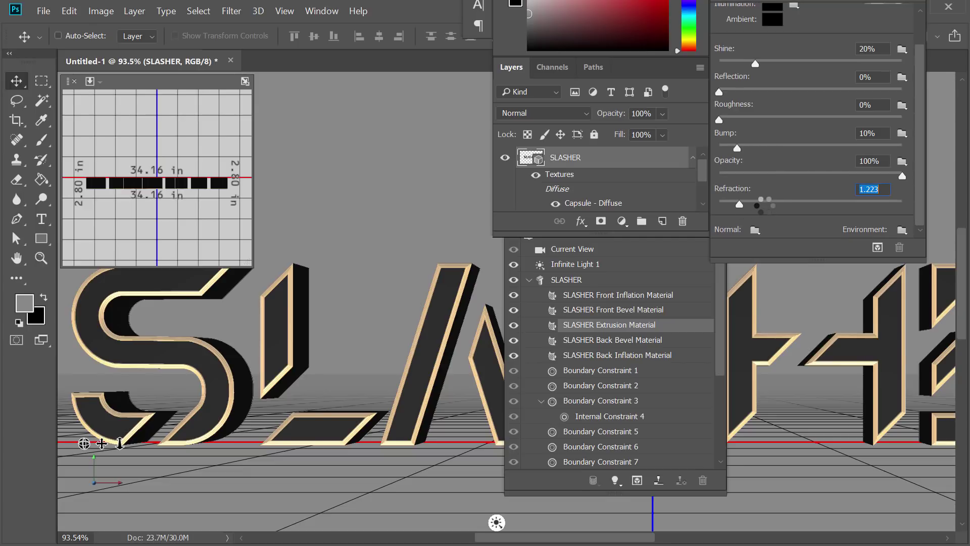
scroll(860, 151, "up", 2)
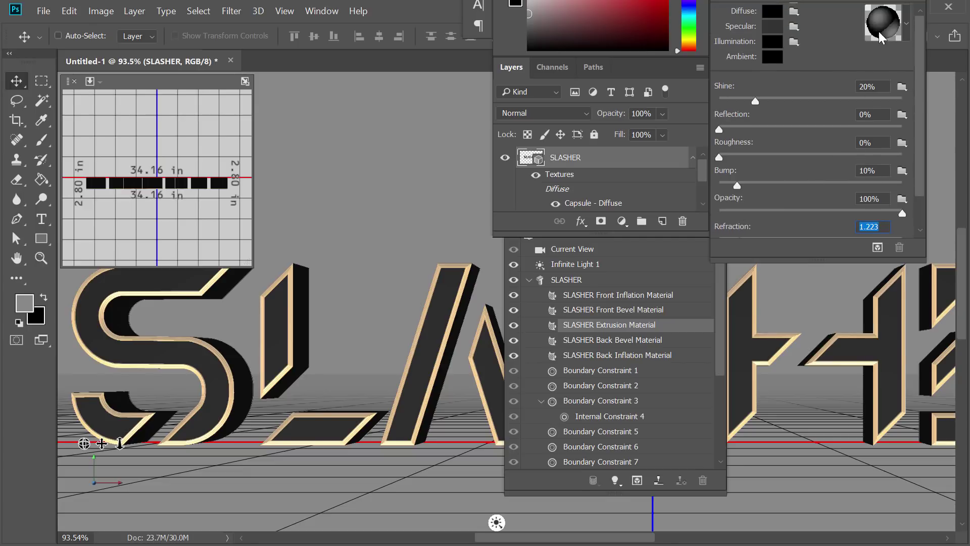
Apply the gray metallic material preset beside the yellow gold one to the SLASHER Extrusion Material, and uncover the 3D scene list.
left_click(902, 31)
scroll(935, 94, "down", 2)
left_click(926, 87)
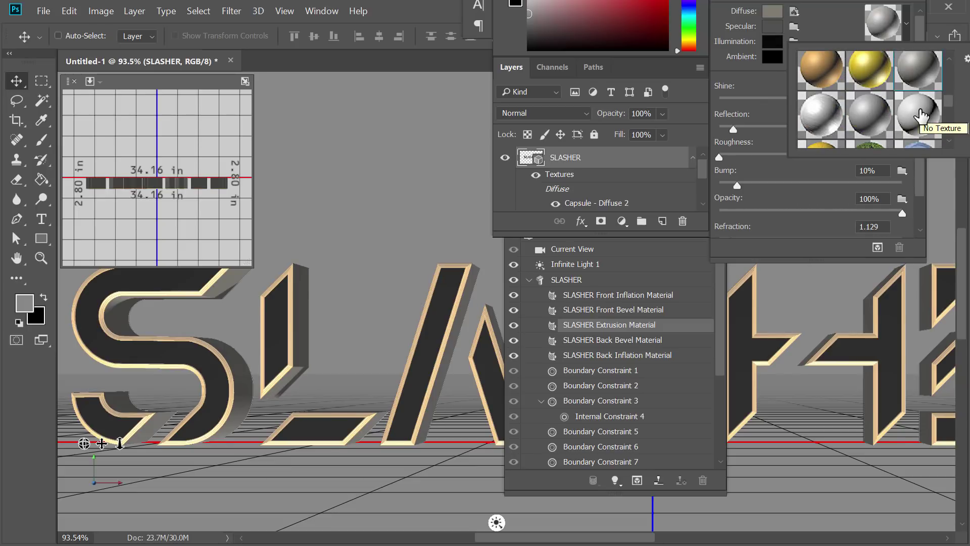
left_click(834, 40)
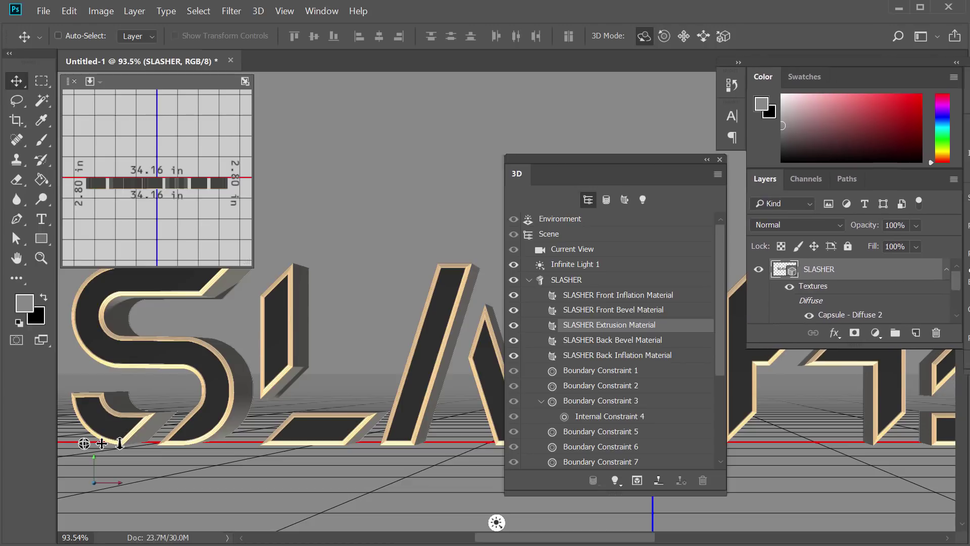
Hide the 3D scene list, lengthen the layer list, and render the SLASHER 3D layer, stopping the render early.
left_click(720, 160)
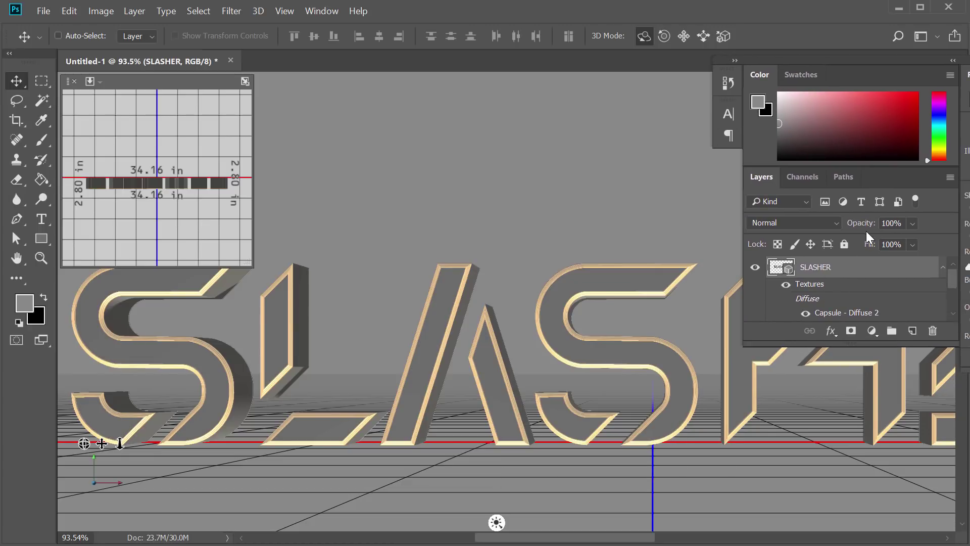
left_click_drag(899, 345, 899, 487)
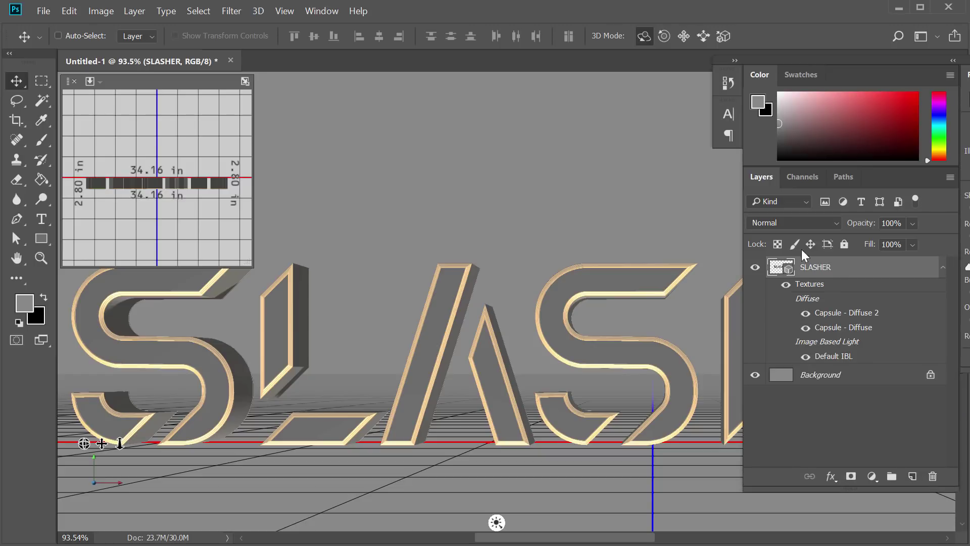
right_click(823, 268)
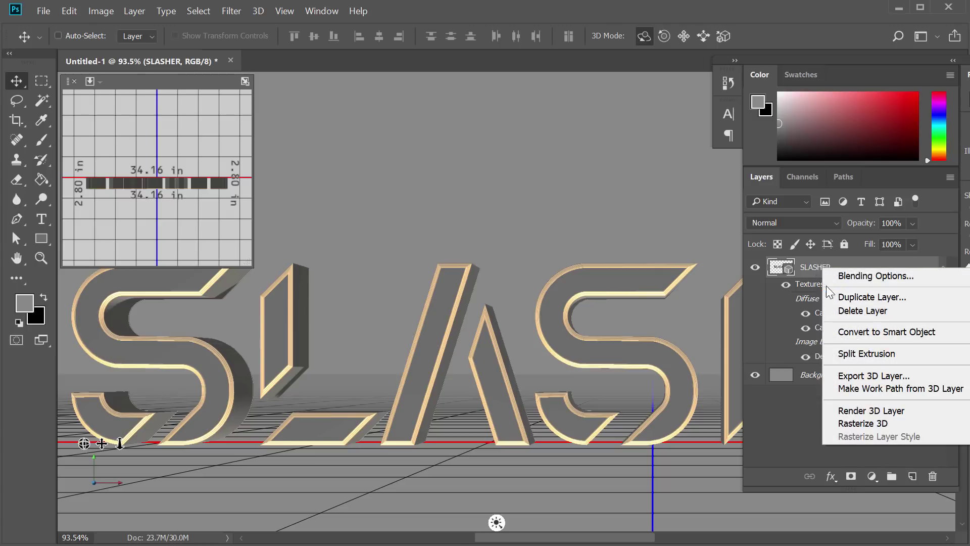
left_click(807, 267)
right_click(842, 268)
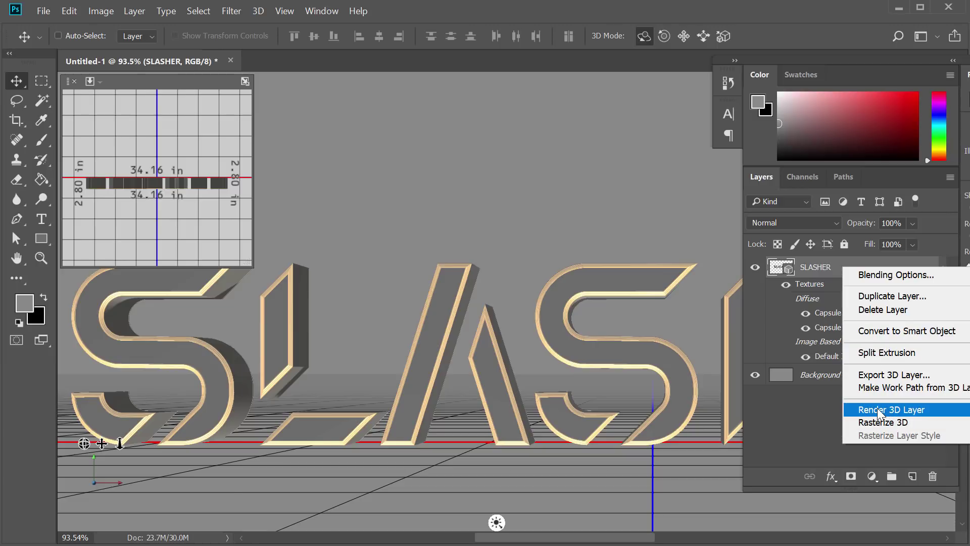
left_click(879, 411)
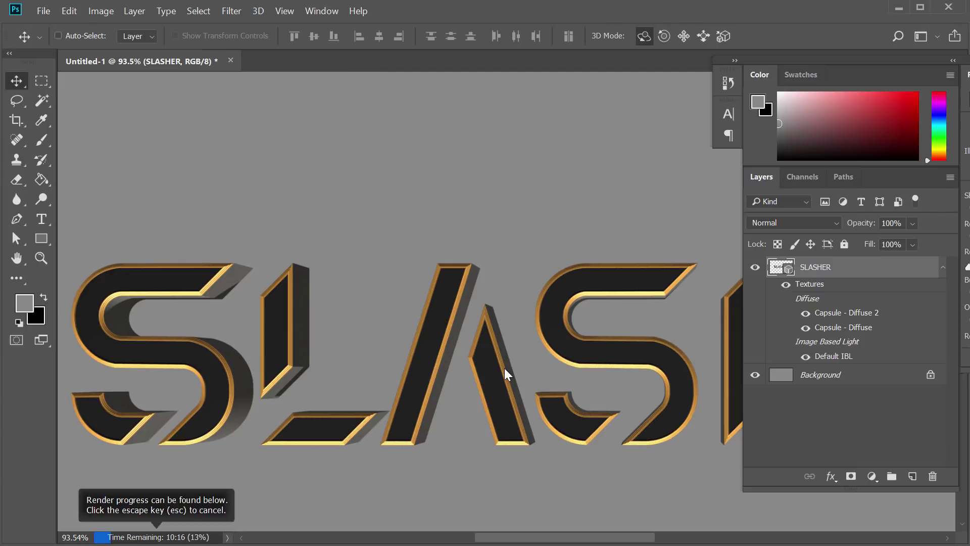
key("Escape")
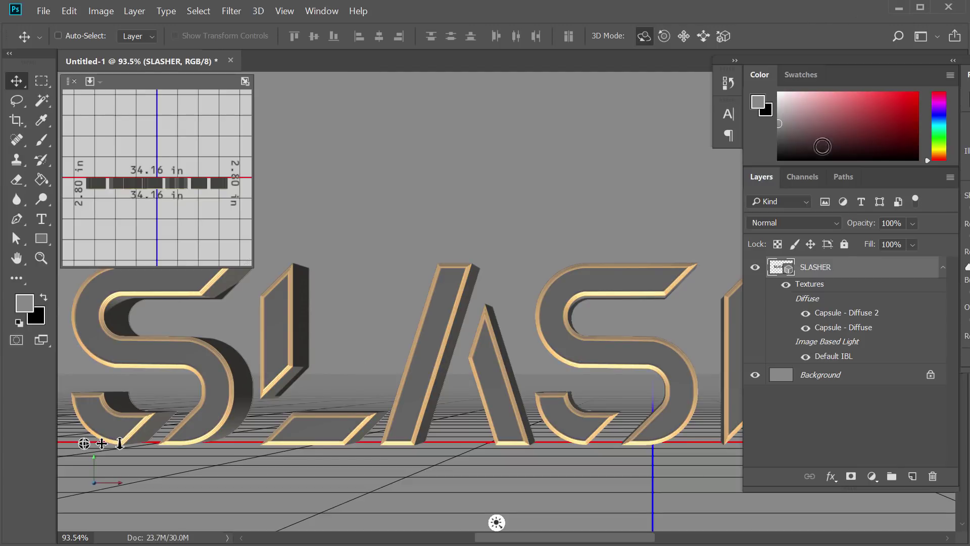
Rasterize the SLASHER 3D layer and check the text by hiding and showing it once.
right_click(830, 267)
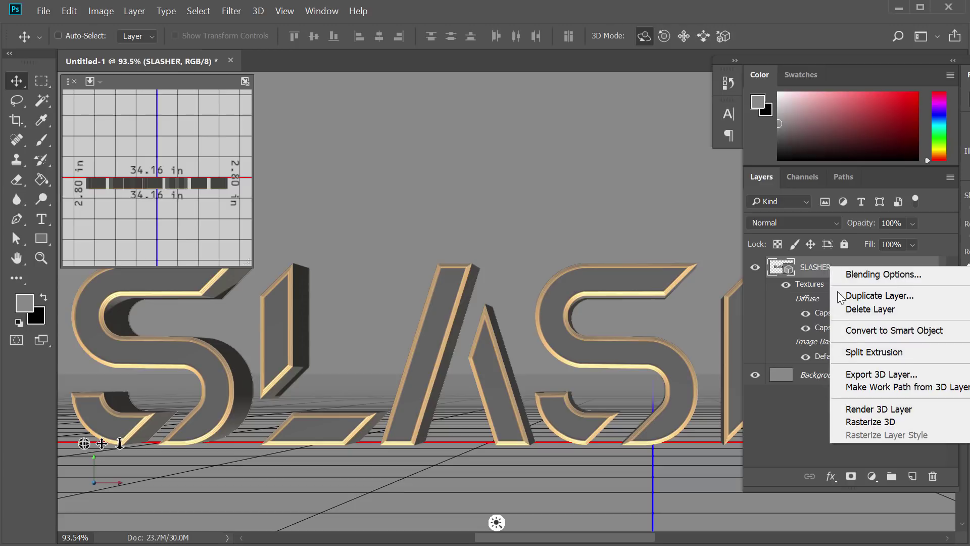
left_click(871, 422)
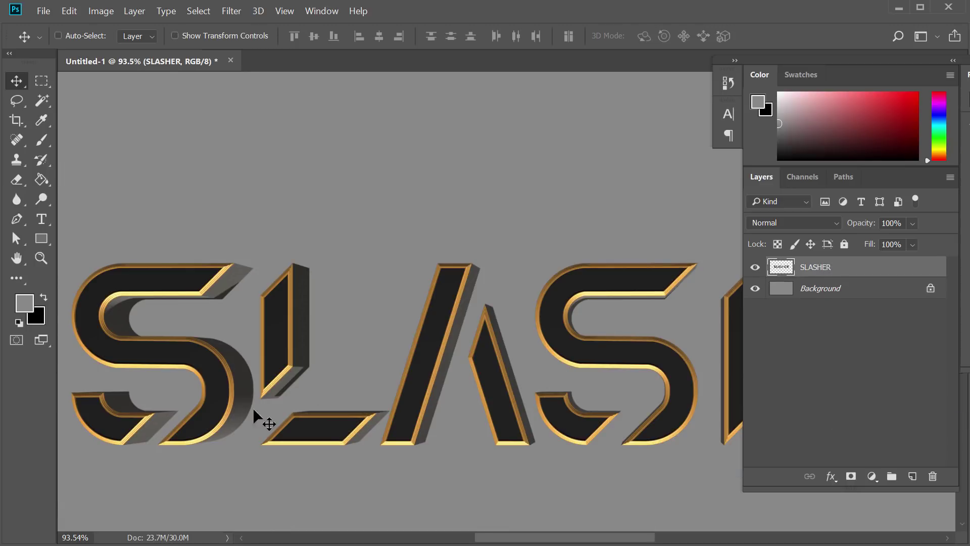
left_click(755, 267)
left_click(755, 267)
scroll(574, 333, "down", 3)
left_click_drag(573, 325, 335, 317)
scroll(249, 310, "down", 1)
left_click_drag(249, 310, 389, 340)
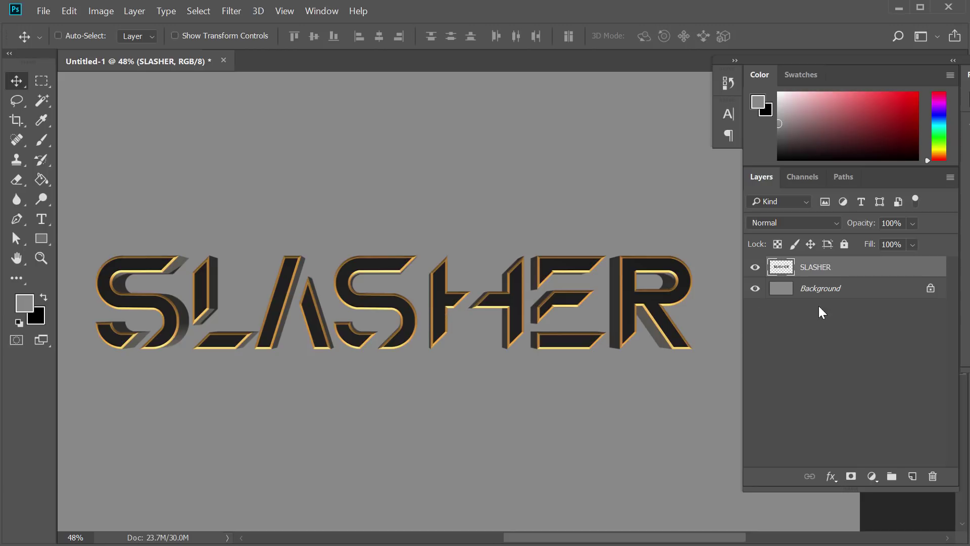
Select the Background layer and move the layer list aside to uncover more of the canvas.
left_click(839, 299)
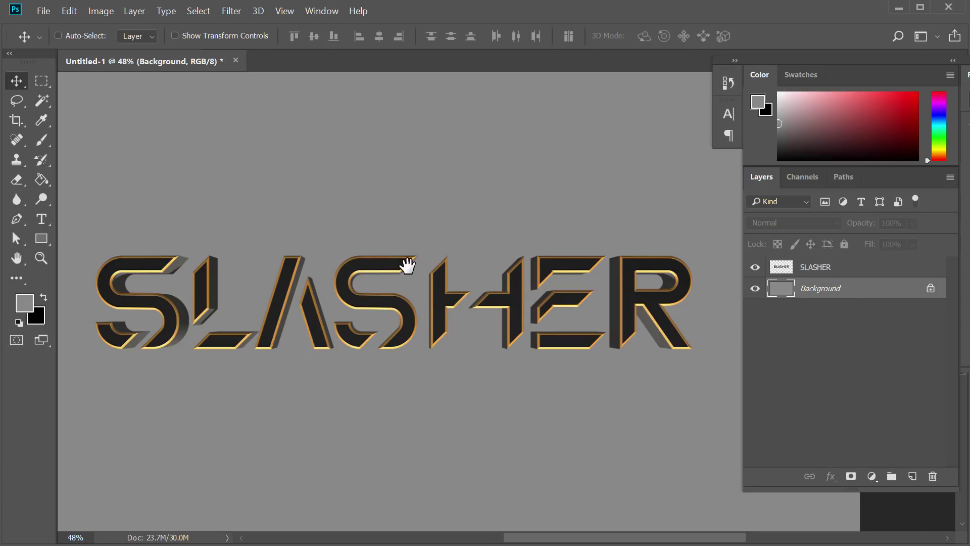
left_click_drag(402, 262, 435, 269)
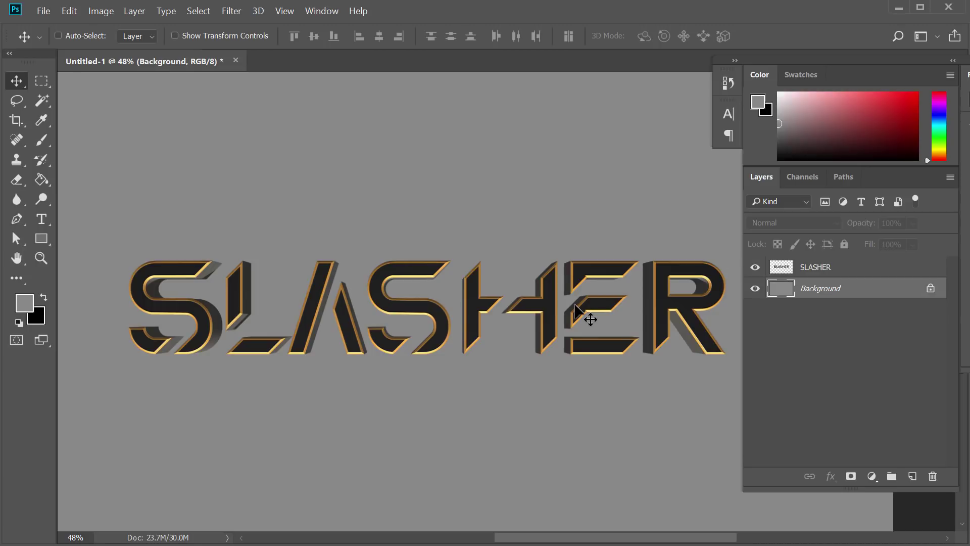
scroll(422, 289, "down", 1)
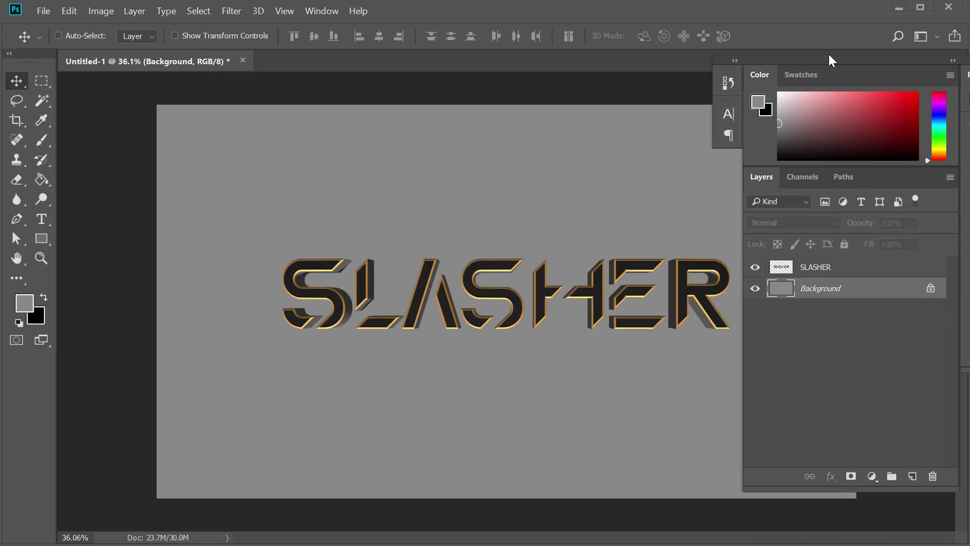
left_click_drag(836, 63, 889, 64)
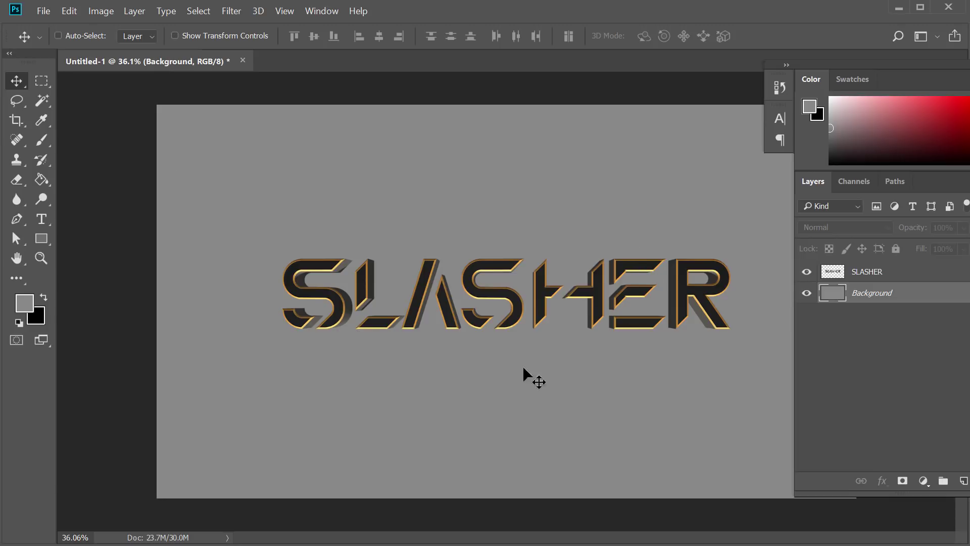
Switch to the Google Images results for rock texture in the browser and limit usage rights to Labeled for reuse with modification.
left_click(899, 7)
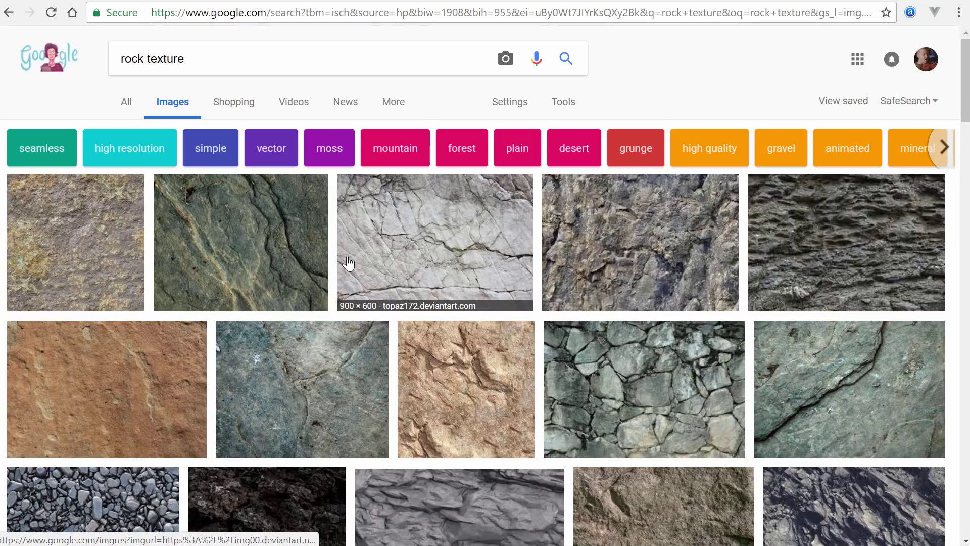
left_click(225, 52)
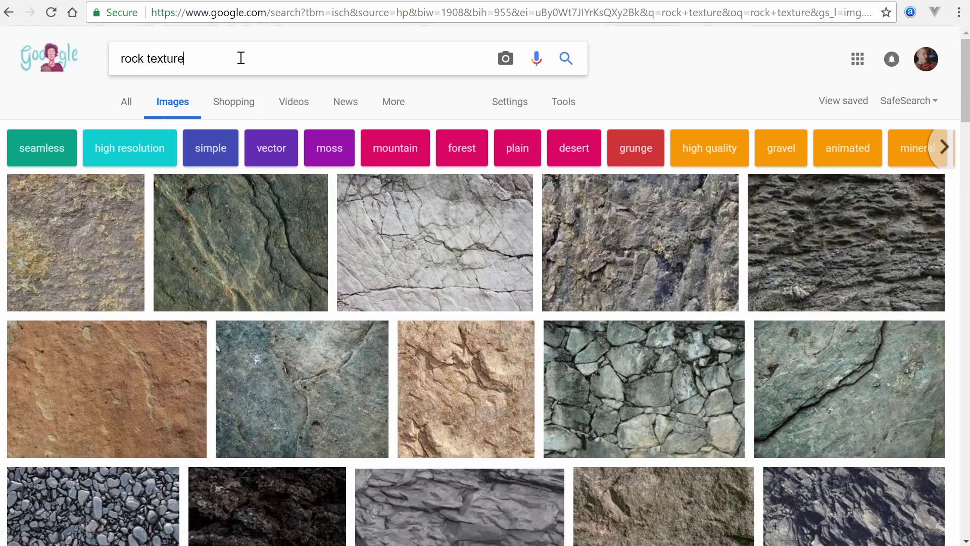
left_click_drag(240, 58, 155, 81)
left_click(244, 50)
left_click(522, 109)
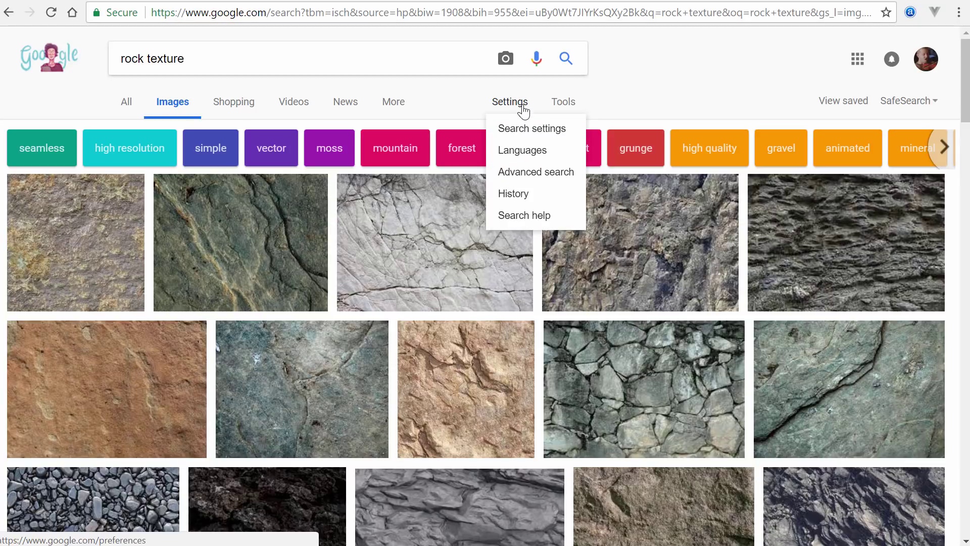
left_click(561, 103)
left_click(270, 131)
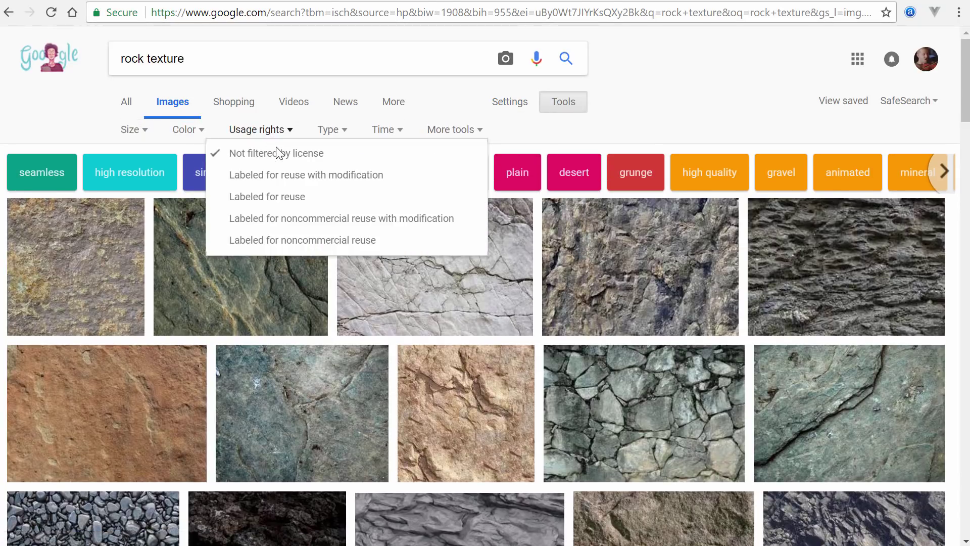
left_click(364, 177)
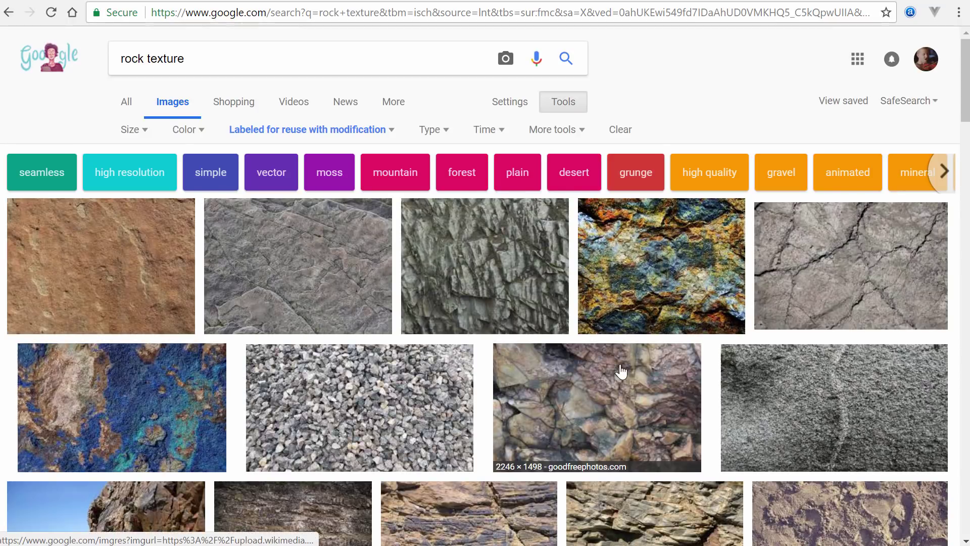
Look through the filtered rock texture images for a suitable backdrop for the text.
scroll(618, 373, "down", 9)
scroll(618, 372, "down", 5)
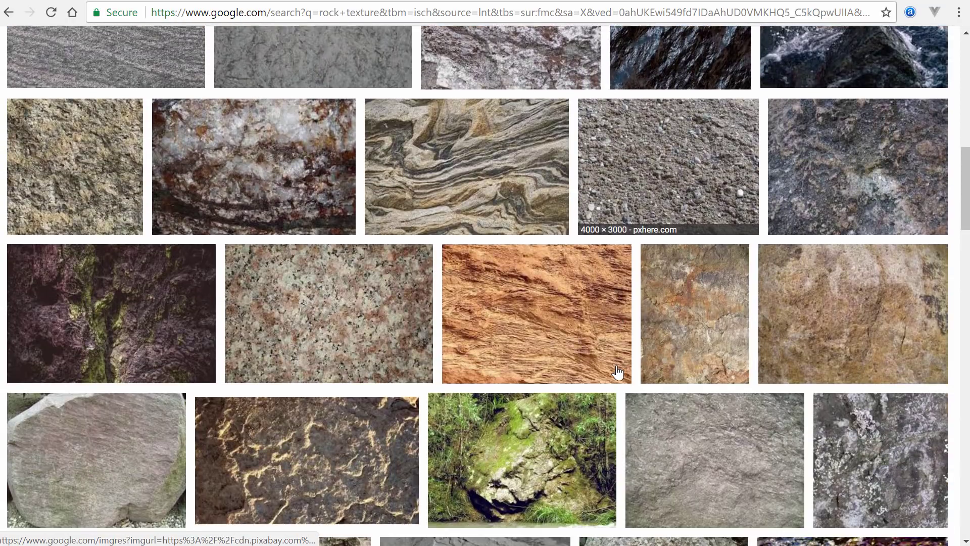
scroll(618, 373, "up", 10)
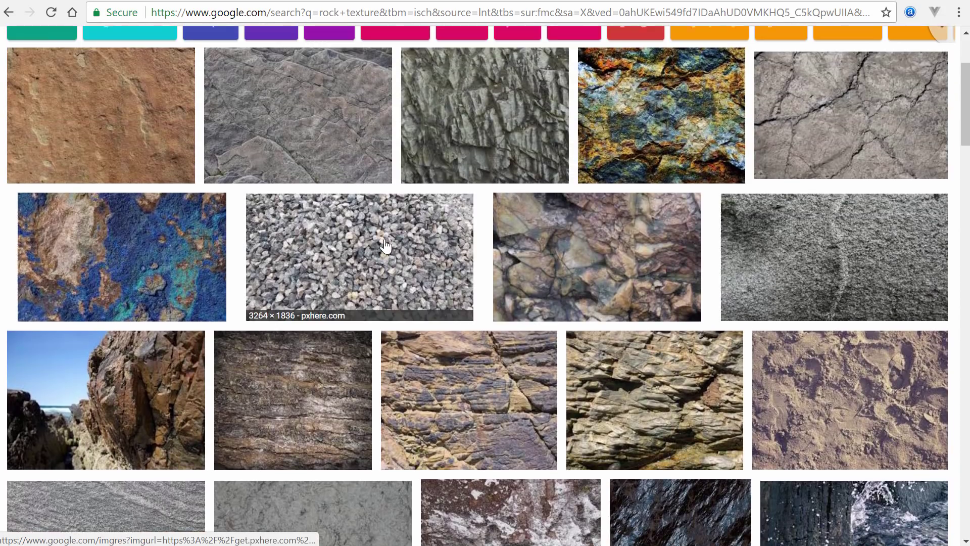
scroll(397, 242, "up", 3)
scroll(460, 260, "down", 9)
scroll(463, 264, "down", 17)
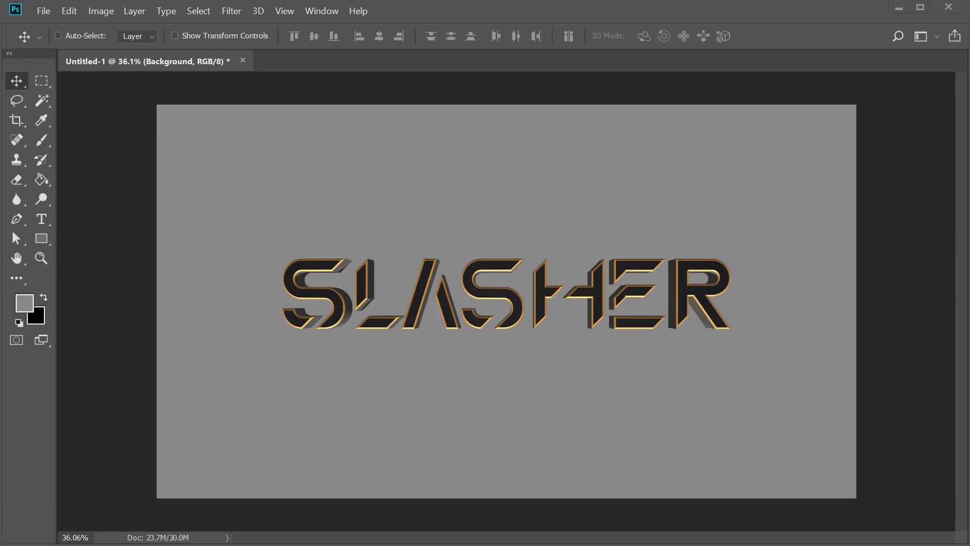
Back in Photoshop, place the pexels-photo stone image above the Background layer and enlarge it to cover the whole canvas.
left_click_drag(544, 227, 486, 228)
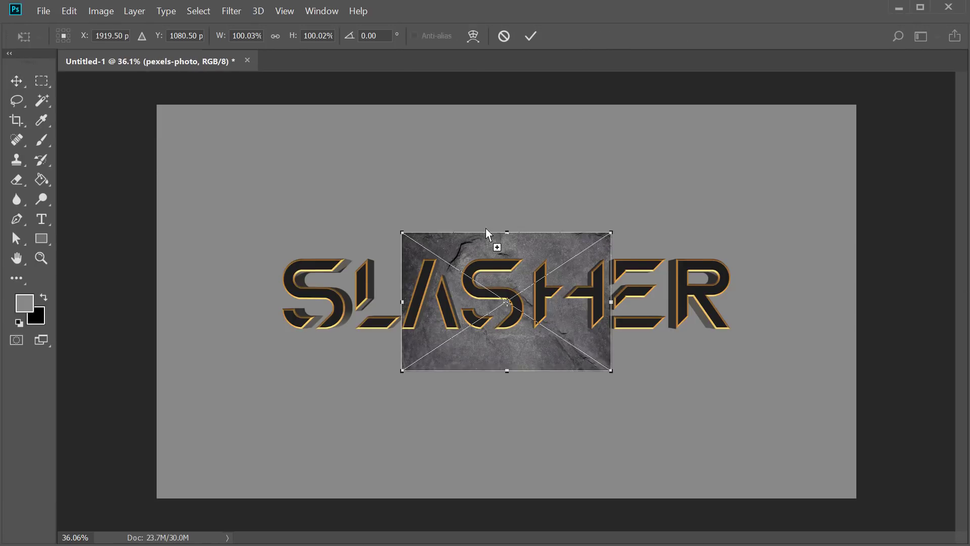
left_click_drag(615, 236, 887, 105)
left_click(19, 81)
key("Return")
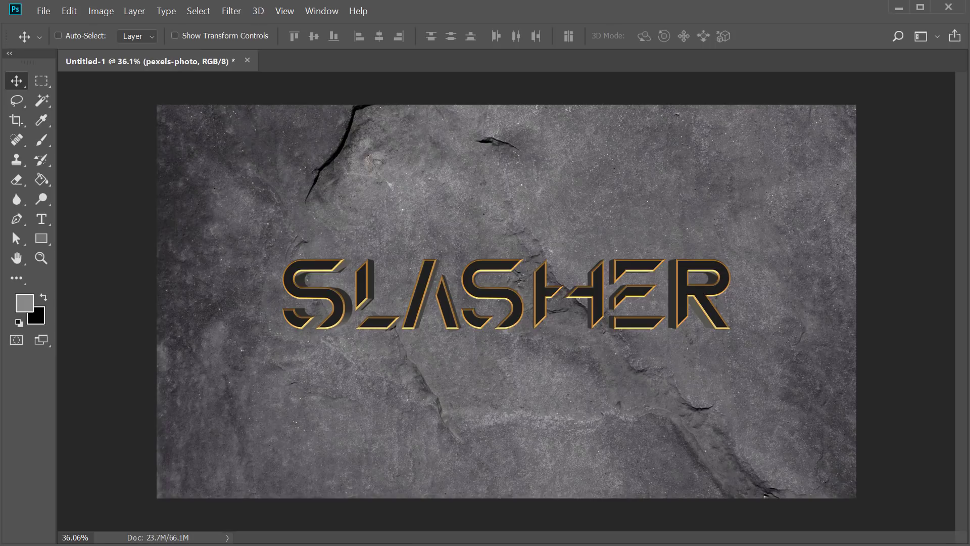
Bring back the layer list and rasterize the pexels-photo smart object layer.
mouse_move(924, 175)
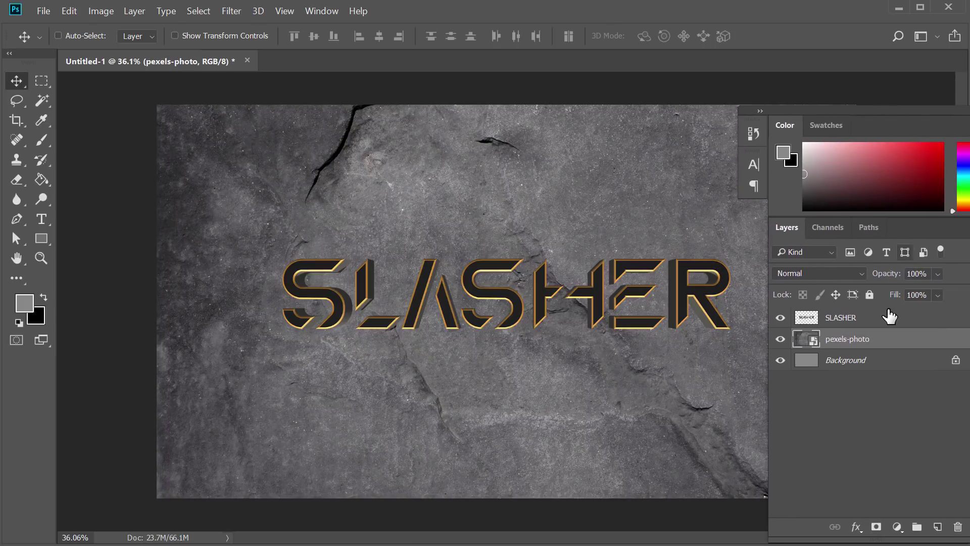
right_click(834, 339)
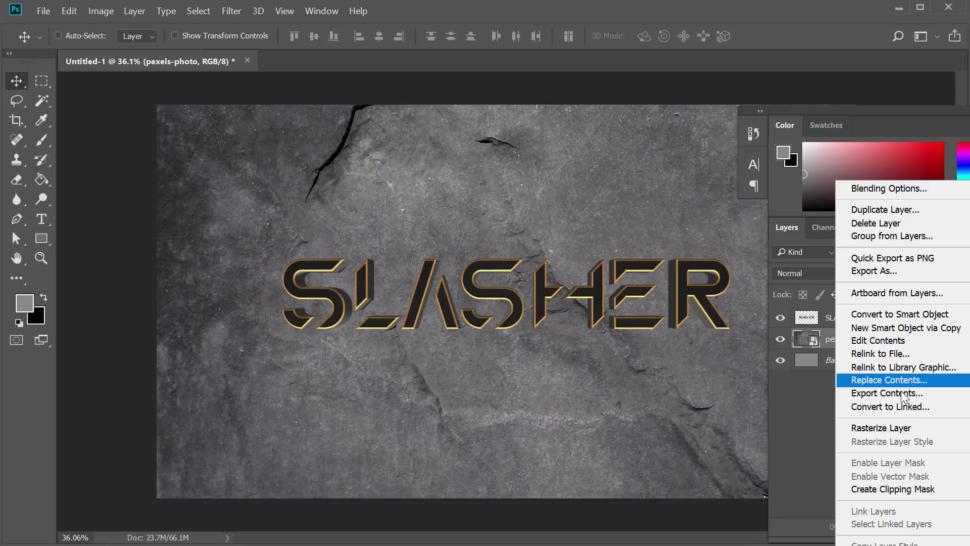
left_click(903, 429)
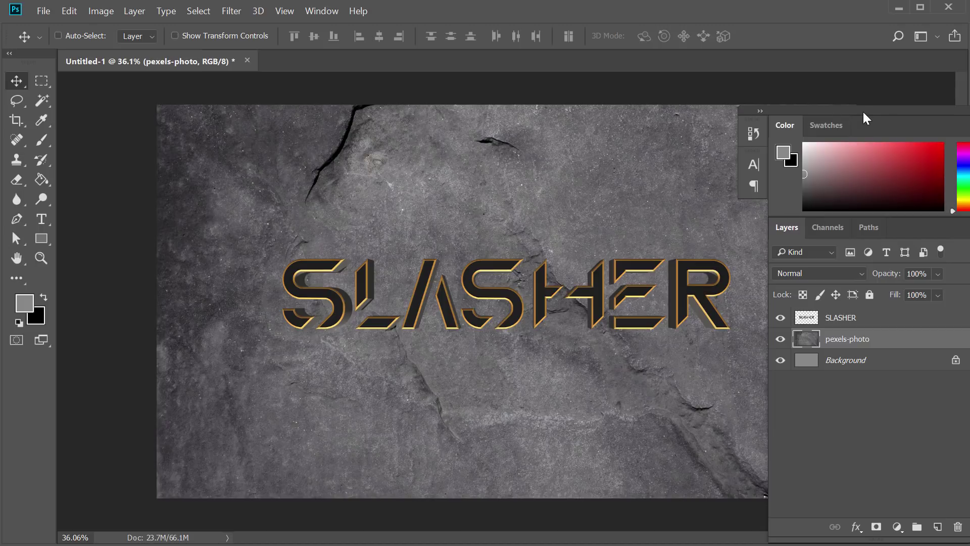
Dock the layer list beside the canvas and add a Brightness/Contrast adjustment clipped to the pexels-photo layer.
left_click_drag(900, 100, 962, 77)
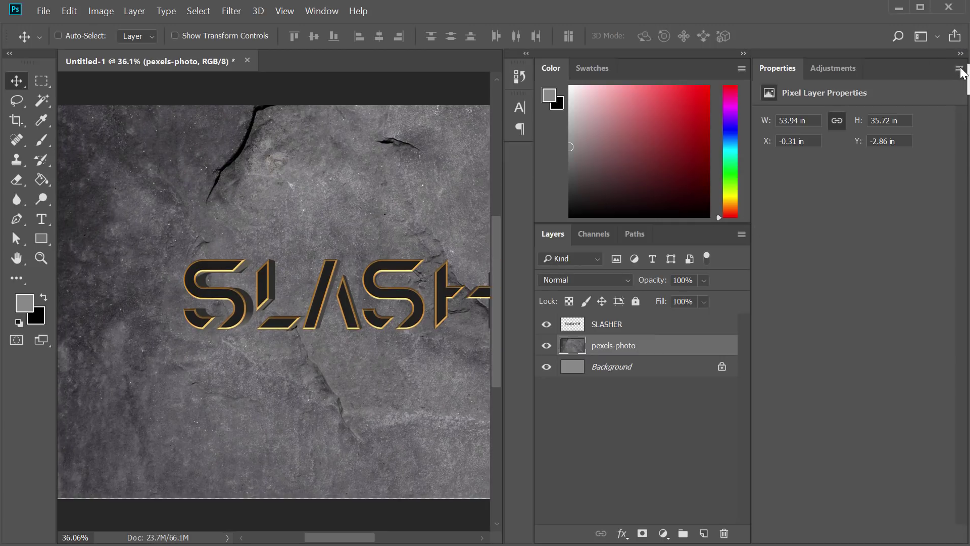
left_click(969, 86)
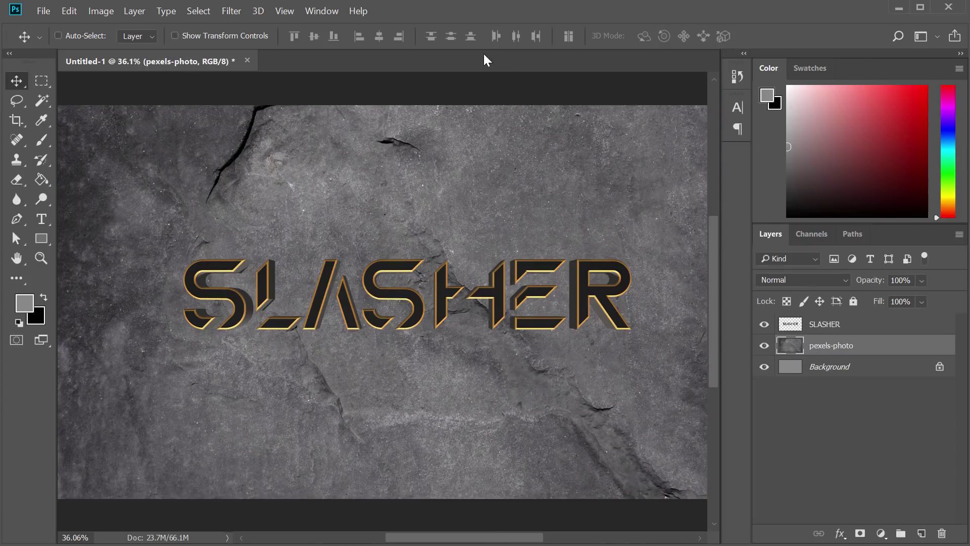
left_click(322, 11)
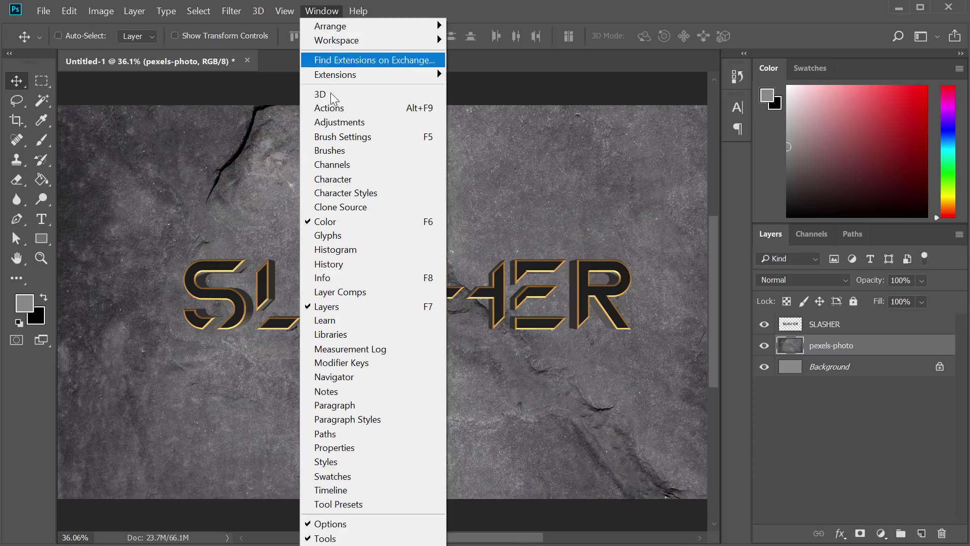
left_click(352, 122)
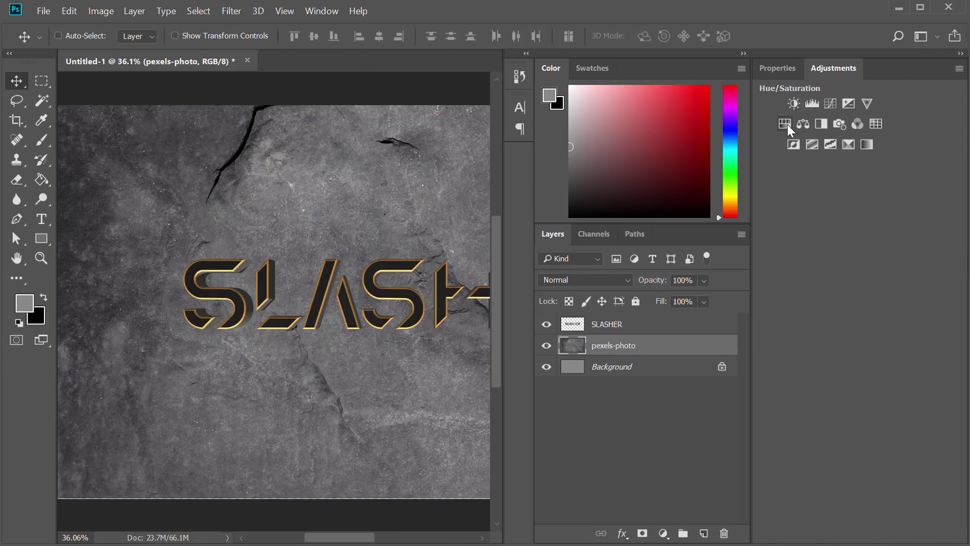
left_click(793, 108)
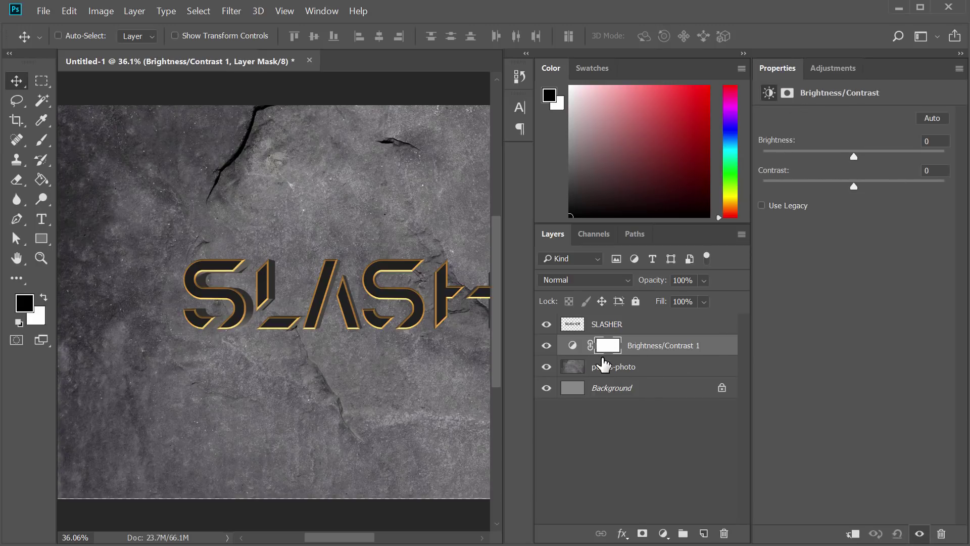
left_click(854, 535)
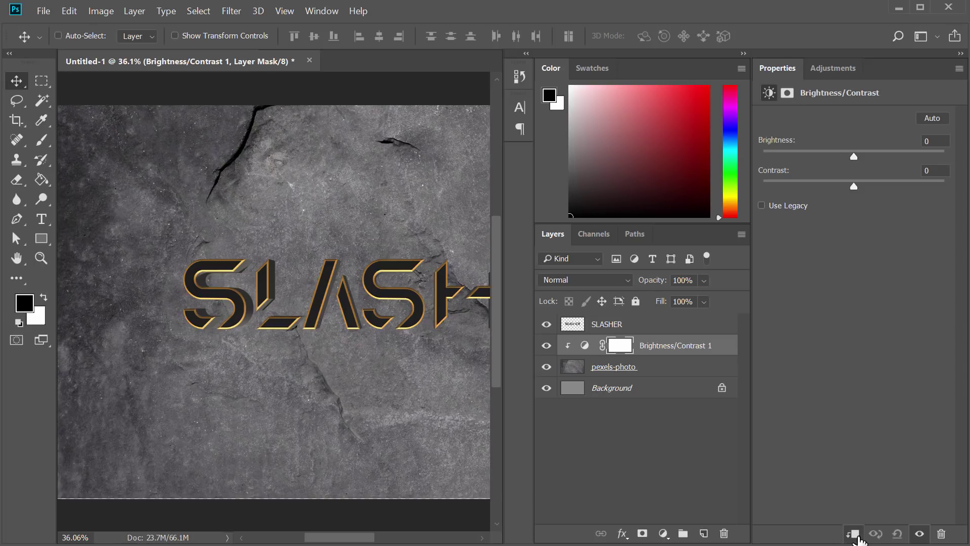
Darken the stone backdrop by setting the adjustment's brightness to -90, and review the text against it.
left_click_drag(854, 156, 799, 151)
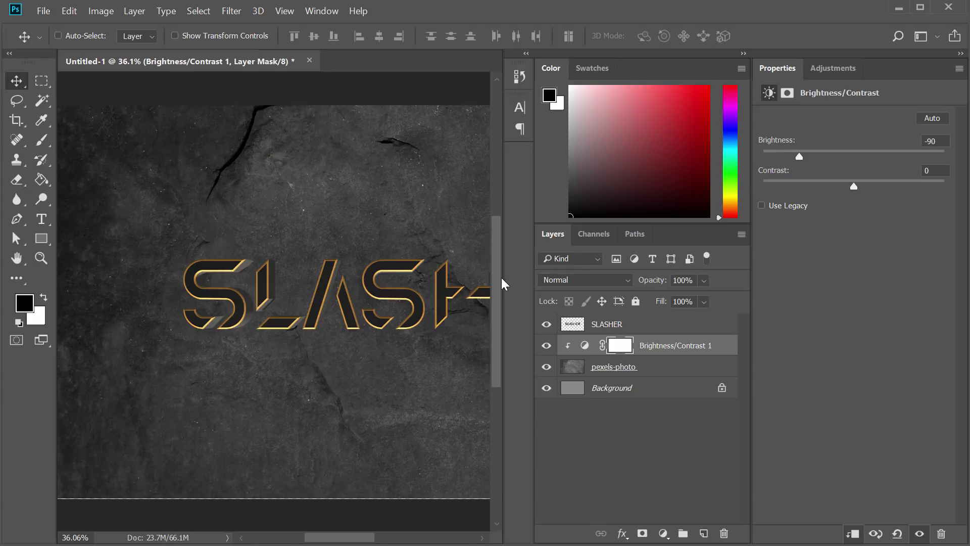
left_click_drag(362, 271, 130, 299)
scroll(291, 302, "down", 3)
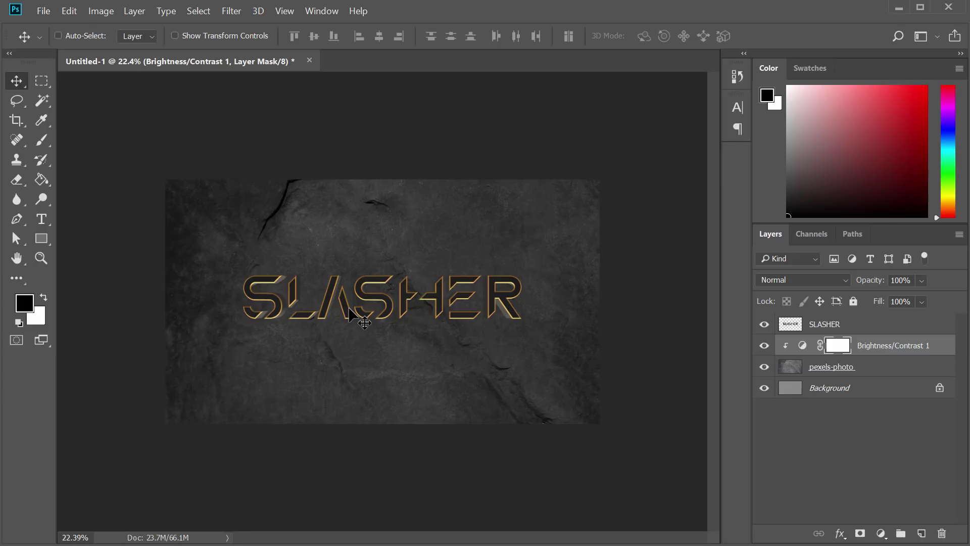
scroll(356, 316, "up", 3)
scroll(352, 314, "up", 2)
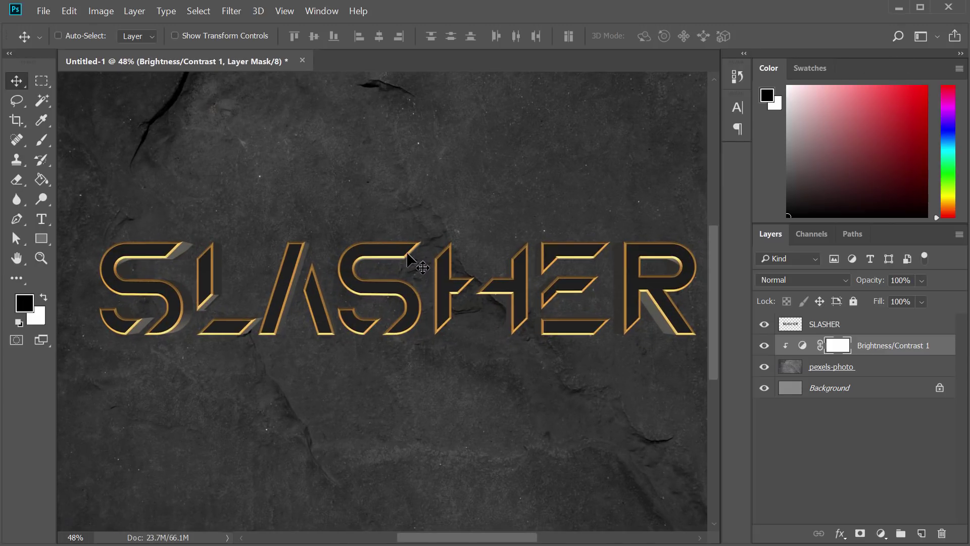
Duplicate the SLASHER text layer and name the copy with a single apostrophe.
left_click(858, 329)
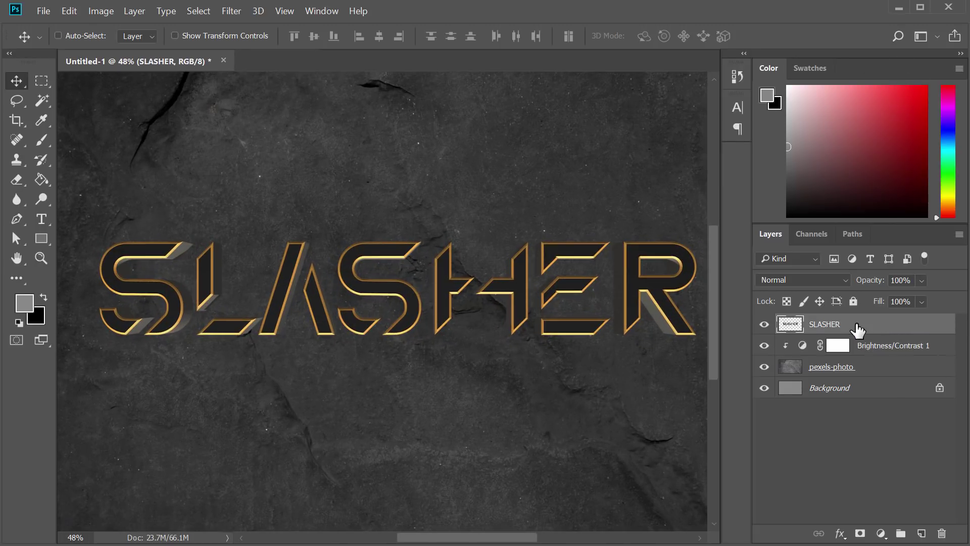
left_click(765, 325)
left_click(765, 325)
right_click(884, 328)
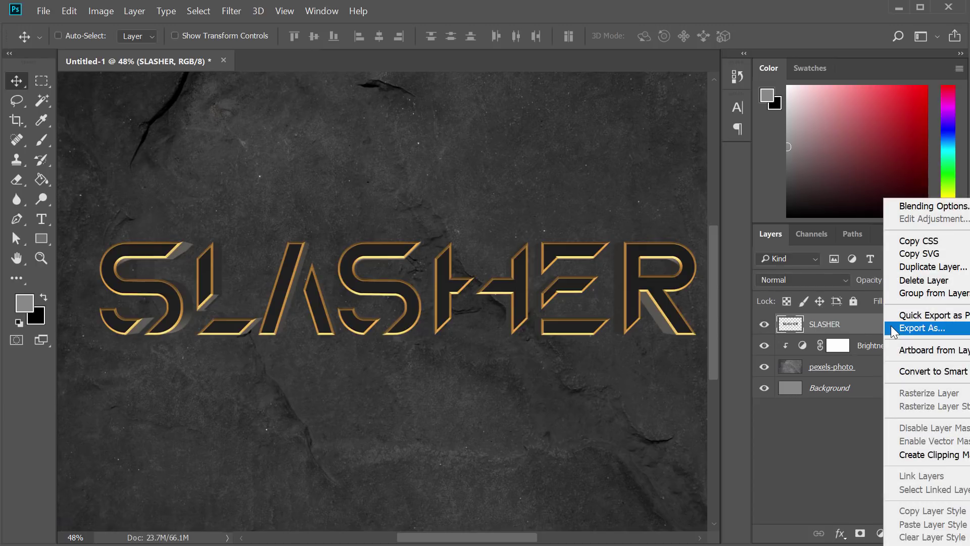
left_click(909, 266)
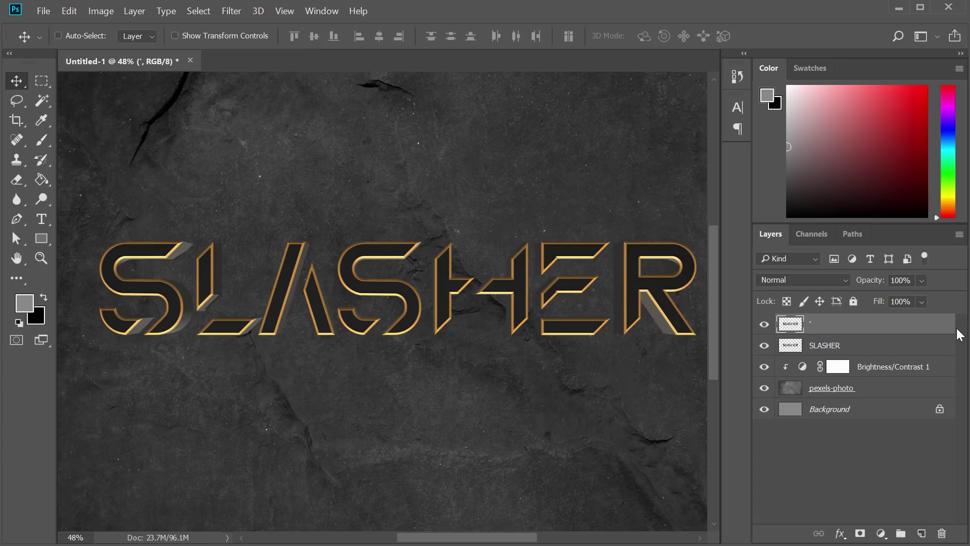
Open the layer style settings of the duplicate text layer and enable a black Drop Shadow.
left_click_drag(923, 329, 775, 325)
double_click(935, 327)
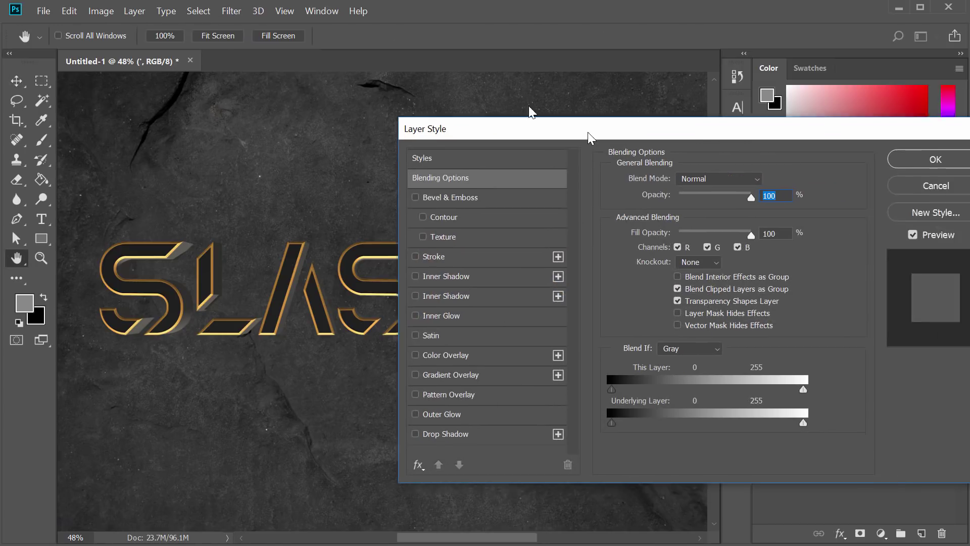
key("Down")
left_click(343, 402)
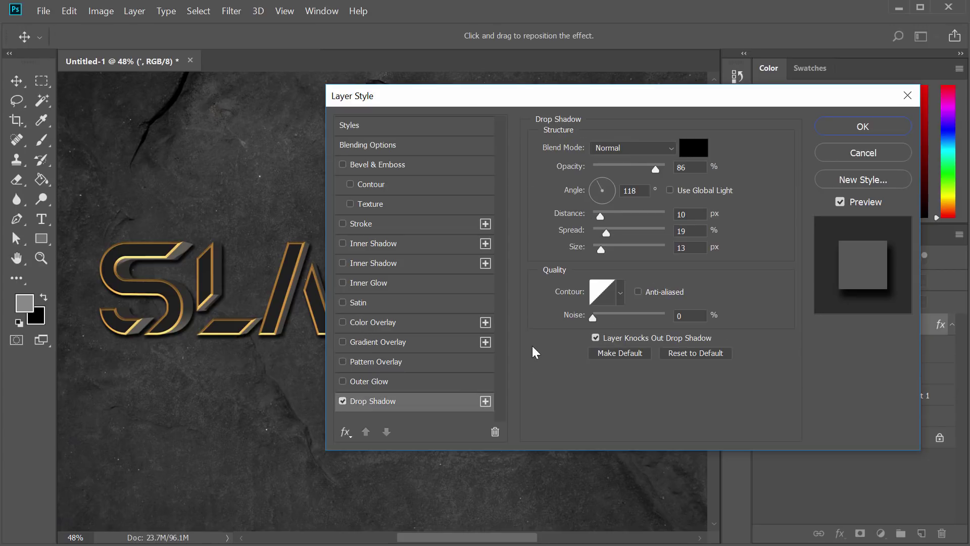
Increase the drop shadow's distance to 33 px, enlarge its size slightly, and apply the style to the duplicate text.
left_click_drag(462, 94, 605, 183)
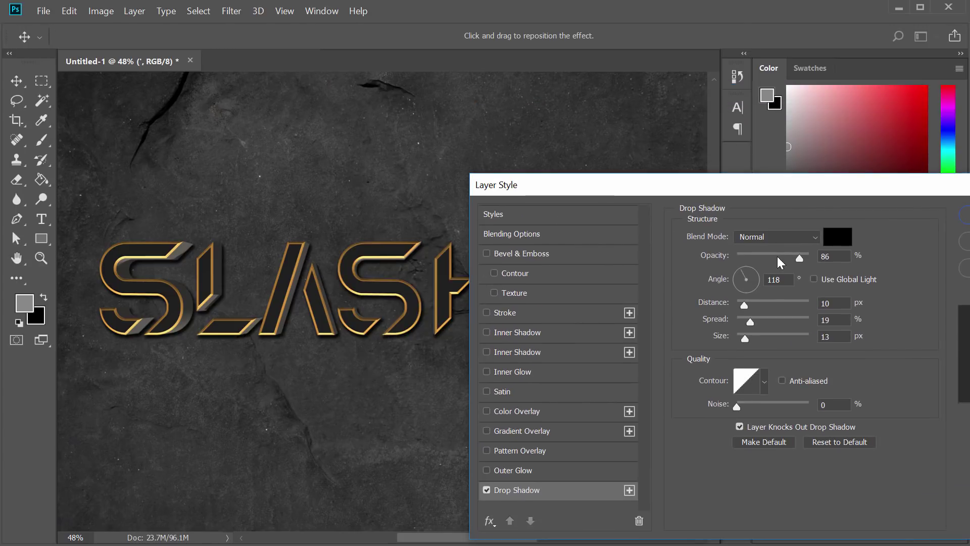
left_click_drag(743, 305, 762, 306)
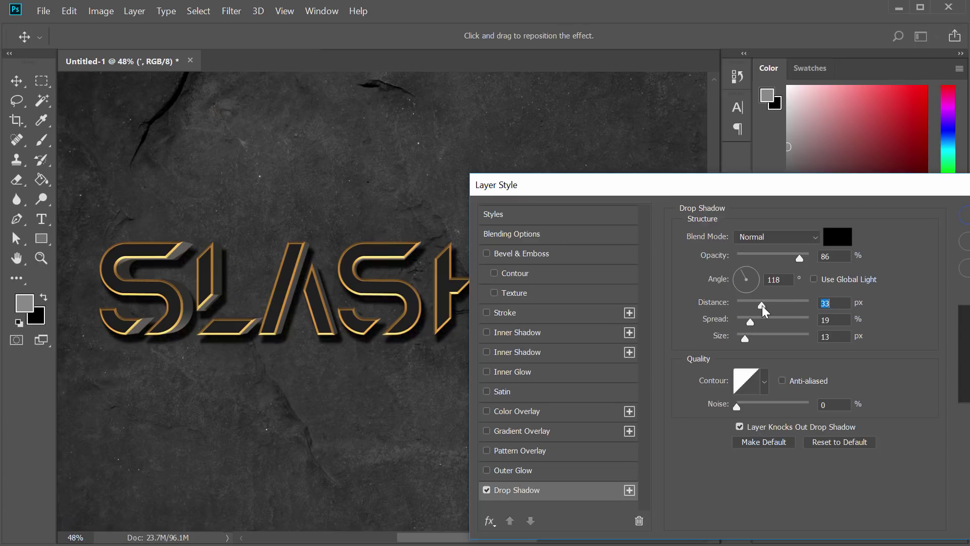
mouse_move(749, 340)
left_mouse_down()
mouse_move(778, 341)
mouse_move(755, 340)
left_mouse_up()
left_click_drag(678, 192, 931, 186)
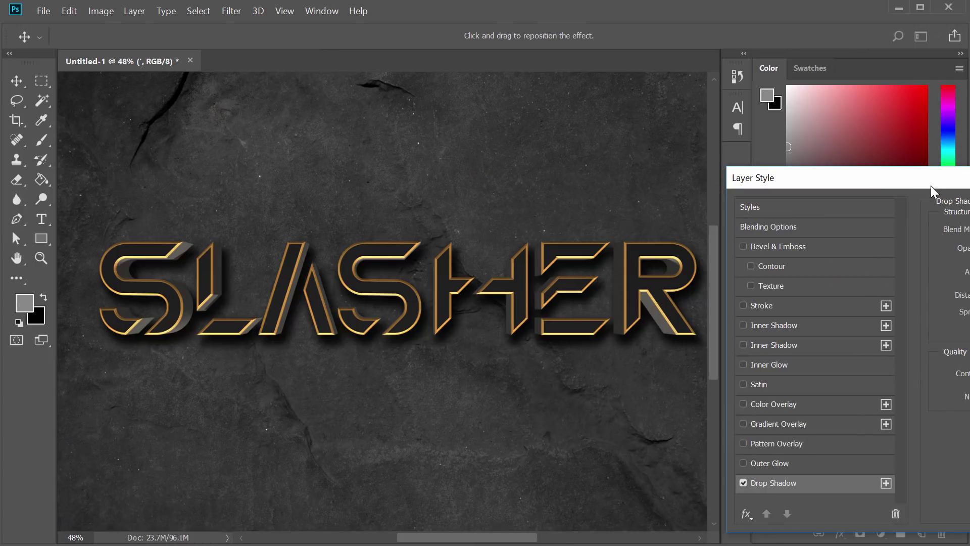
left_click_drag(931, 186, 554, 150)
left_click(867, 168)
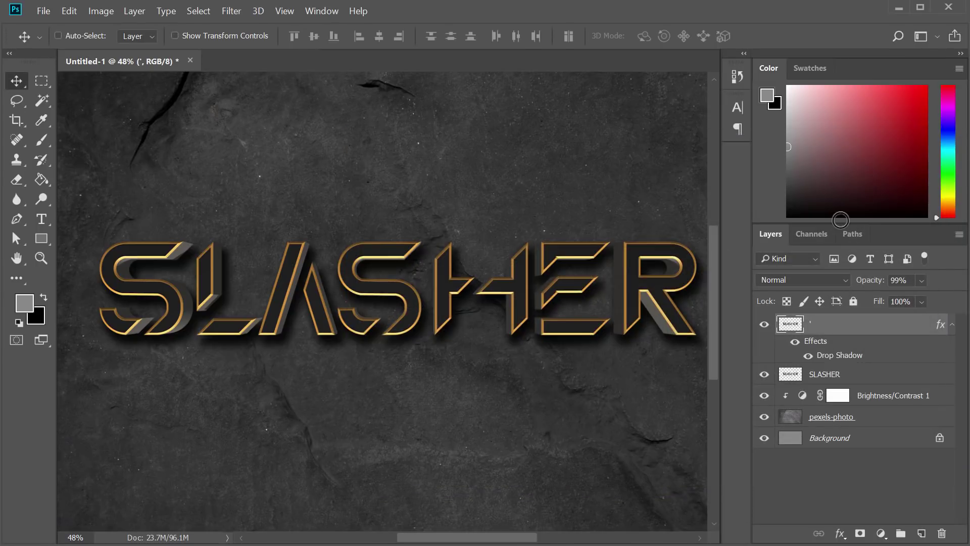
Rasterize the duplicate text's layer style and hide the original SLASHER layer, leaving the duplicate shown.
right_click(836, 333)
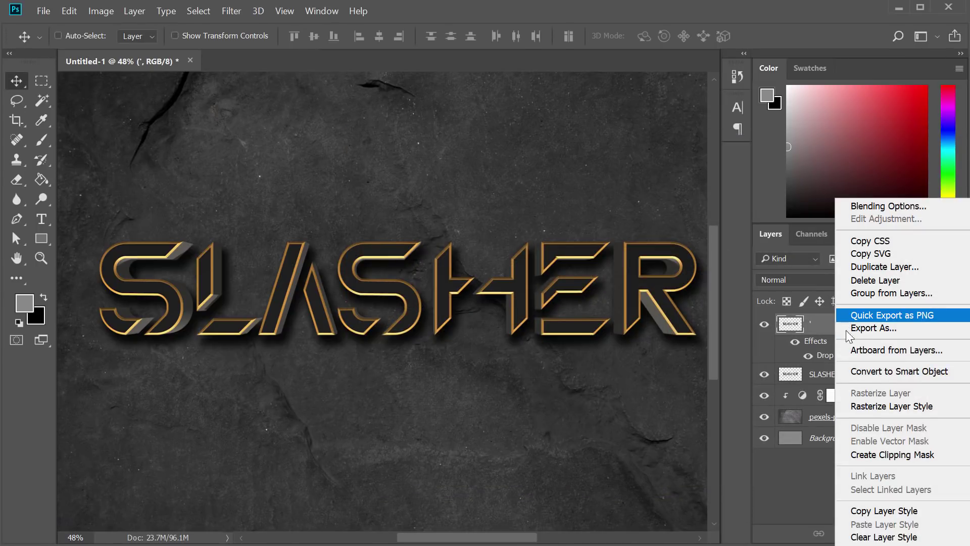
left_click(865, 407)
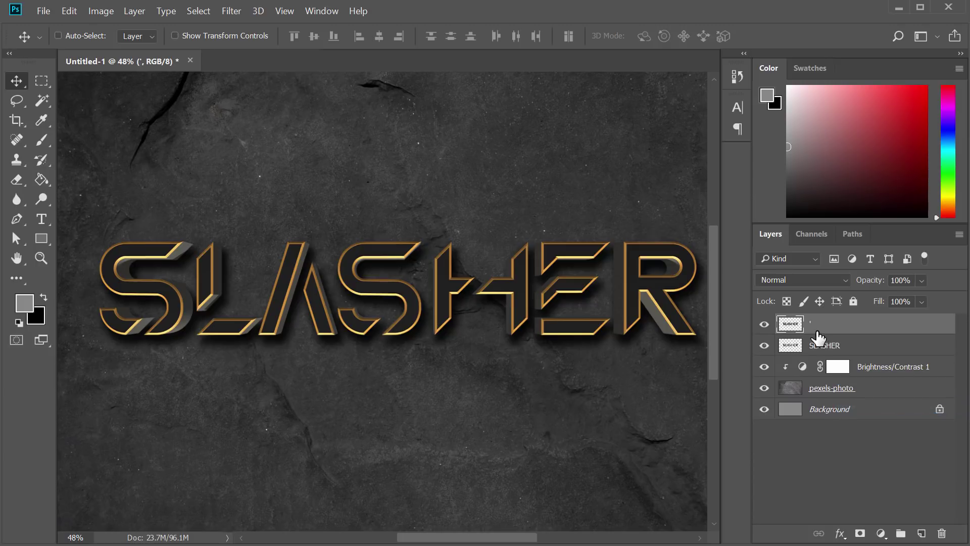
left_click(764, 345)
left_click(764, 324)
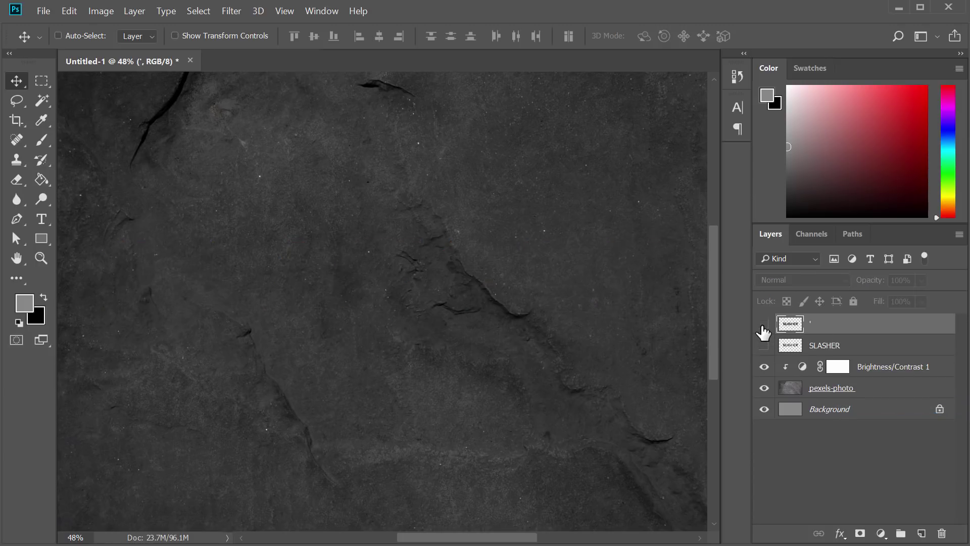
left_click(764, 325)
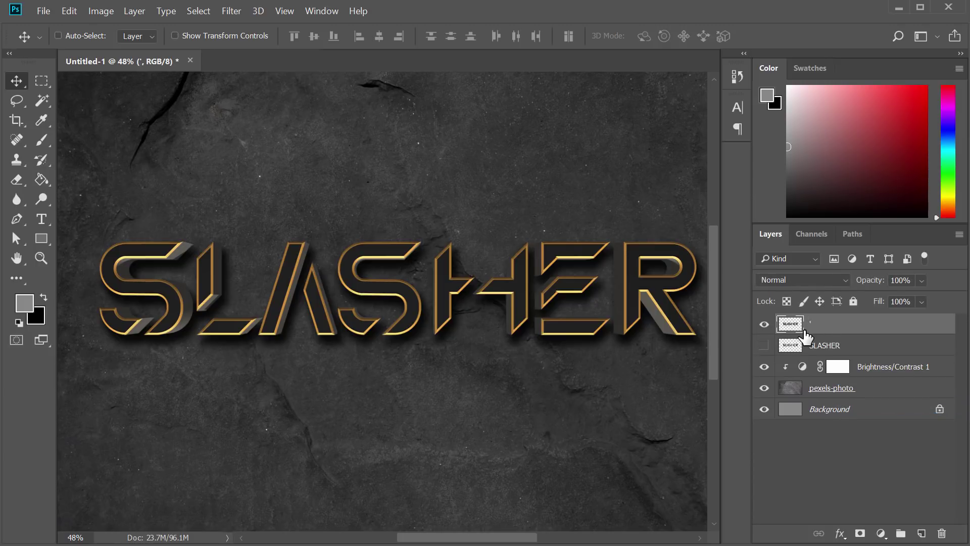
Apply a black Color Overlay at 100% opacity to the duplicate text and place it beneath the visible SLASHER layer.
double_click(945, 328)
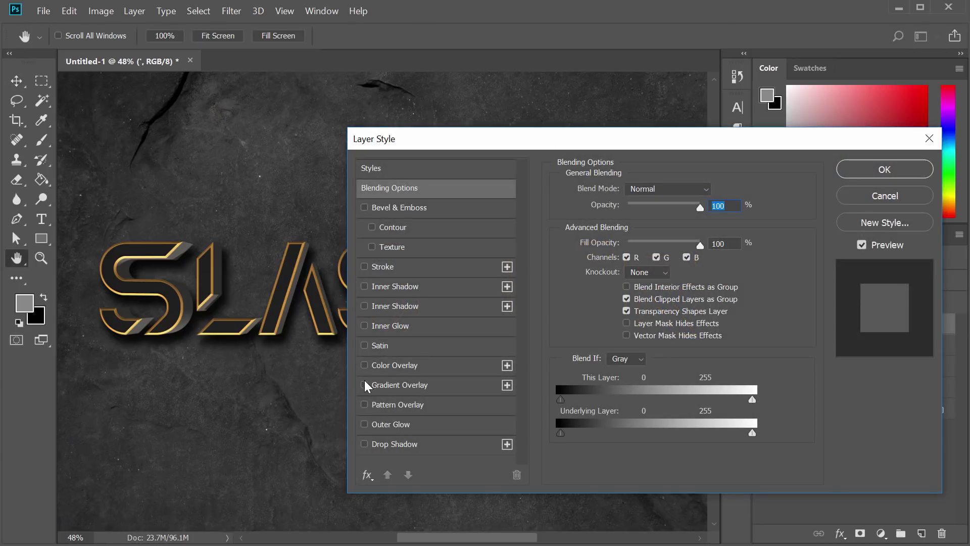
left_click(365, 365)
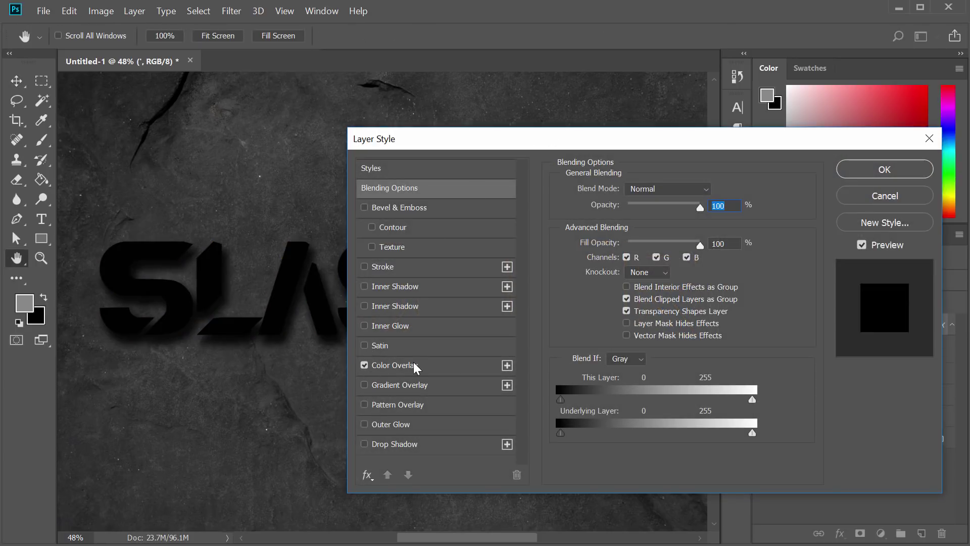
left_click(469, 365)
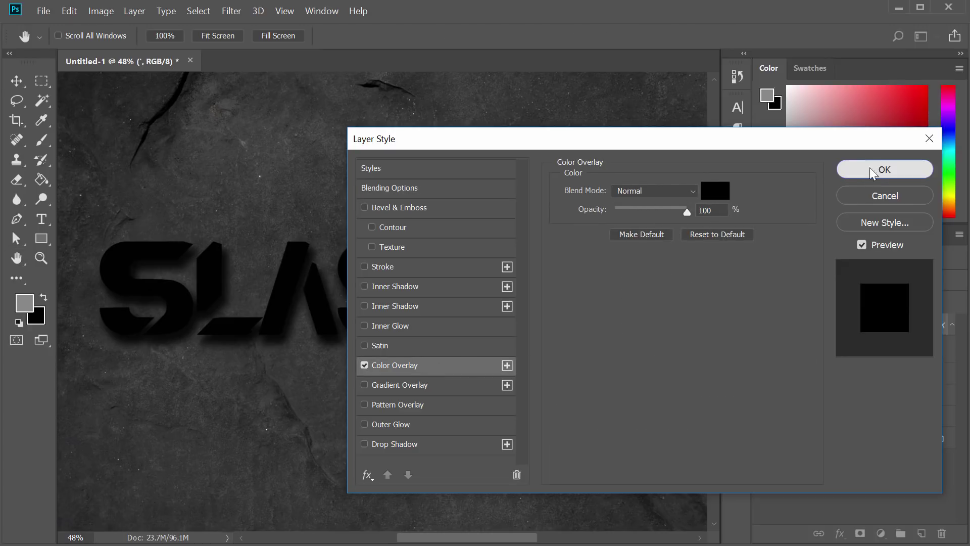
left_click(883, 168)
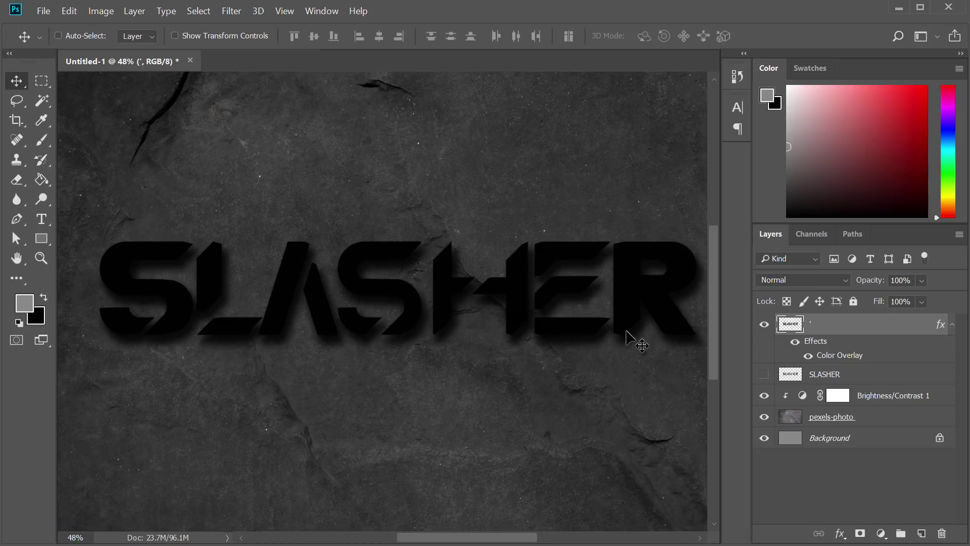
left_click_drag(820, 334, 829, 394)
left_click(764, 325)
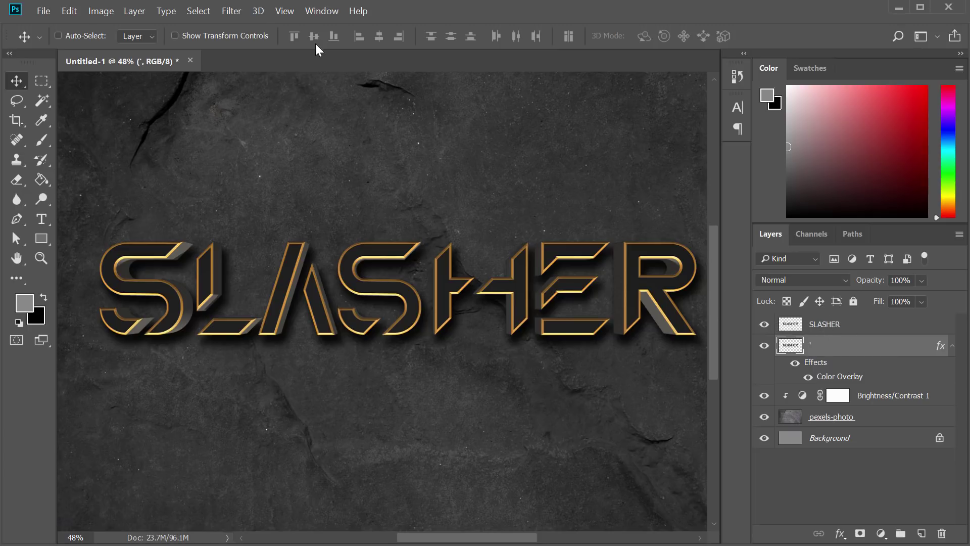
Apply a Motion Blur to the black duplicate with an angle of -45° and a distance of about 302 pixels.
left_click(232, 13)
mouse_move(275, 171)
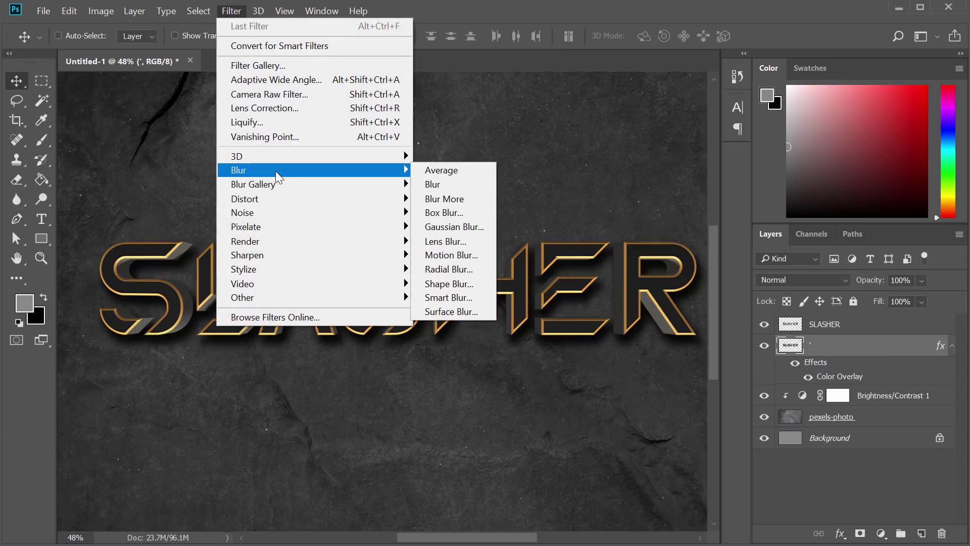
left_click(451, 256)
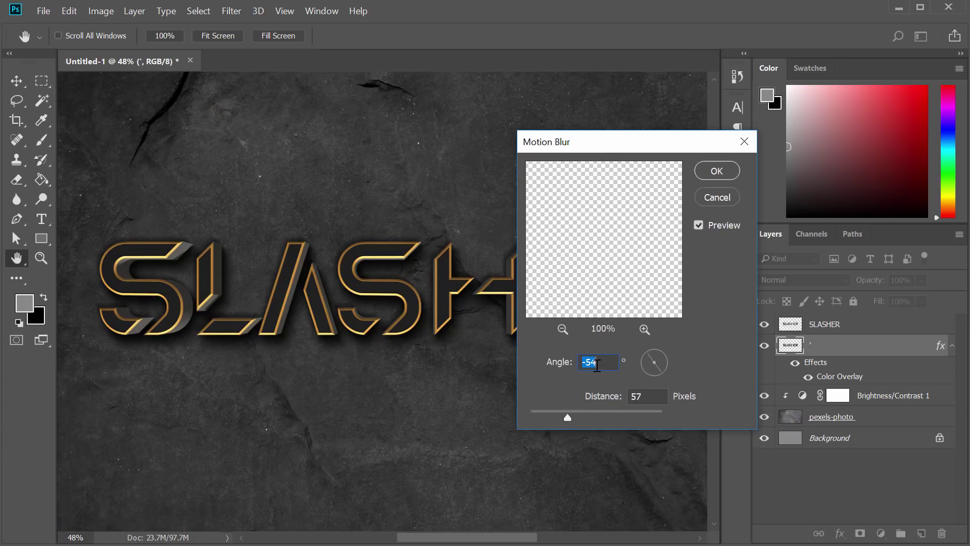
type("-")
left_click_drag(575, 416, 614, 412)
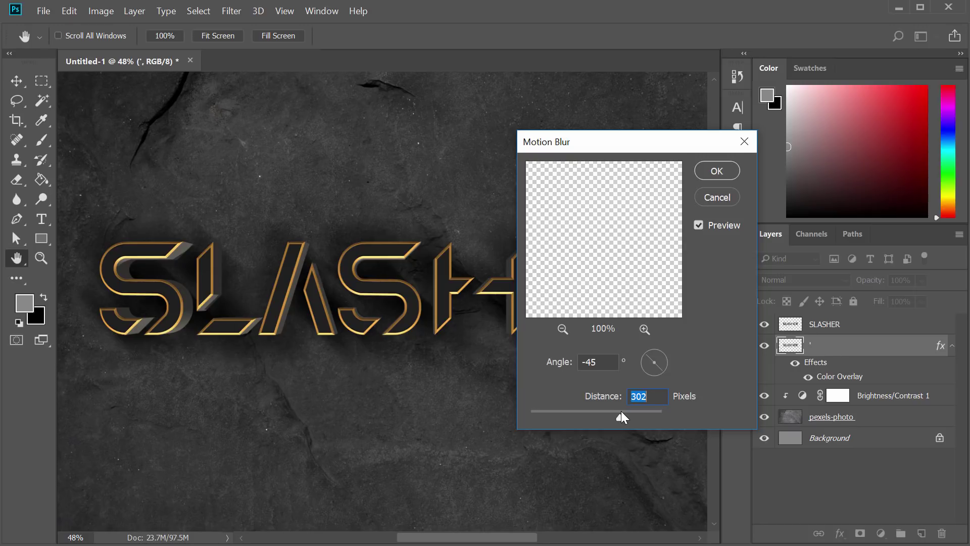
left_click_drag(619, 411, 630, 408)
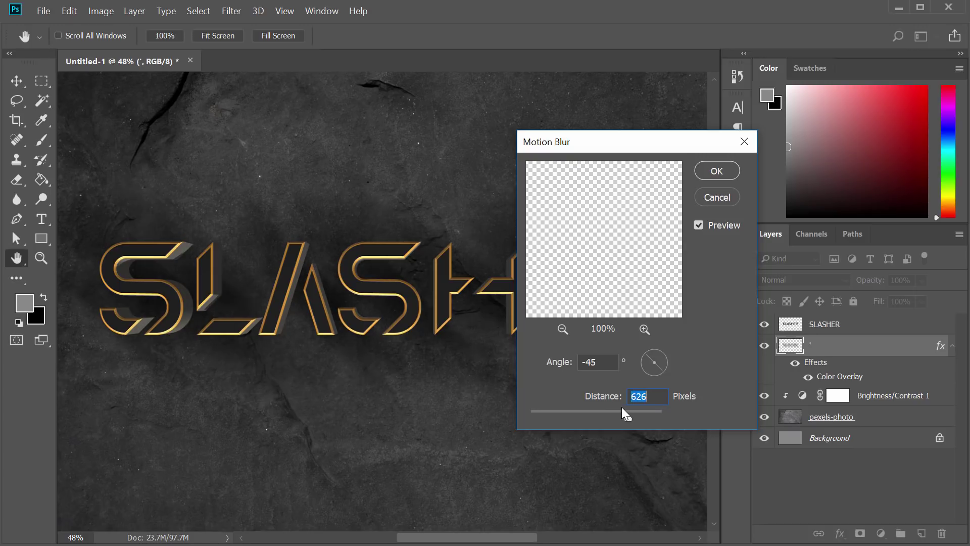
left_click(620, 414)
left_click_drag(623, 415, 624, 414)
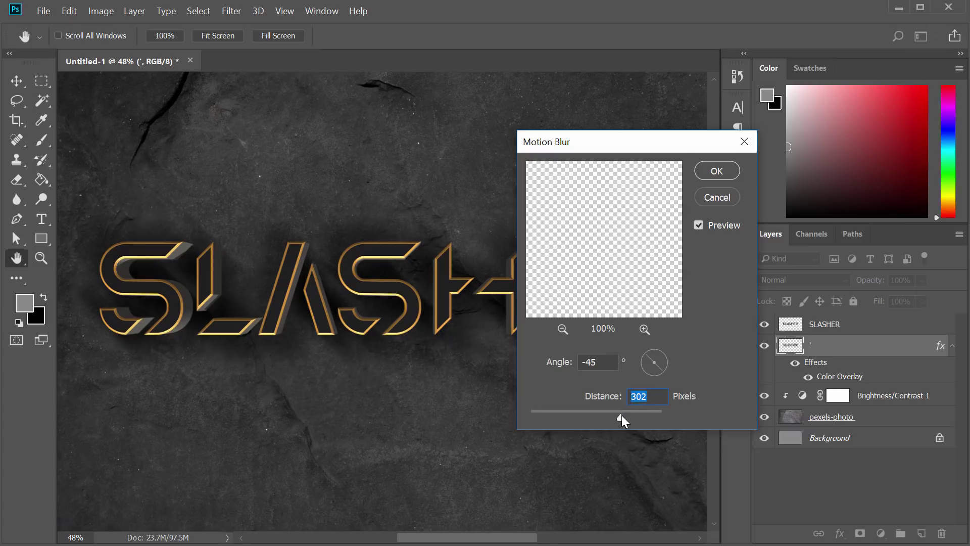
left_click_drag(622, 415, 622, 414)
left_click(714, 173)
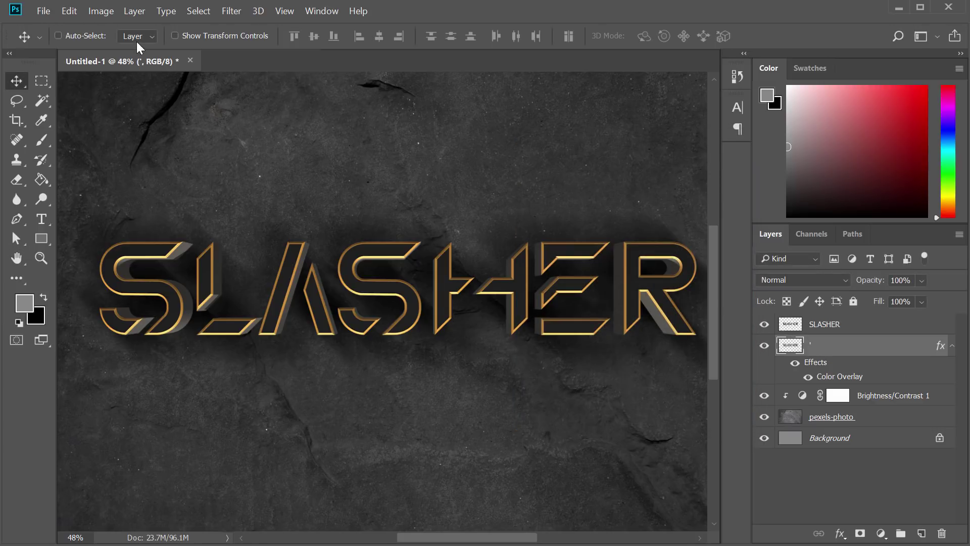
Shift the blurred shadow layer diagonally up and to the left behind the letters, and review the whole composition.
left_click_drag(207, 286, 191, 270)
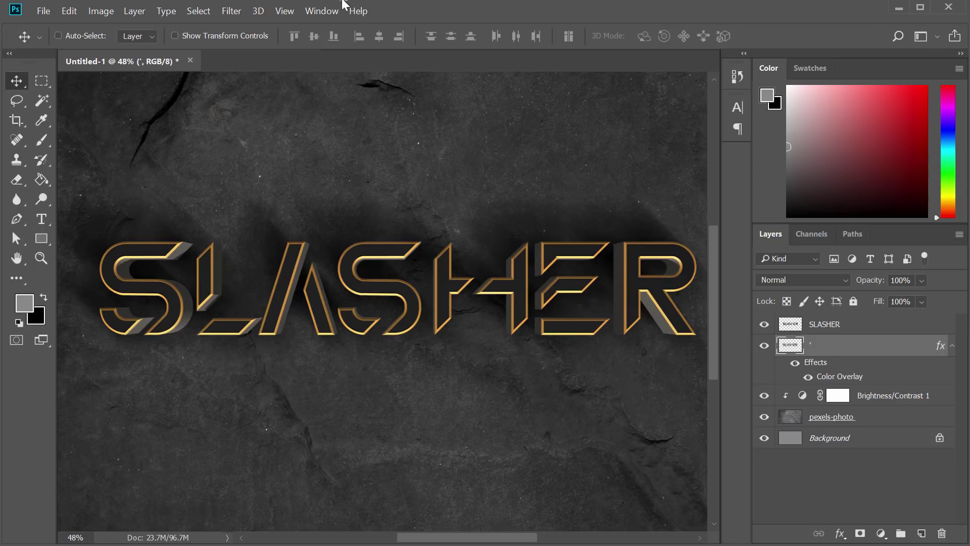
scroll(480, 265, "down", 2)
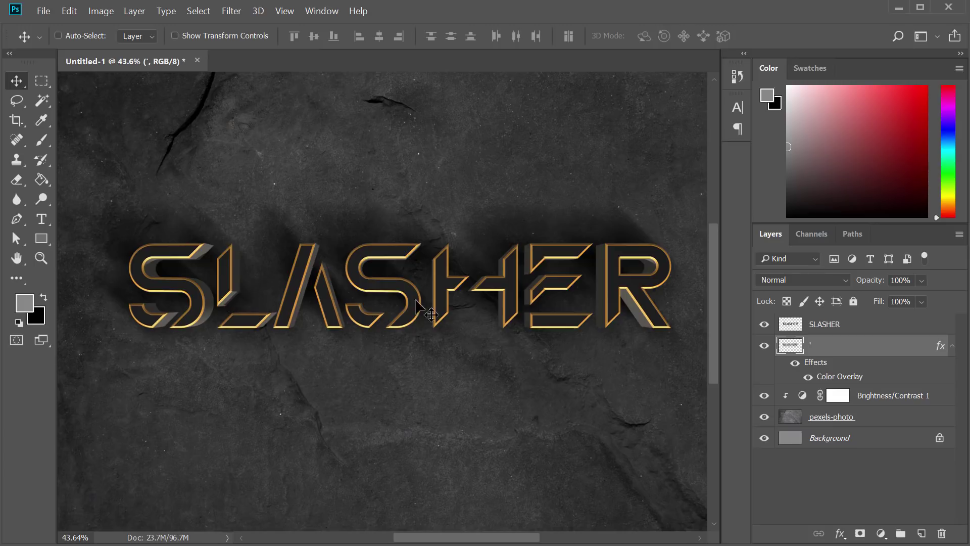
scroll(432, 311, "down", 3)
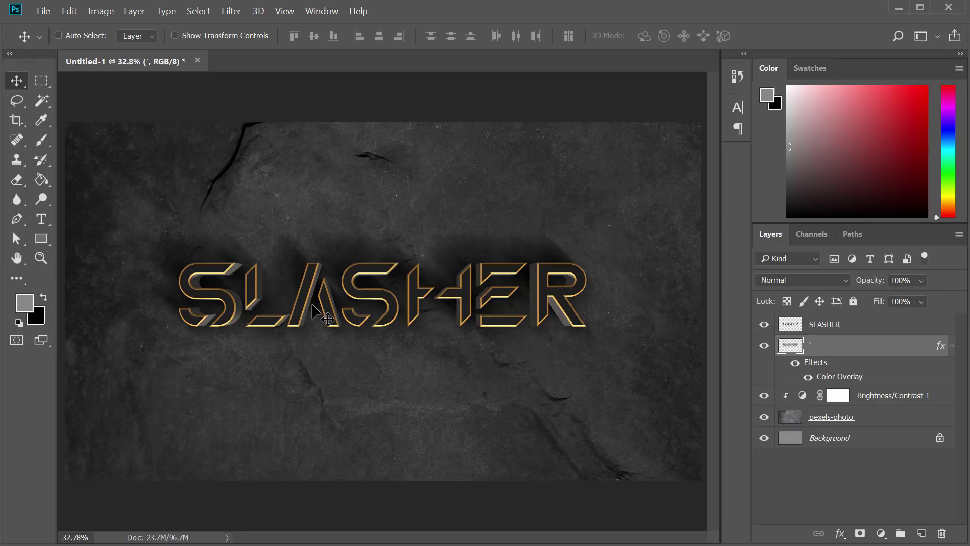
scroll(324, 314, "up", 2)
scroll(325, 311, "down", 1)
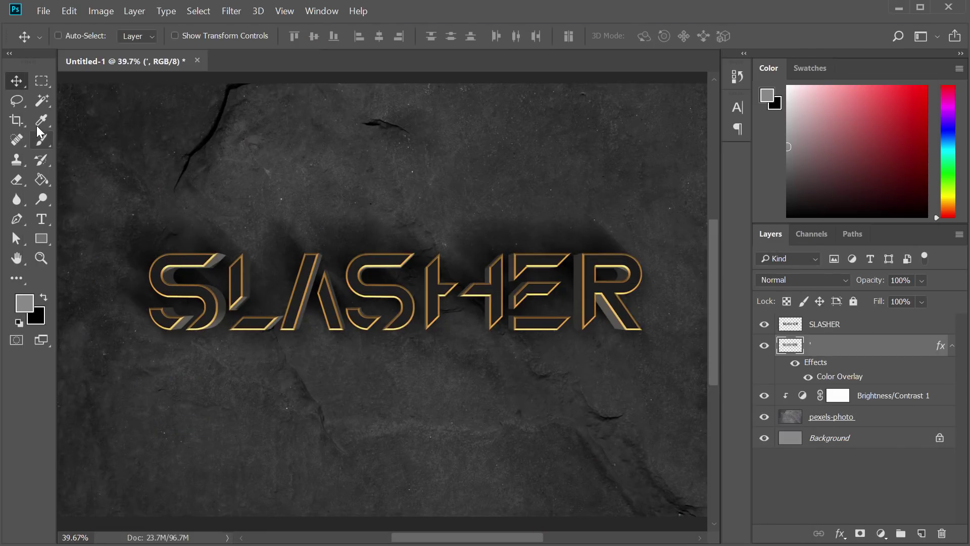
Select all dark letter faces on the SLASHER layer using the Magic Wand with tolerance 4 and Contiguous off.
left_click(41, 100)
left_click(849, 326)
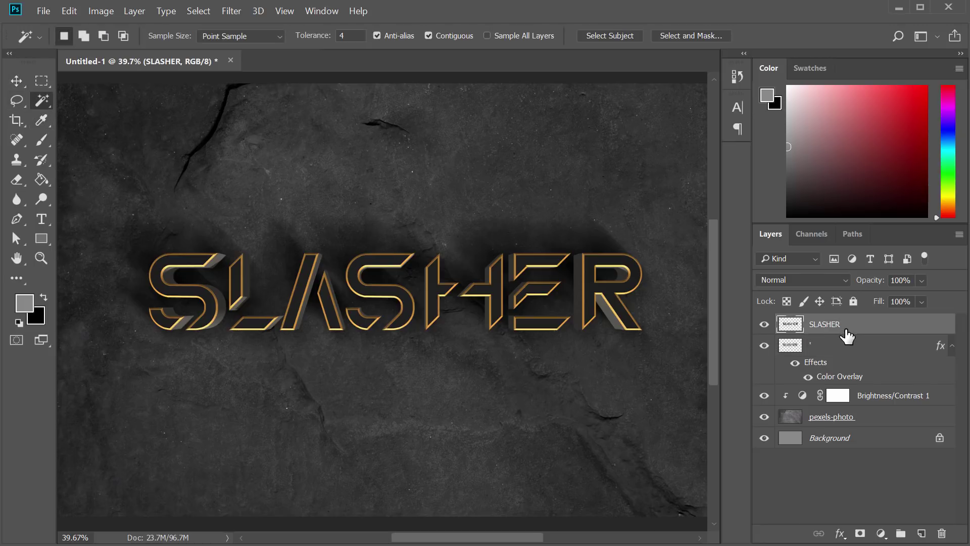
left_click(765, 325)
left_click(764, 325)
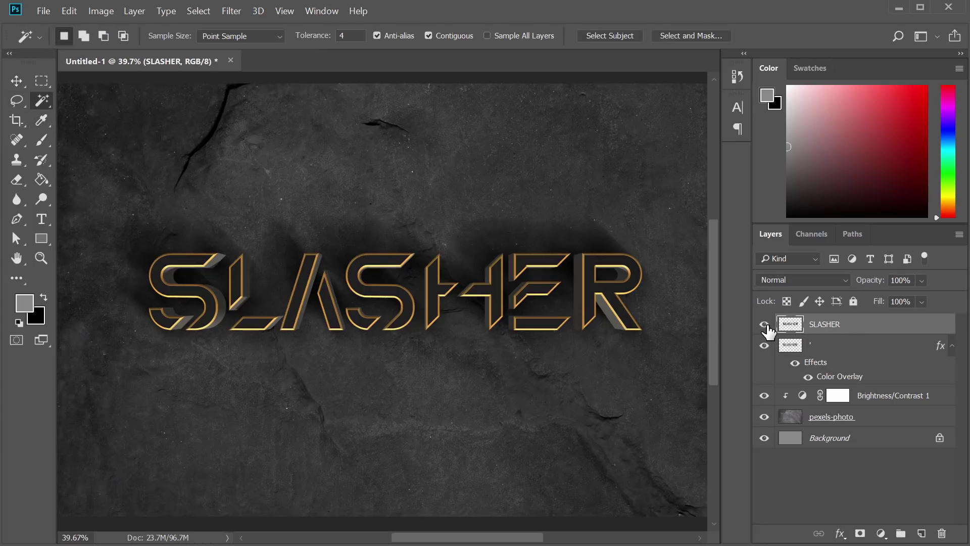
right_click(47, 101)
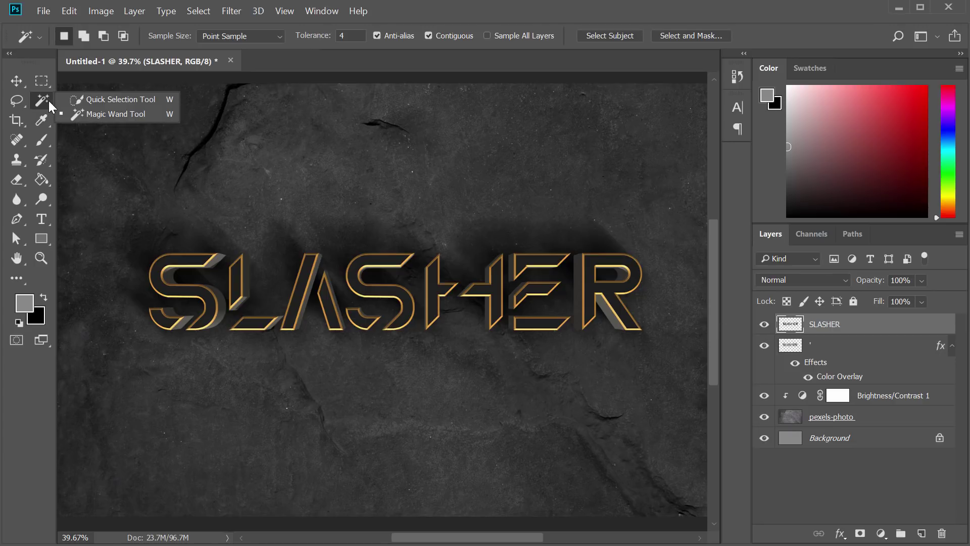
left_click(81, 116)
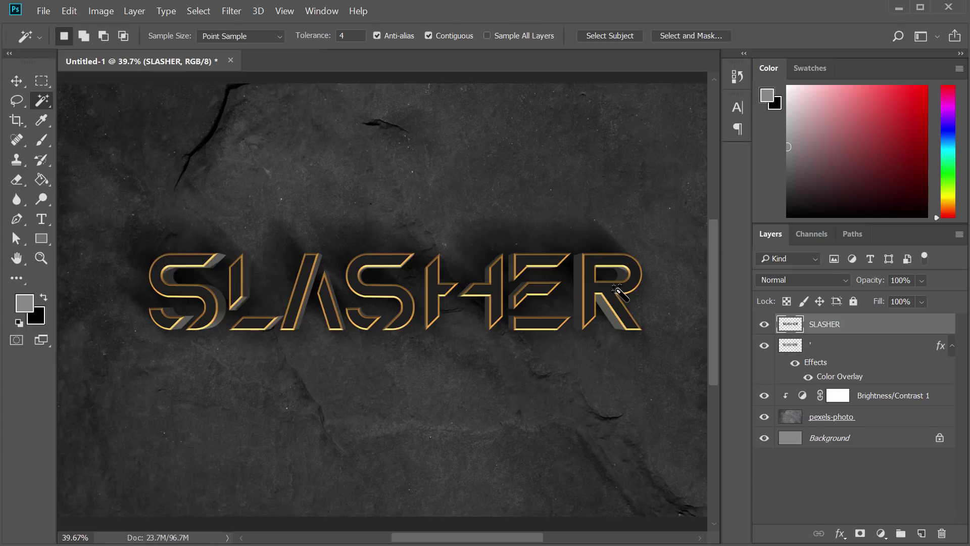
left_click(591, 286)
left_click(438, 35)
left_click(587, 278)
left_click(587, 278)
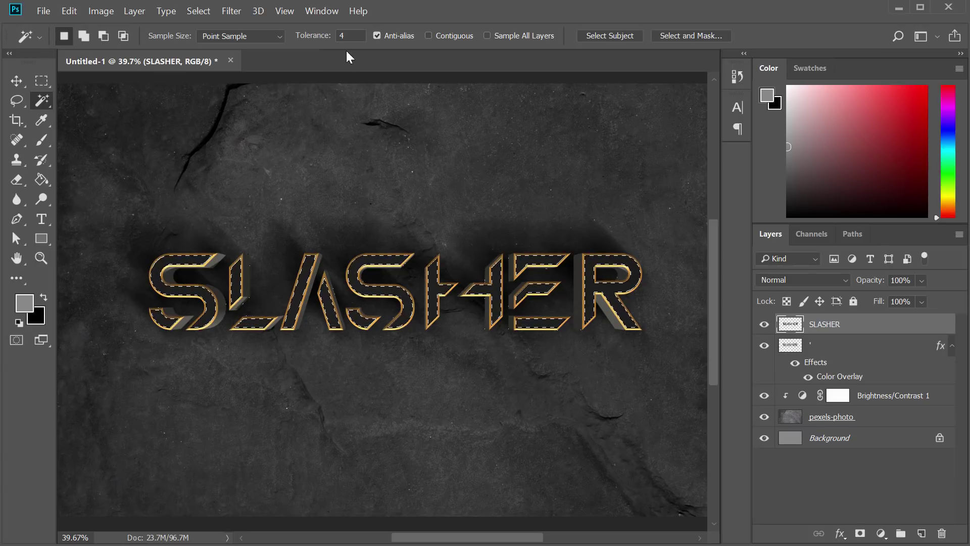
left_click_drag(356, 38, 337, 39)
left_click(353, 35)
Add a new empty layer above the SLASHER layer, keeping the letter-face selection active.
key("ctrl+shift+n")
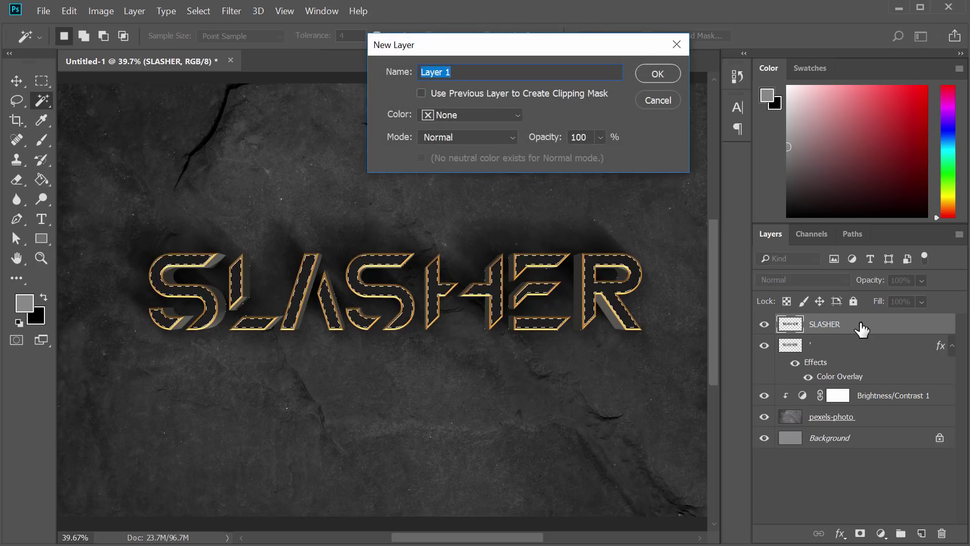
key("Return")
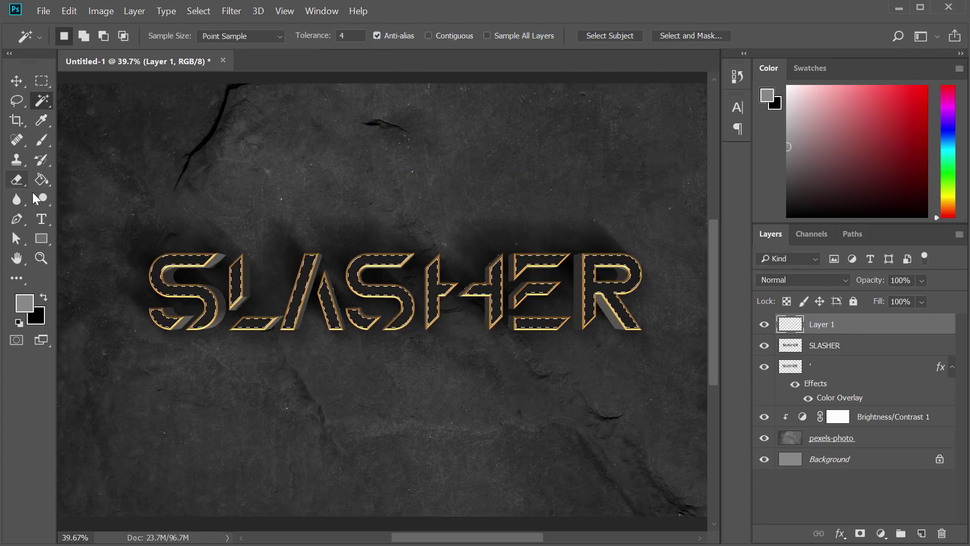
Activate the Brush tool with the 2500-pixel blood splatter tip.
left_click(43, 138)
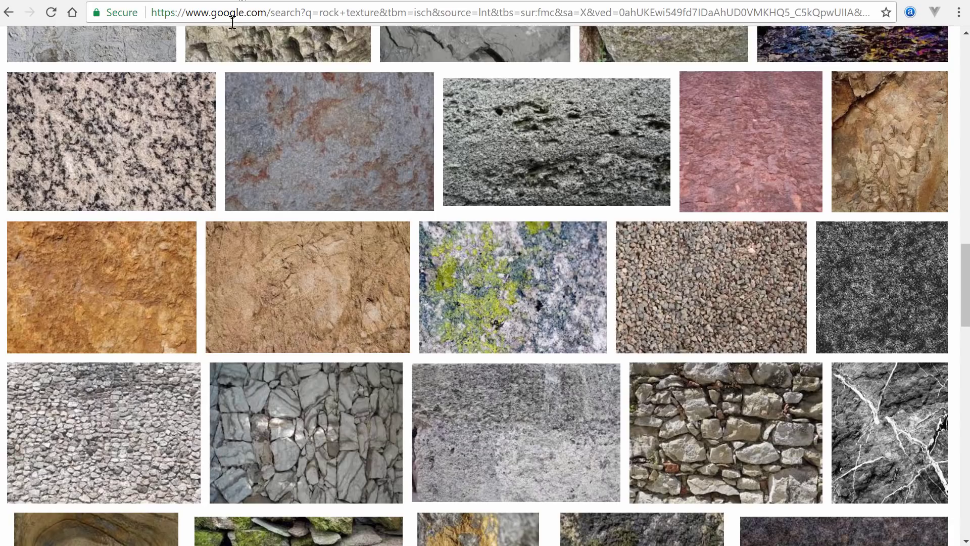
Switch to the web browser and search Google for "photoshop blood spatter brush".
left_click(177, 14)
type("b")
key("BackSpace")
key("BackSpace")
type("photoshop bloo")
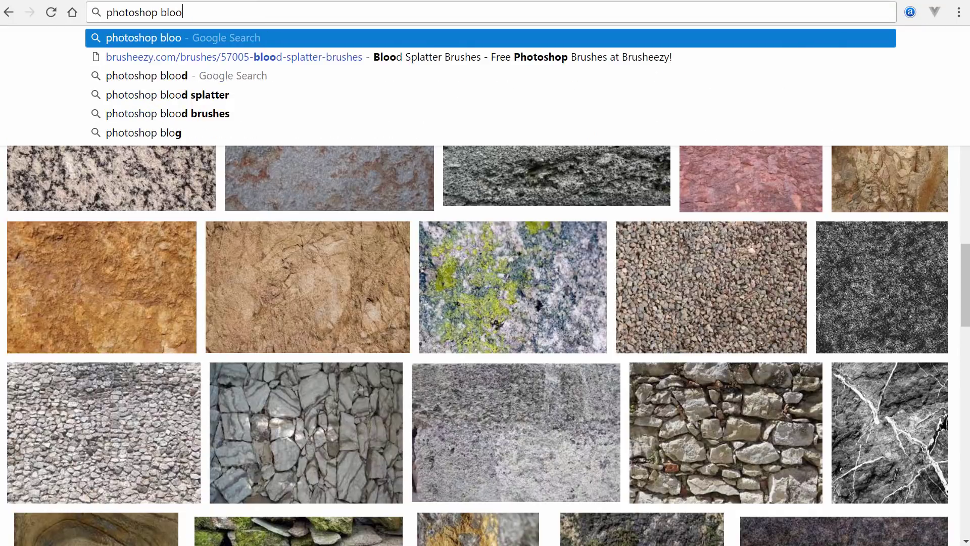
type("d spatter brush")
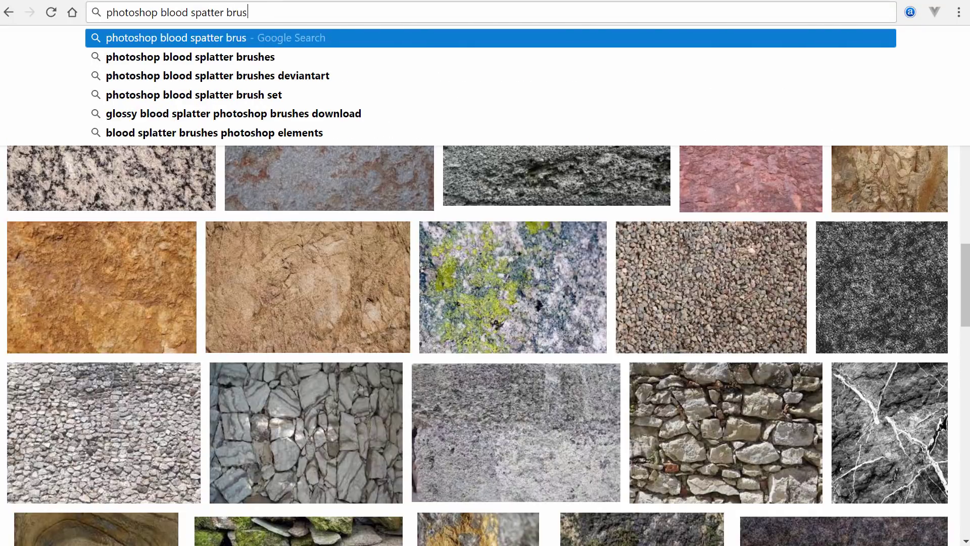
key("Return")
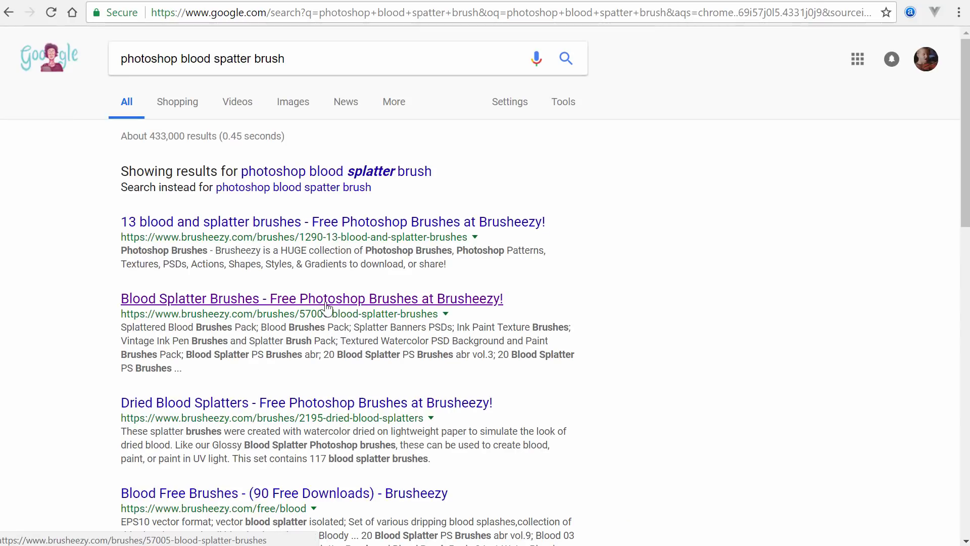
Open the Blood Splatter Brushes page on Brusheezy and look through the brush preview and related downloads.
left_click_drag(189, 314, 273, 327)
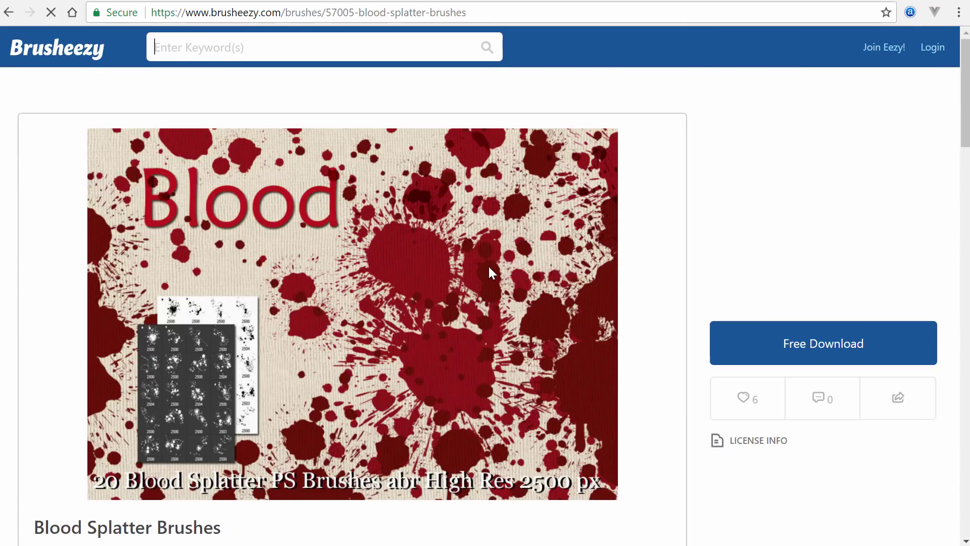
scroll(488, 265, "down", 5)
scroll(246, 273, "down", 3)
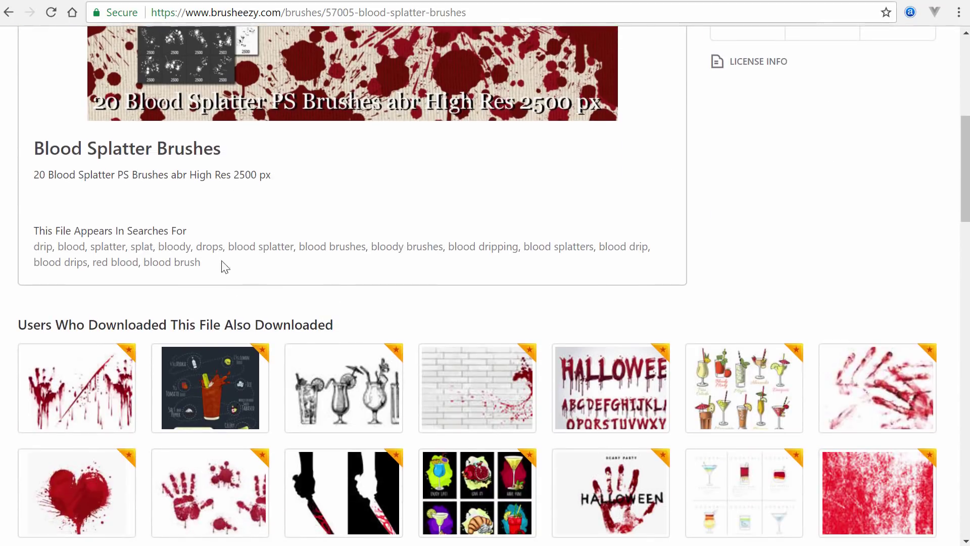
scroll(354, 262, "down", 9)
scroll(402, 272, "up", 12)
scroll(401, 267, "up", 5)
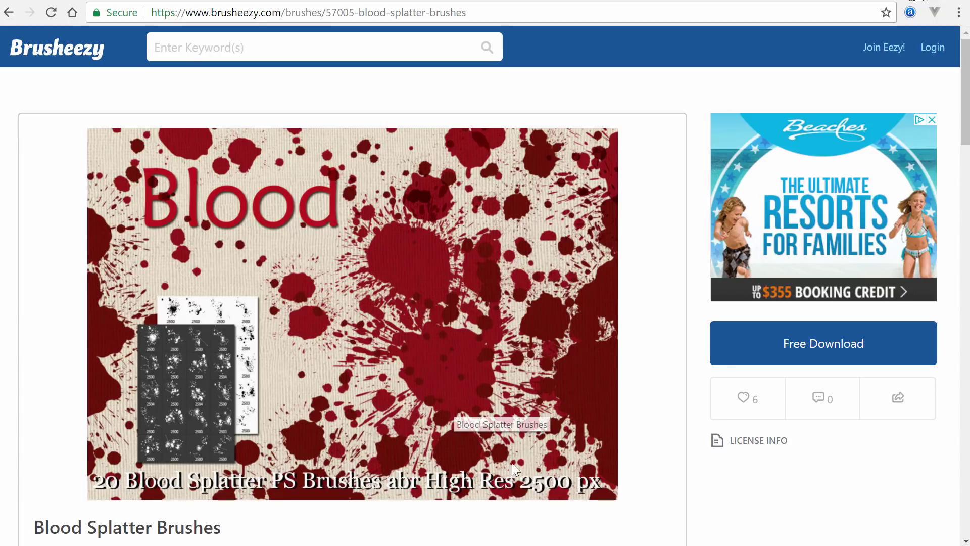
scroll(469, 375, "down", 3)
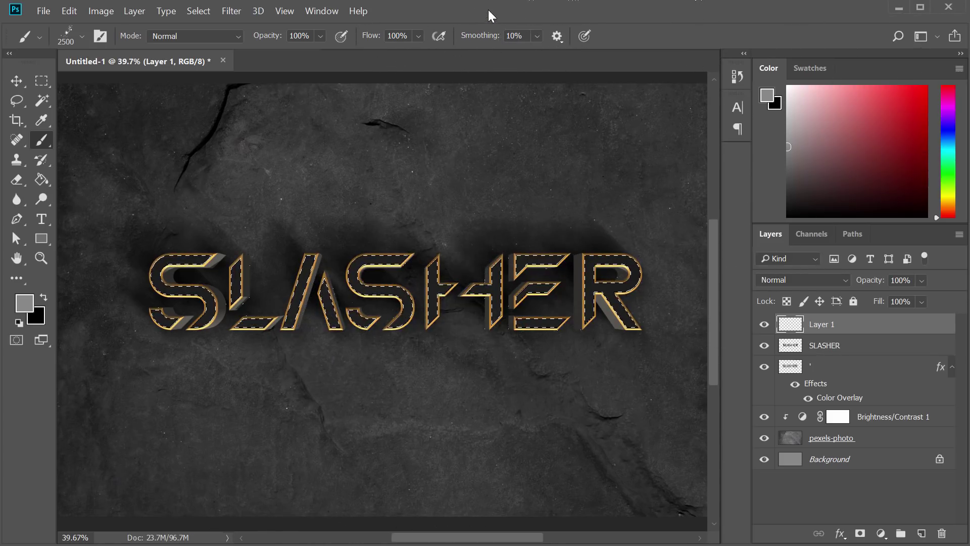
Back in Photoshop, hide the outline of the letter-face selection and set the foreground color to red, ff0000.
key("ctrl+d")
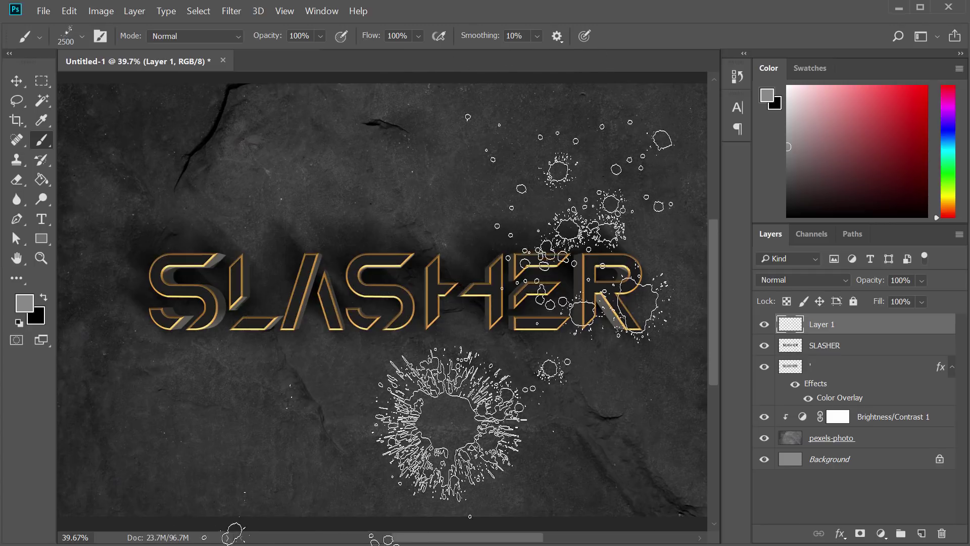
key("ctrl+z")
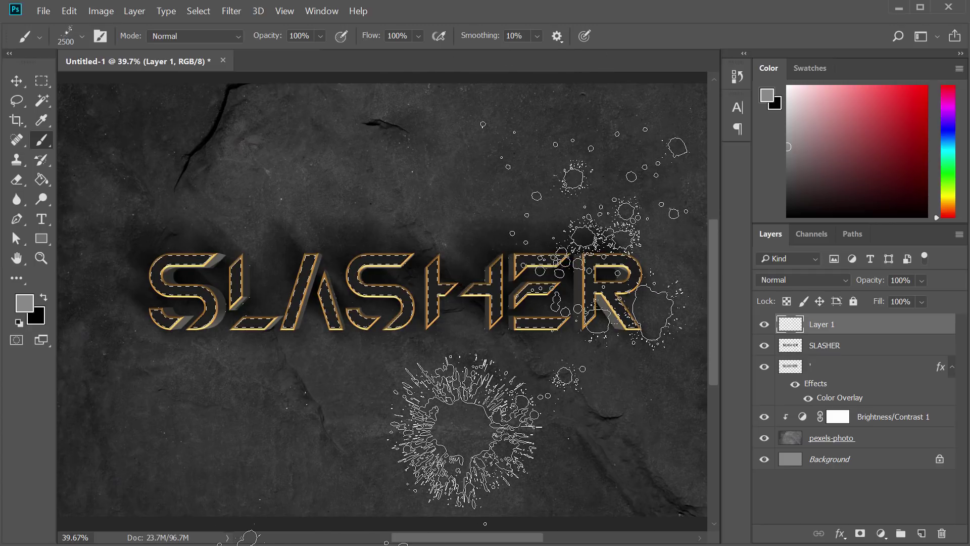
key("ctrl+d")
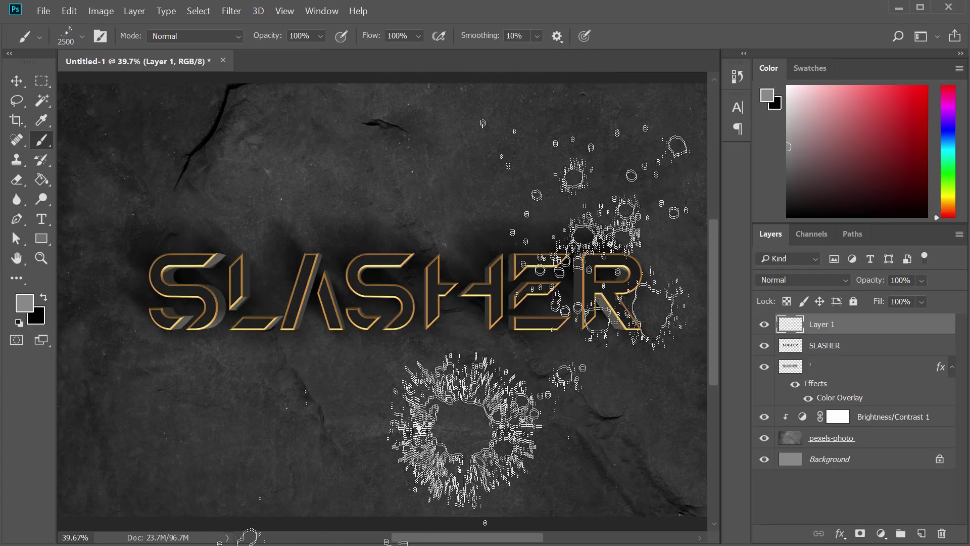
left_click(26, 303)
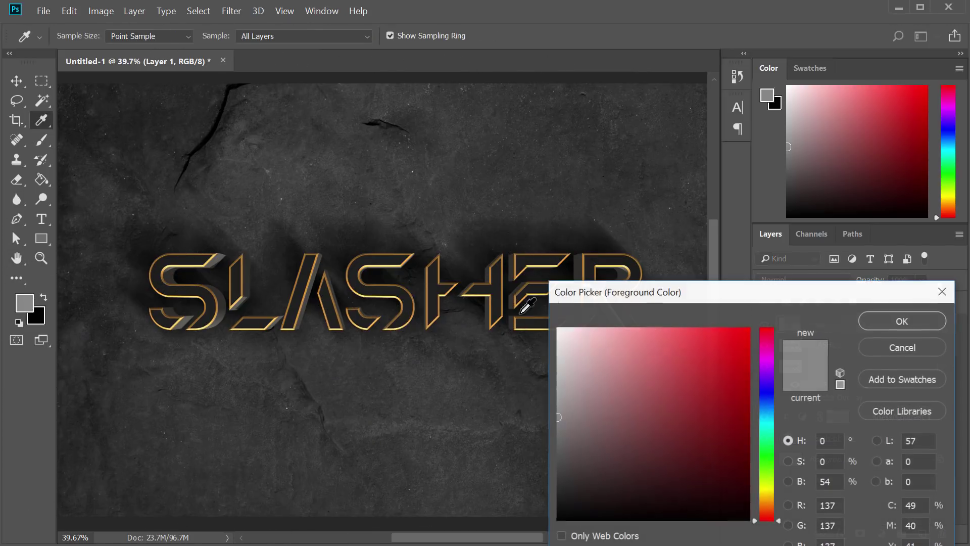
left_click_drag(628, 298, 392, 216)
type("ff0000")
left_click(664, 231)
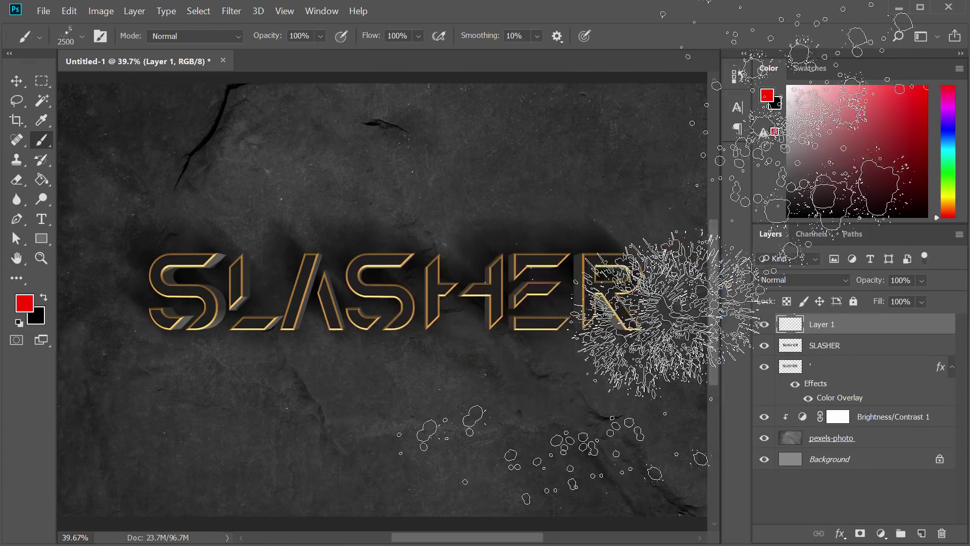
Try stamping red blood splatter over the selected letter faces in two positions, and undo each attempt.
left_click(363, 303)
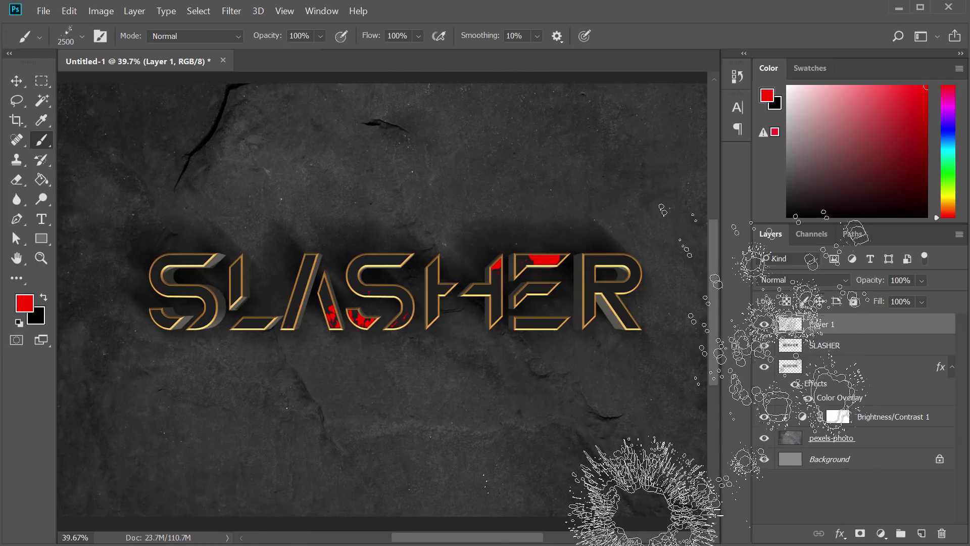
key("ctrl+z")
left_click(397, 298)
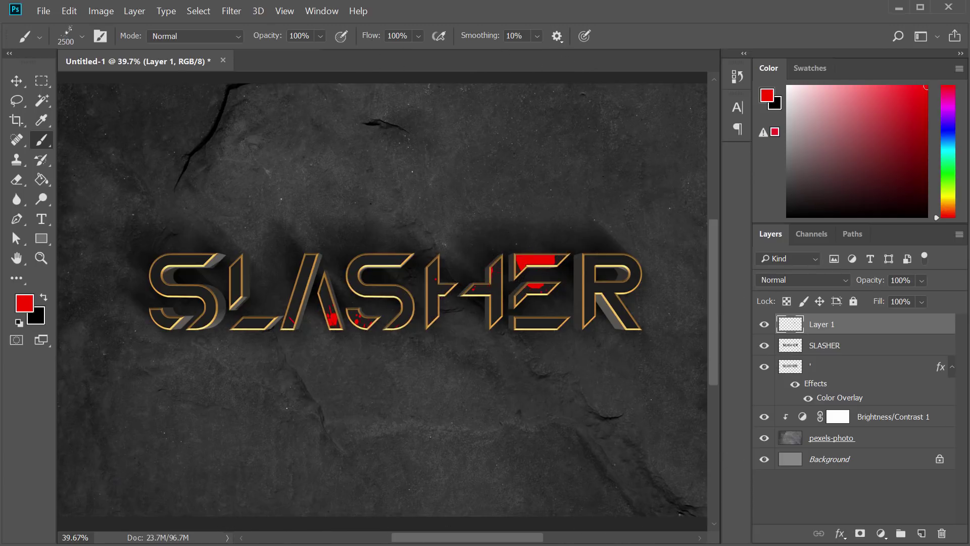
key("ctrl+z")
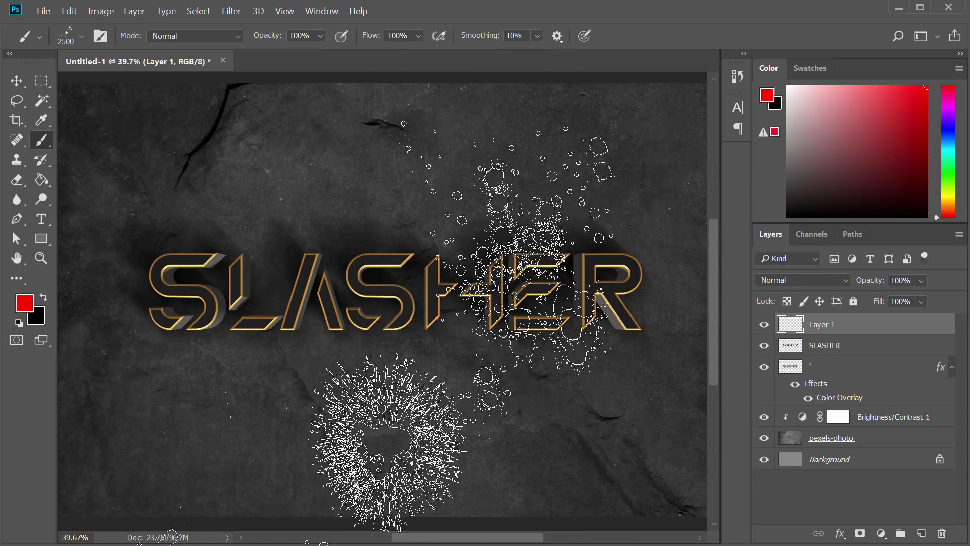
Clear the letter-face selection and delete the empty layer above the SLASHER layer.
key("ctrl+h")
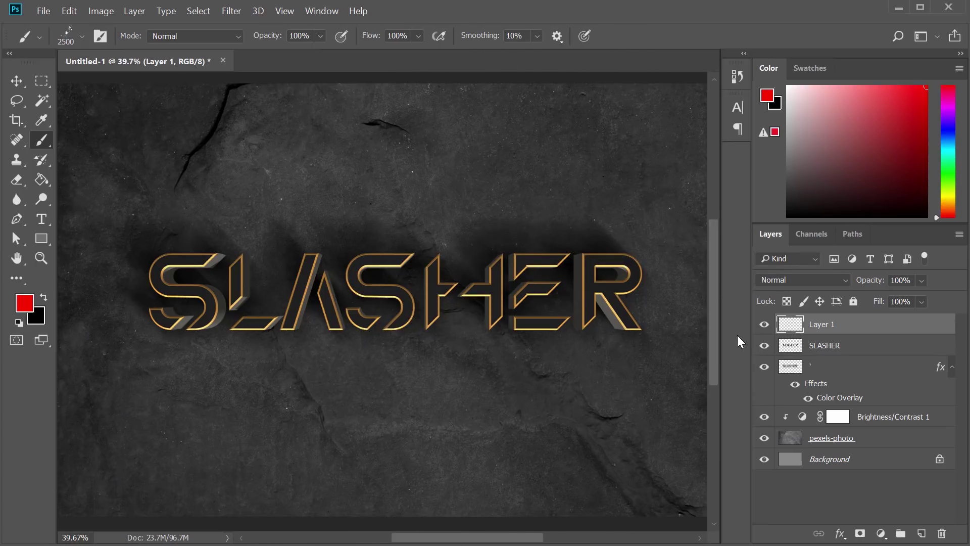
key("ctrl+d")
key("Delete")
Create a new layer clipped to the SLASHER layer and stamp one red blood splatter across the middle of the word.
key("ctrl+shift+n")
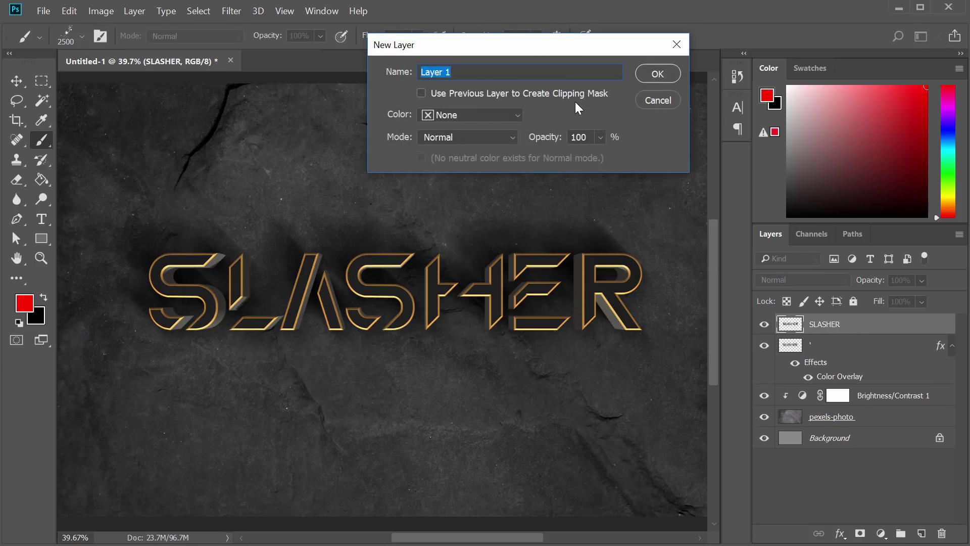
left_click(593, 96)
left_click(650, 76)
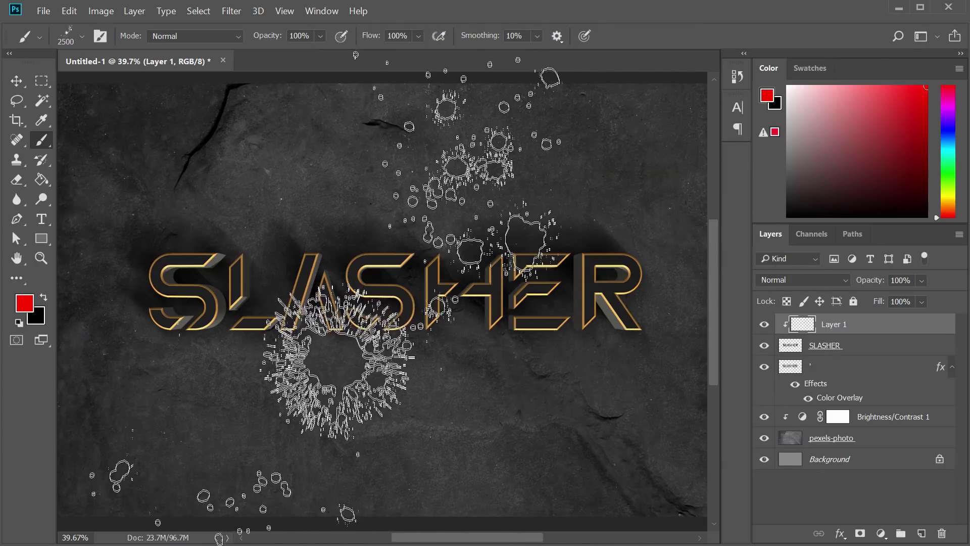
left_click(326, 298)
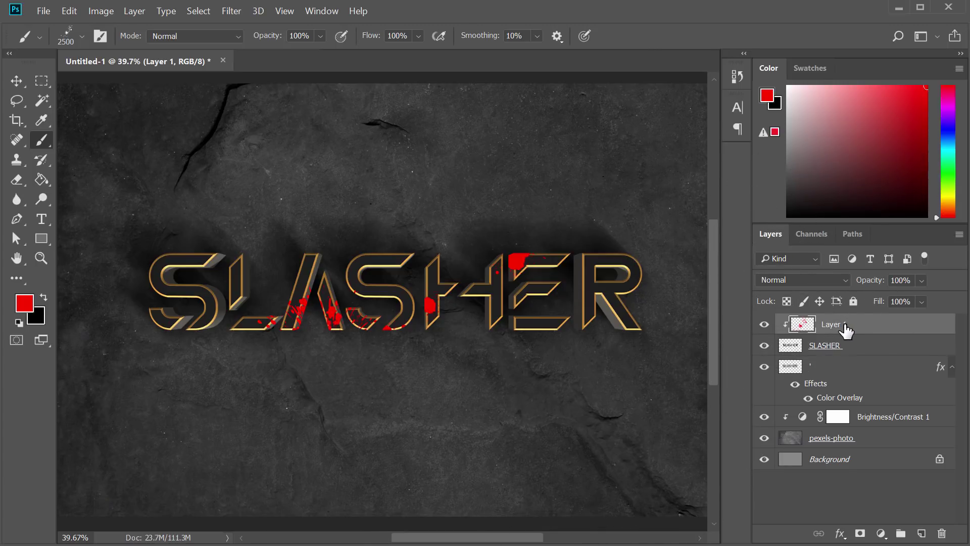
Try out blend modes on the blood splatter layer, going from Dissolve through Linear Burn and Linear Dodge to Color.
left_click(809, 281)
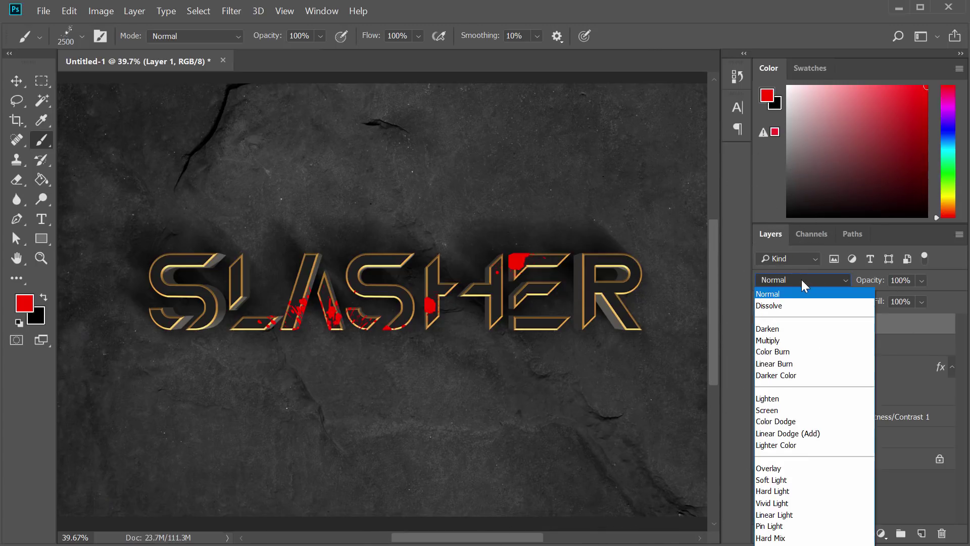
left_click(798, 280)
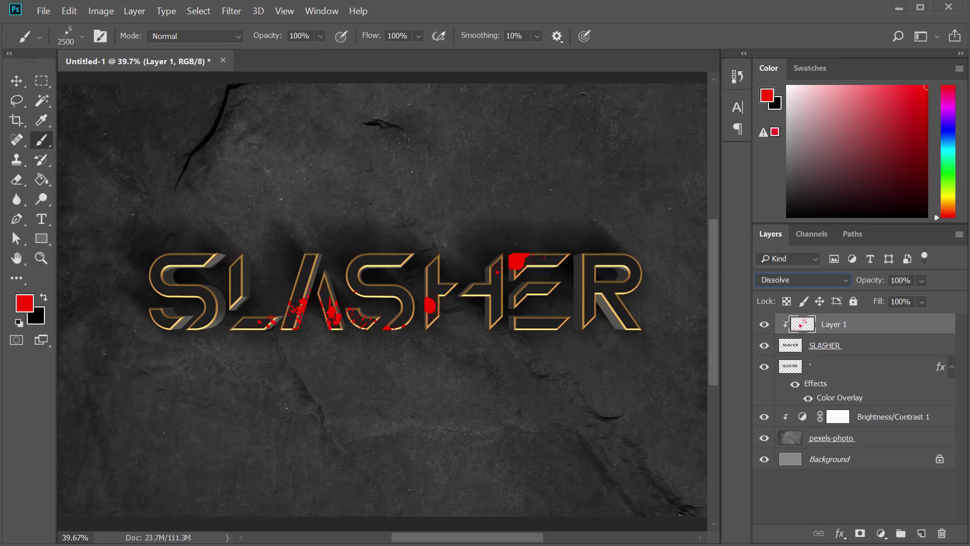
key("Down")
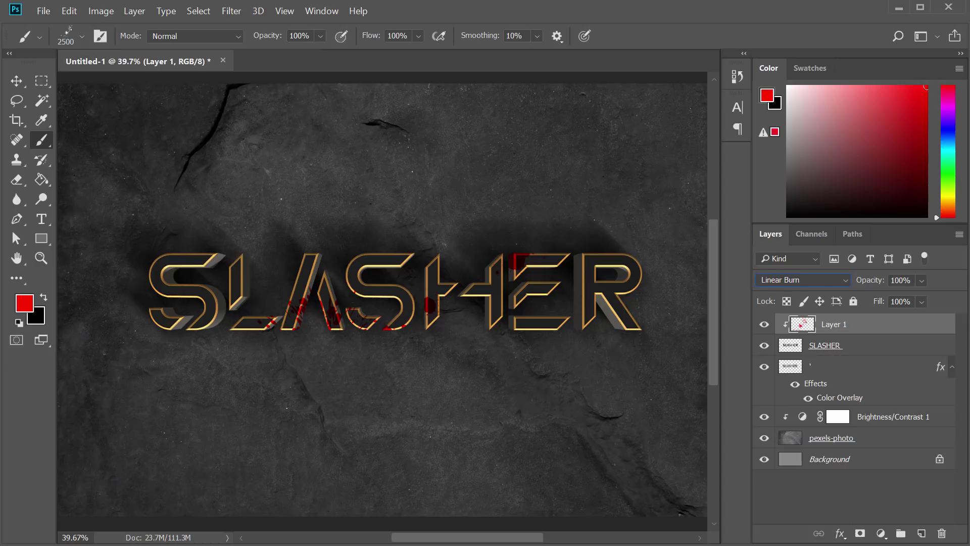
key("Down")
key("Down")
key("Down")
key("Down")
key("Down")
key("Down")
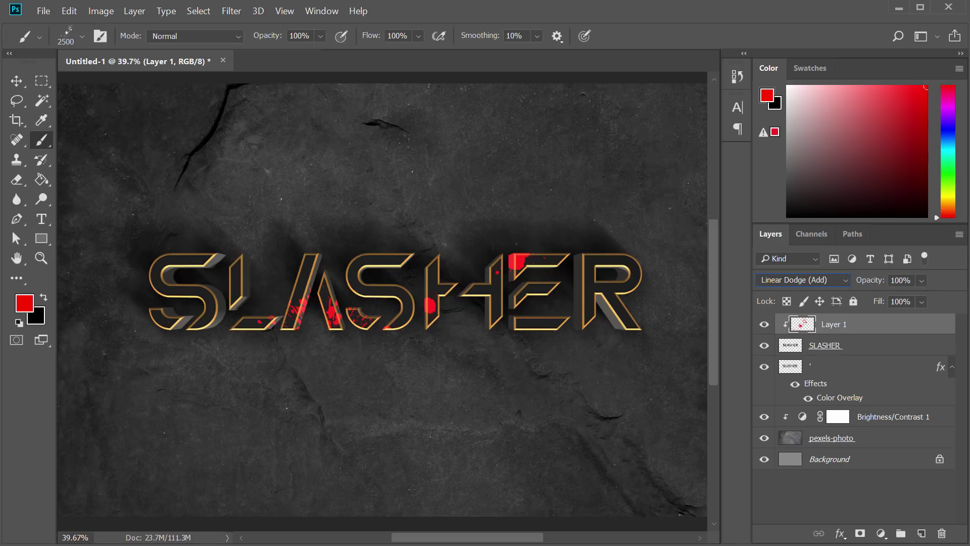
key("Down")
key("Down")
key("Down")
key("Down")
key("Down")
key("Down")
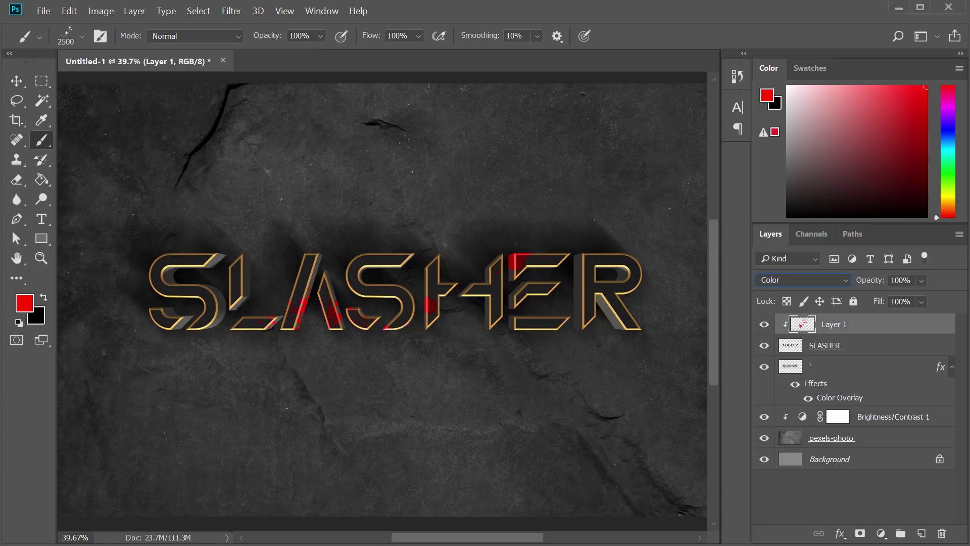
Compare further blend modes on the blood splatter layer at 100% zoom and set it to Multiply.
left_click(40, 258)
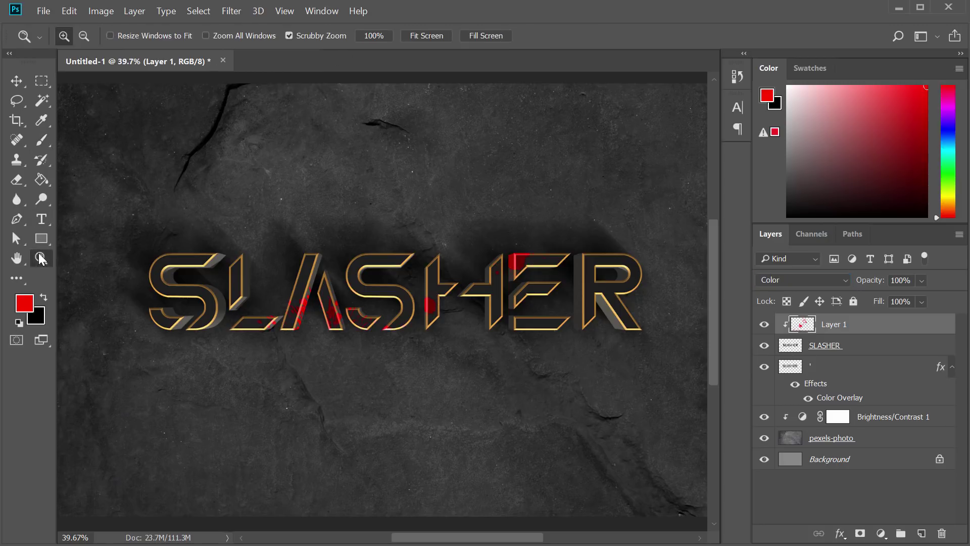
left_click(373, 314)
left_click(372, 314)
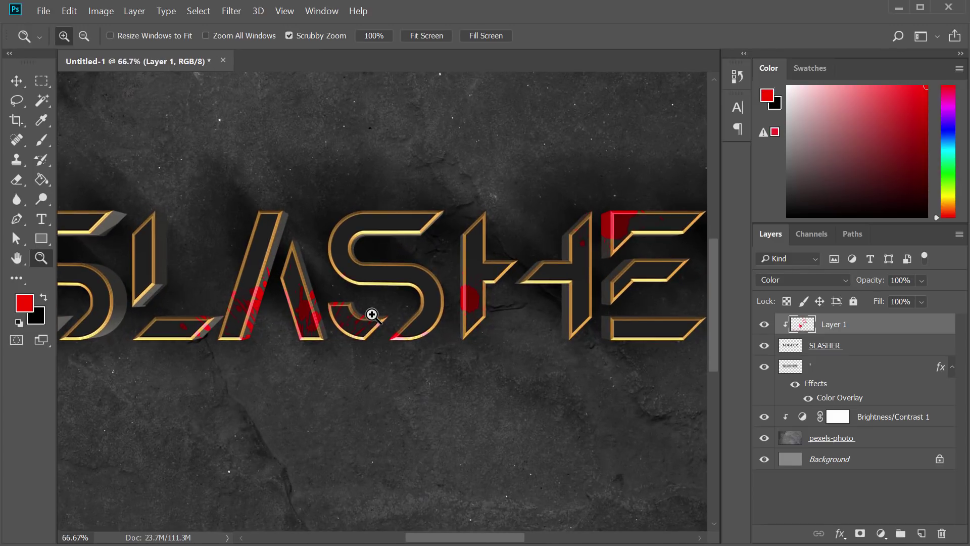
left_click(372, 314)
left_click_drag(401, 314, 493, 315)
left_click(788, 281)
left_click(796, 282)
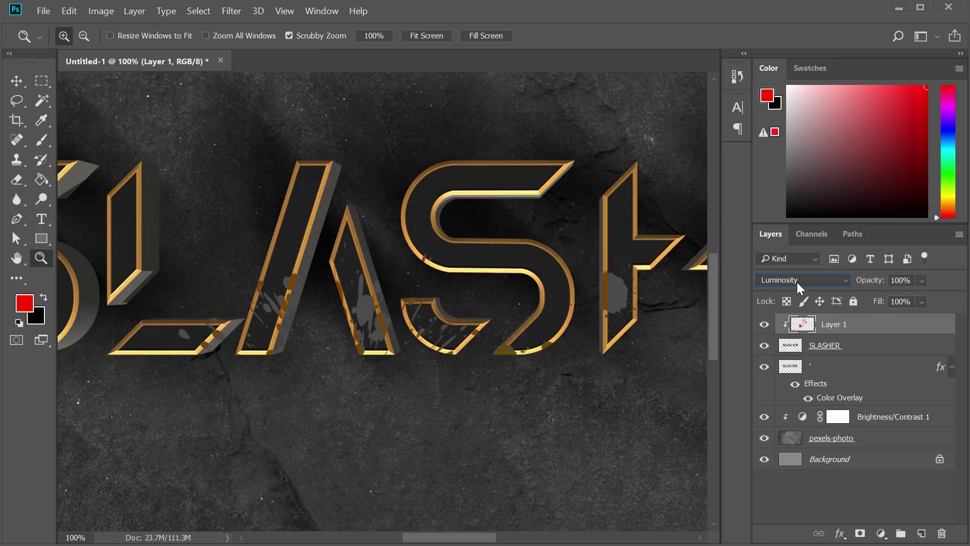
left_click(797, 282)
scroll(798, 298, "up", 5)
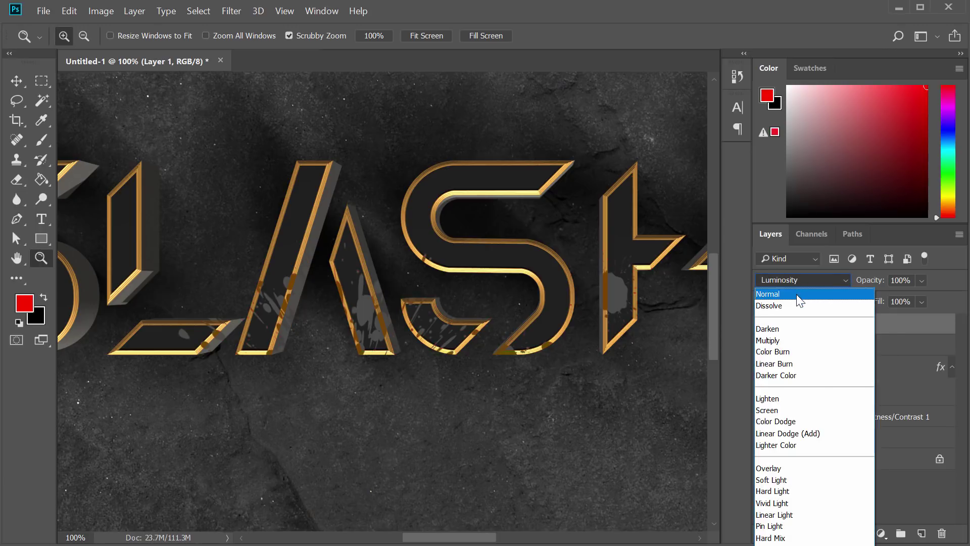
left_click(800, 301)
left_click(798, 279)
left_click(797, 278)
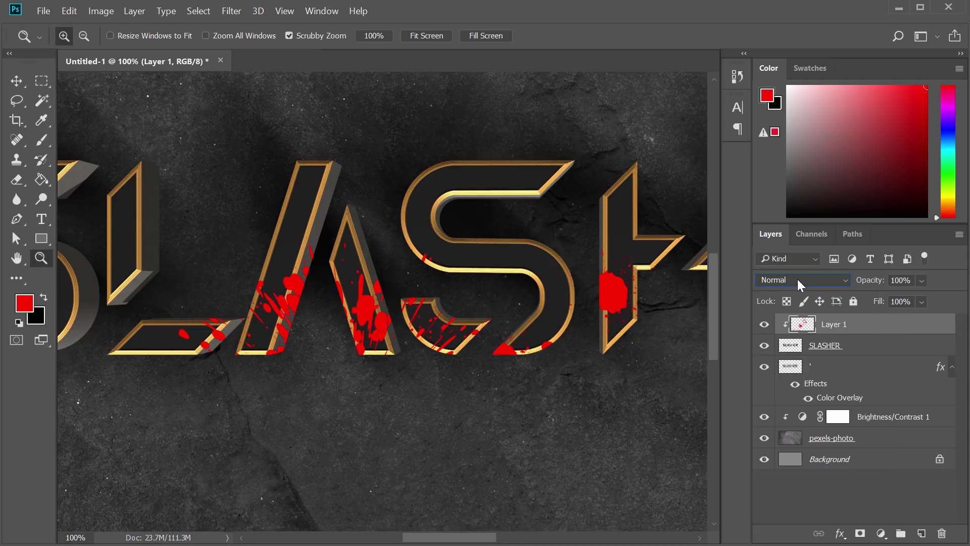
scroll(797, 279, "down", 3)
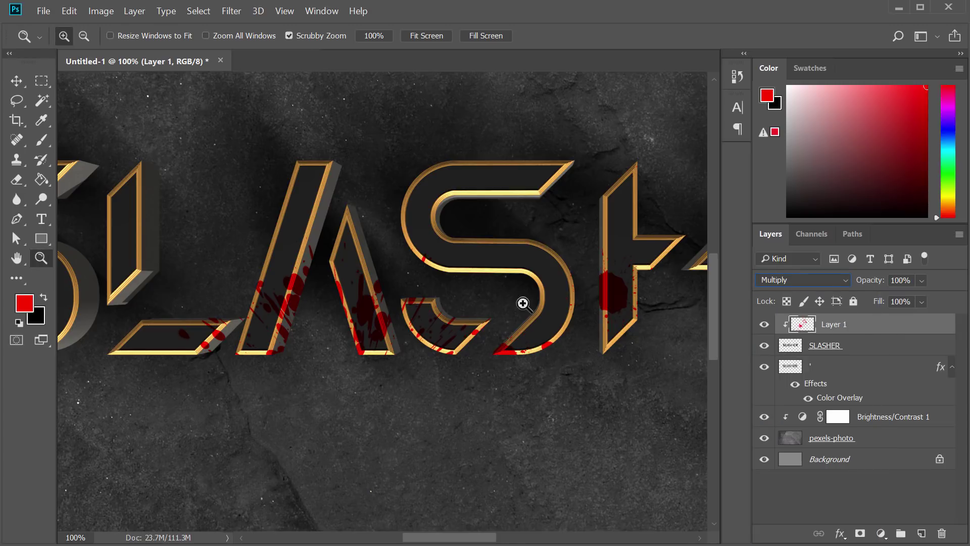
Duplicate the Multiply blood splatter layer and hide the duplicate.
right_click(851, 327)
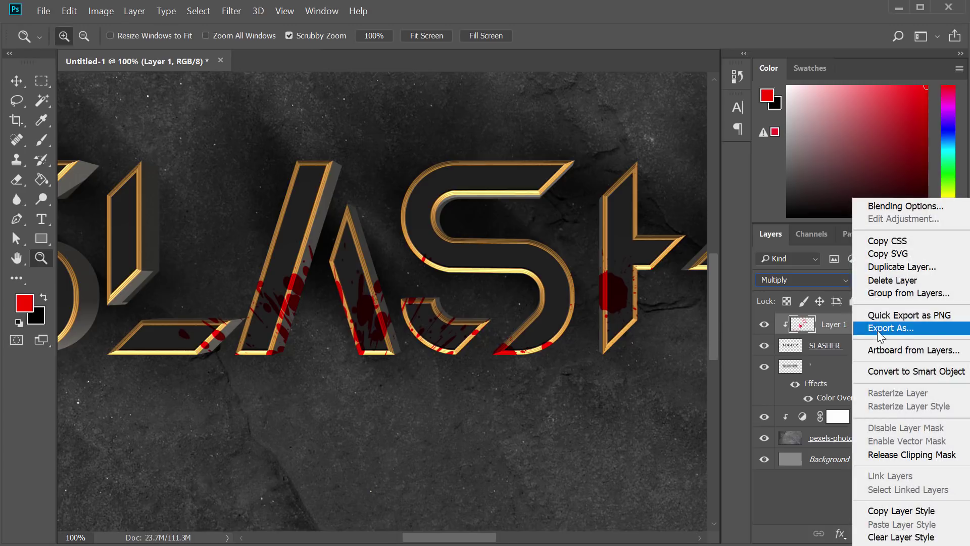
left_click(887, 268)
key("Return")
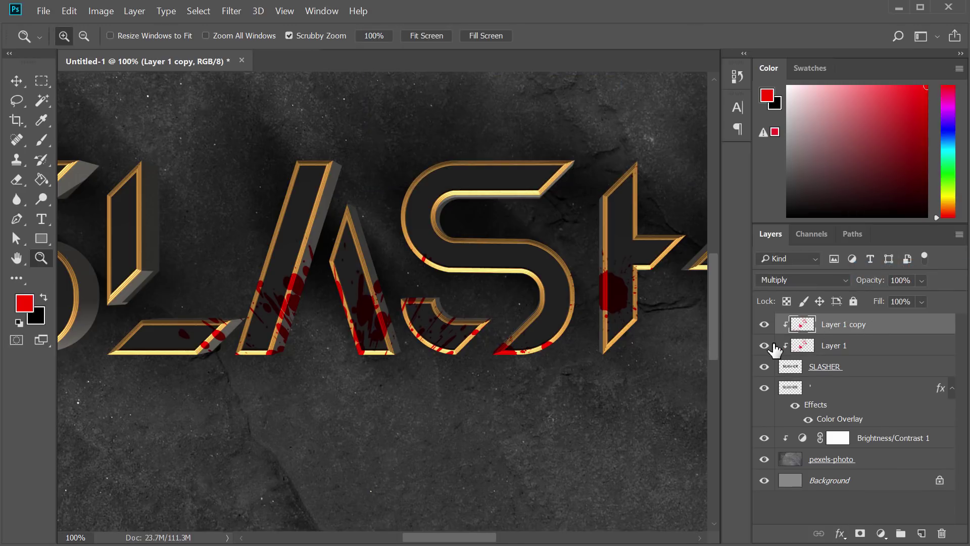
left_click(764, 325)
Compare blend modes on the original blood splatter layer and set it to Overlay.
left_click(849, 344)
left_click(809, 279)
scroll(811, 280, "down", 1)
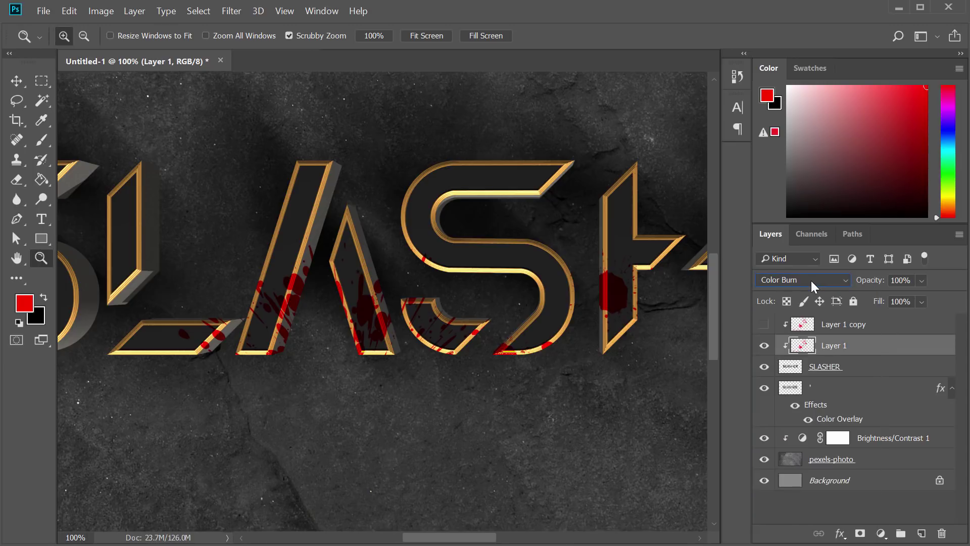
scroll(811, 280, "down", 3)
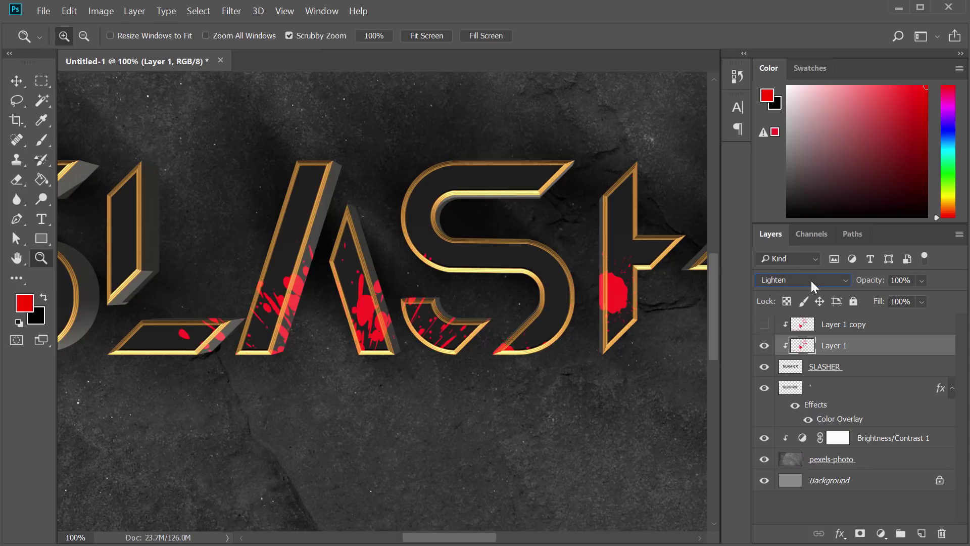
scroll(811, 280, "down", 4)
scroll(811, 281, "down", 1)
scroll(811, 280, "up", 2)
scroll(811, 281, "down", 1)
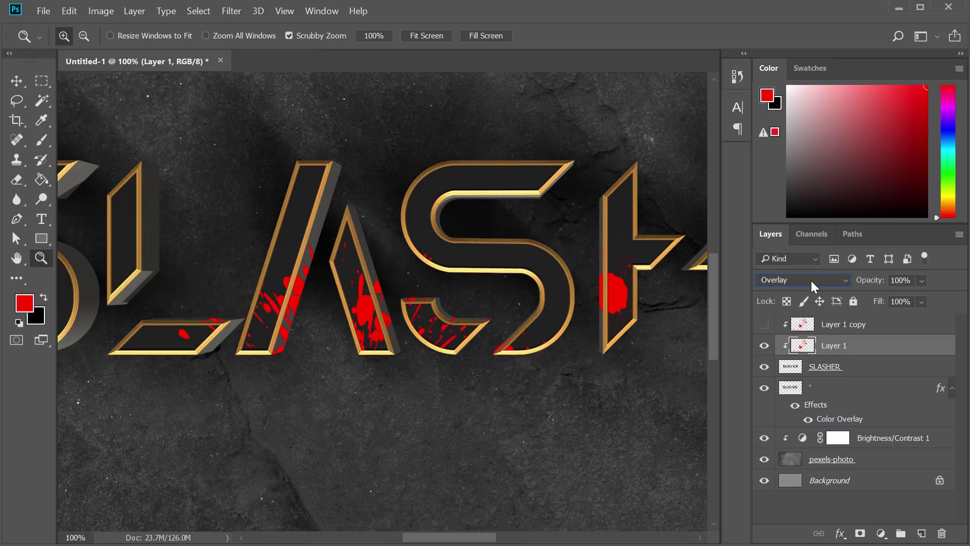
scroll(811, 281, "down", 1)
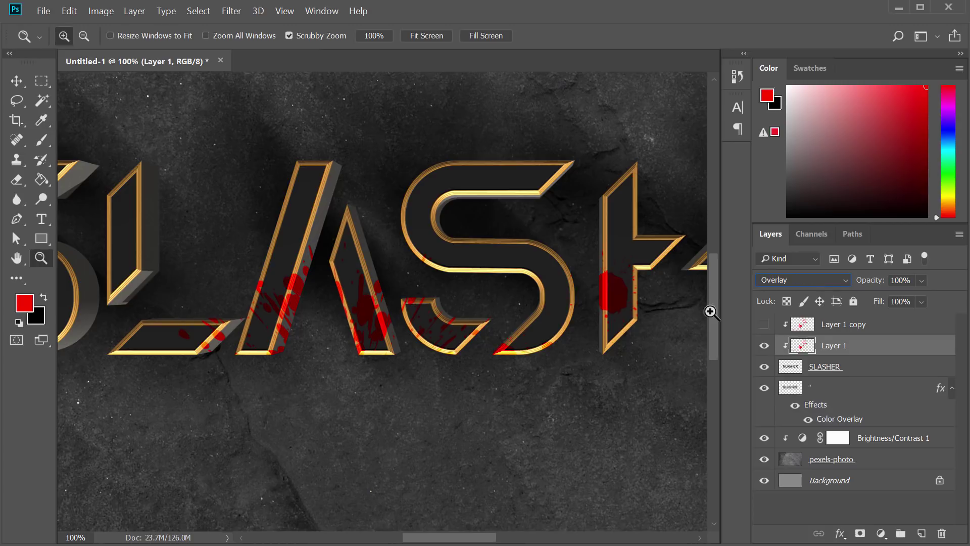
Duplicate the Overlay blood splatter layer and lower the duplicate's opacity to 45%.
right_click(862, 346)
left_click(893, 267)
key("Return")
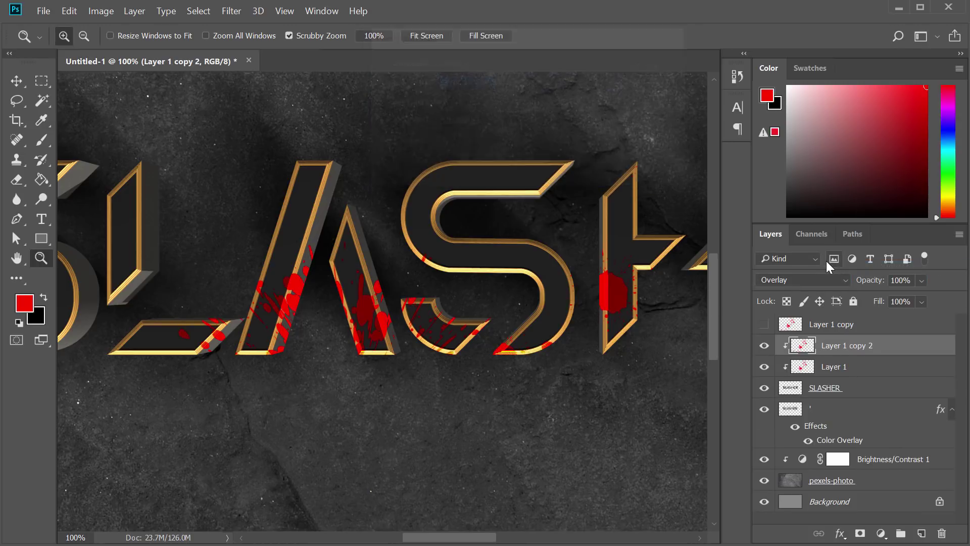
left_click_drag(915, 296, 914, 296)
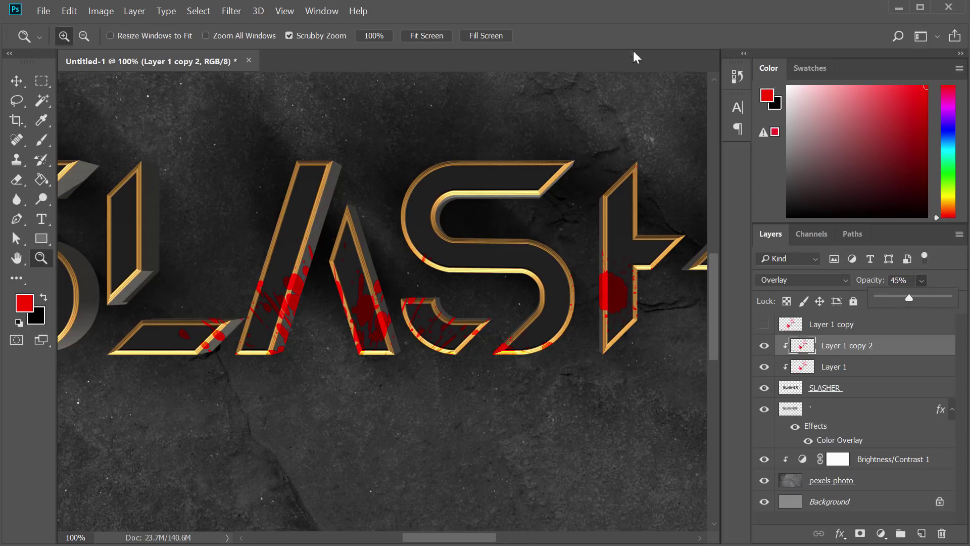
Erase blood beside the A on the 45% splatter copy with a 67 px Eraser, and reduce the Eraser's opacity to 46%.
left_click(15, 82)
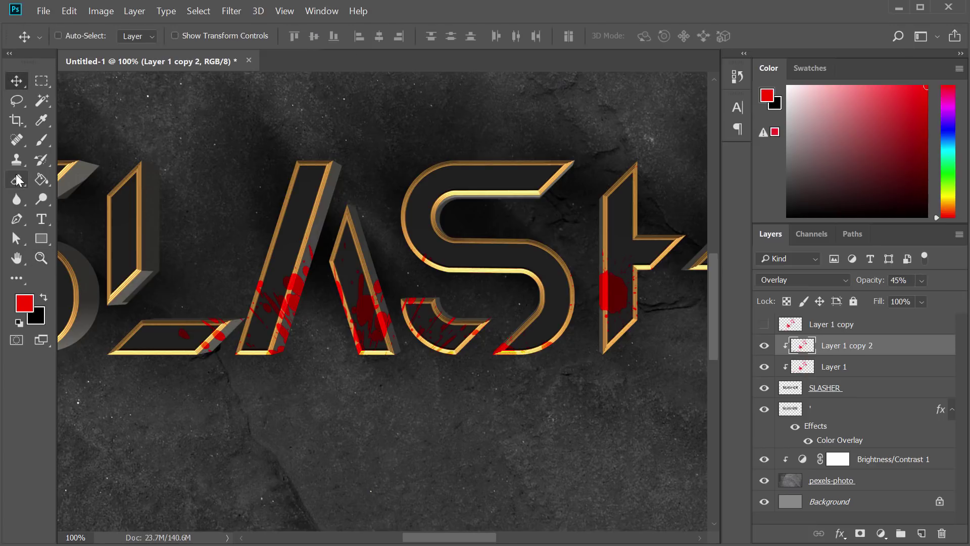
left_click(18, 177)
left_click(765, 368)
left_click(768, 353)
left_click(764, 346)
left_click(768, 367)
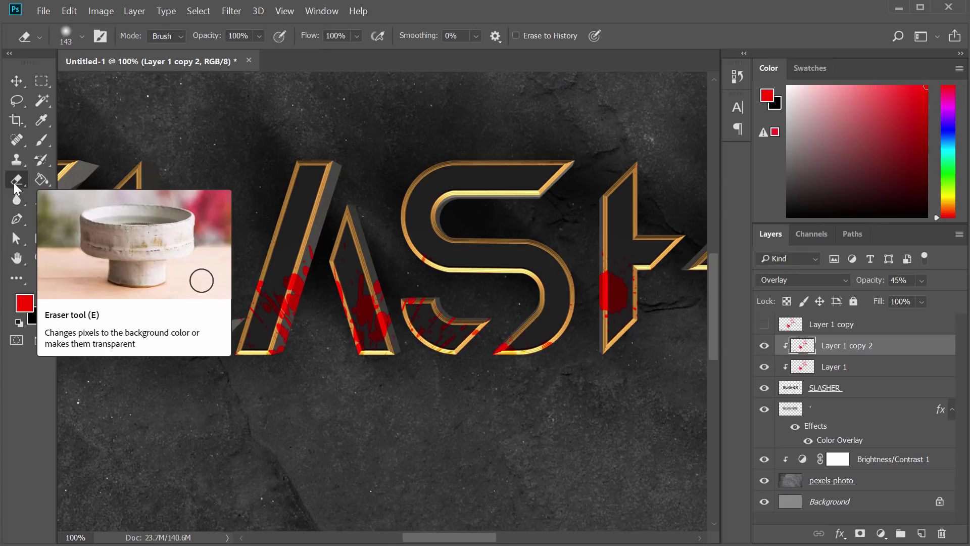
left_click(82, 35)
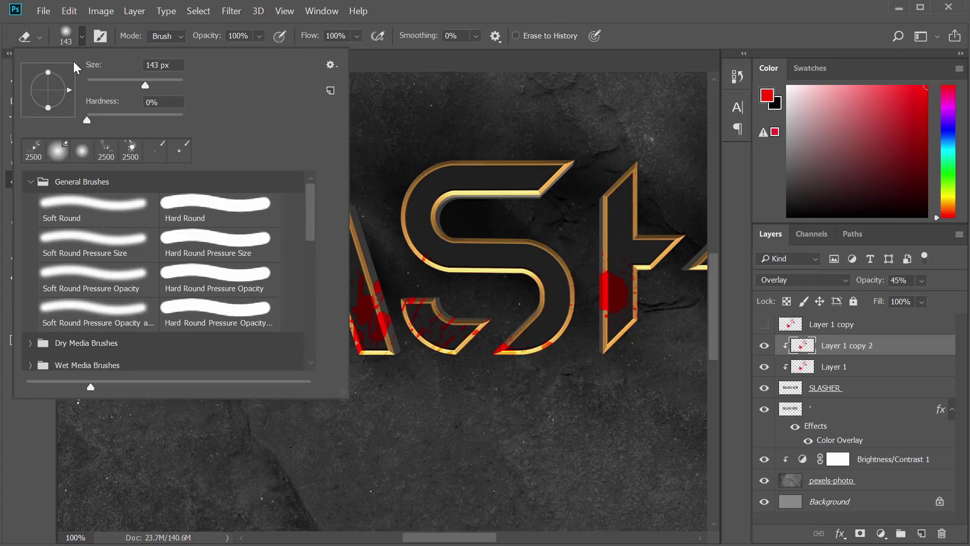
key("Return")
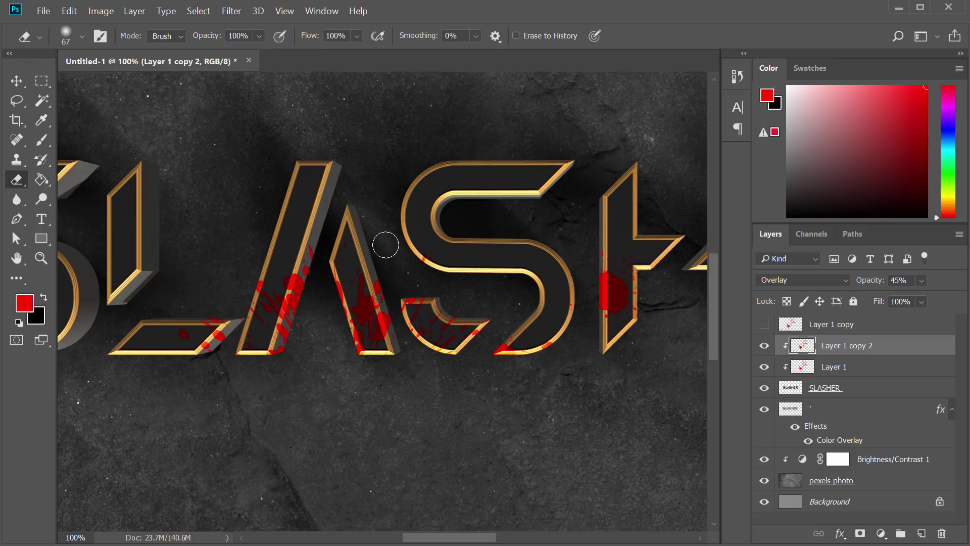
left_click(317, 281)
left_click(259, 36)
left_click(248, 53)
Hide the original blood splatter layer to inspect the faint copy across the word, and delete the original.
left_click(769, 363)
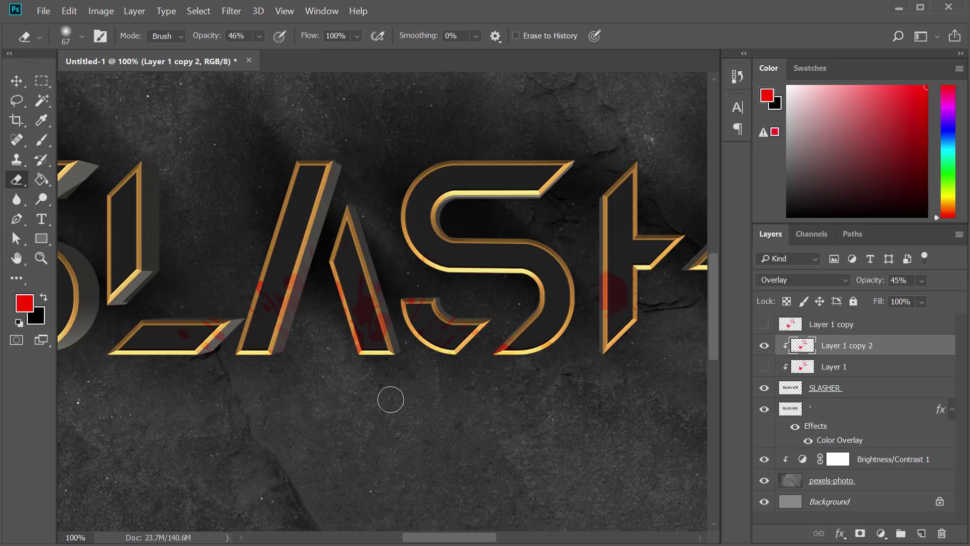
left_click_drag(473, 540, 522, 540)
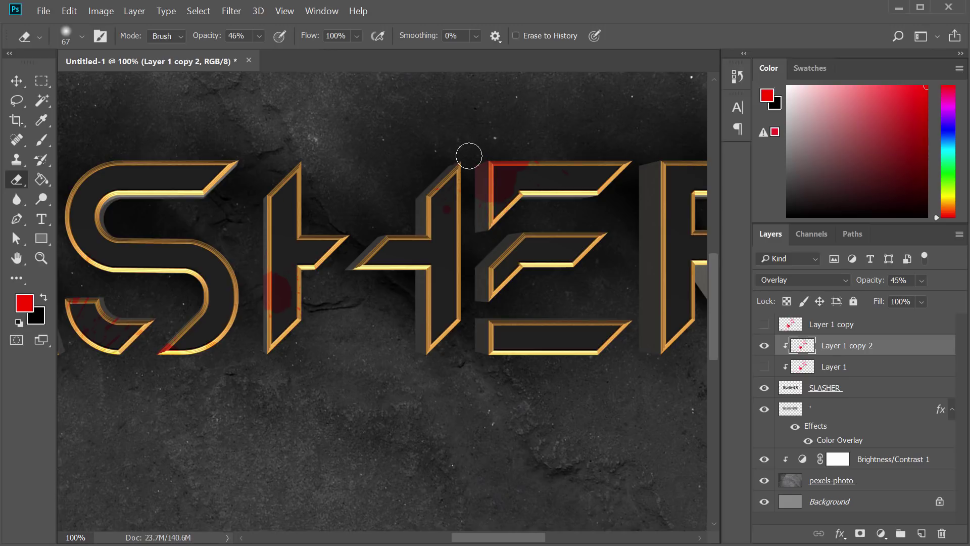
mouse_move(449, 540)
left_mouse_down()
mouse_move(470, 540)
mouse_move(435, 538)
mouse_move(423, 511)
left_mouse_up()
scroll(448, 414, "down", 1, "alt")
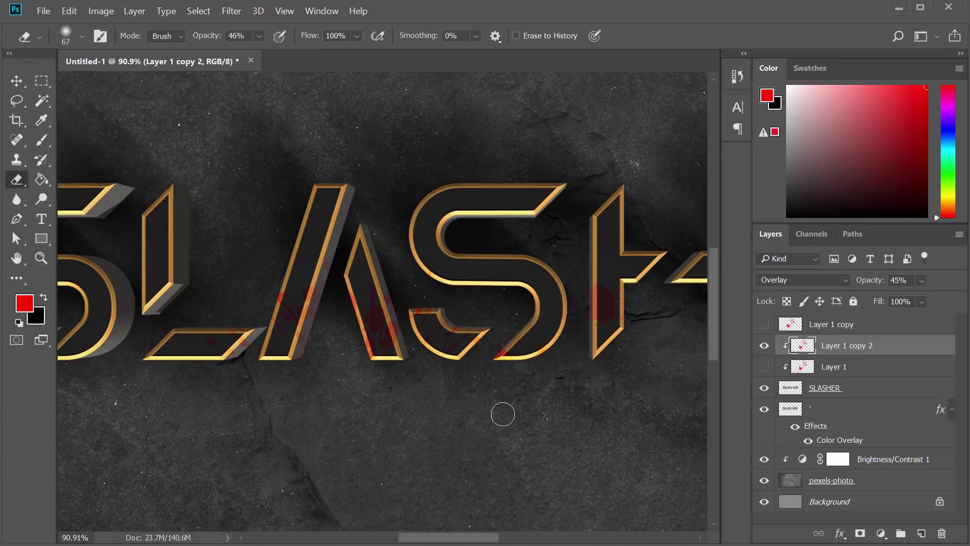
left_click(860, 367)
key("Delete")
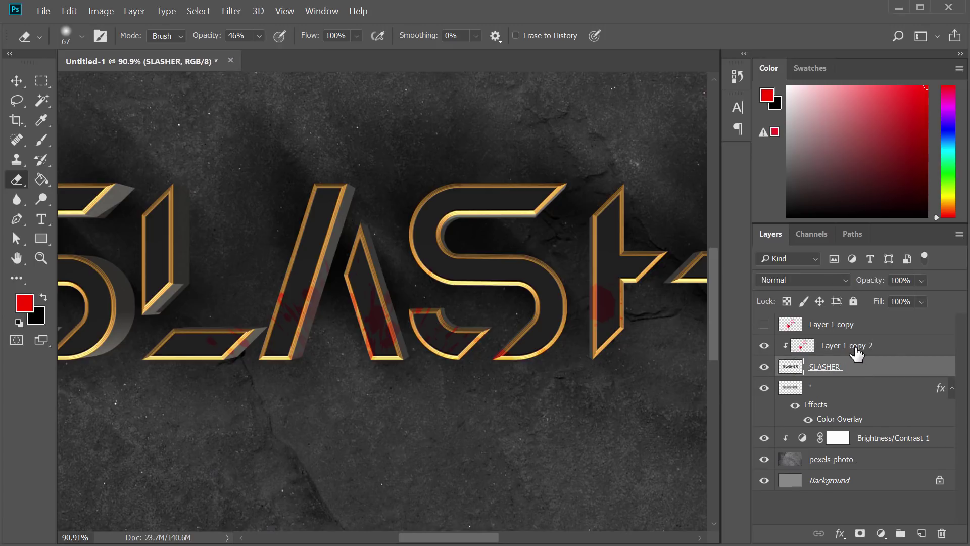
Duplicate the 45% blood splatter layer and raise the lower splatter layer's opacity to 100%.
right_click(860, 346)
left_click(893, 268)
key("Return")
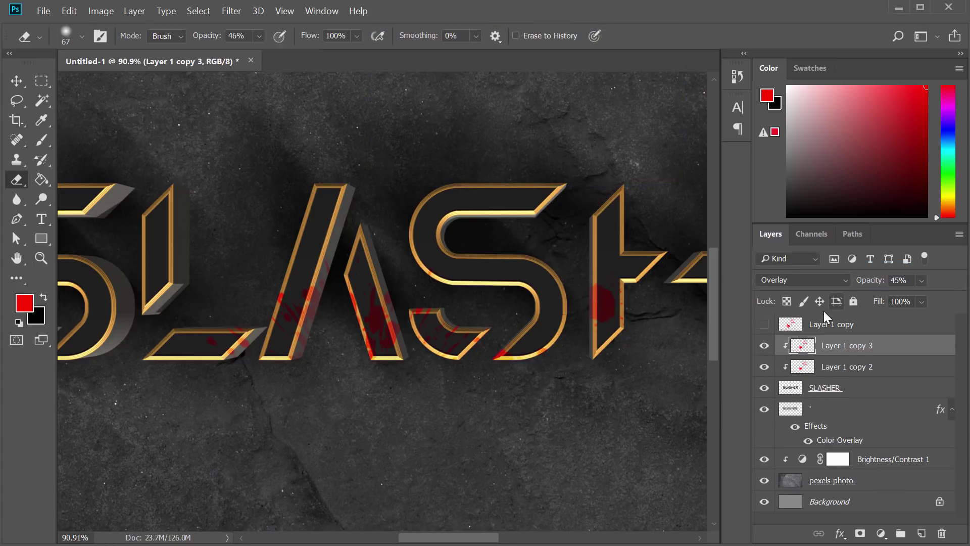
left_click(880, 367)
left_click(921, 280)
left_click_drag(916, 298, 957, 298)
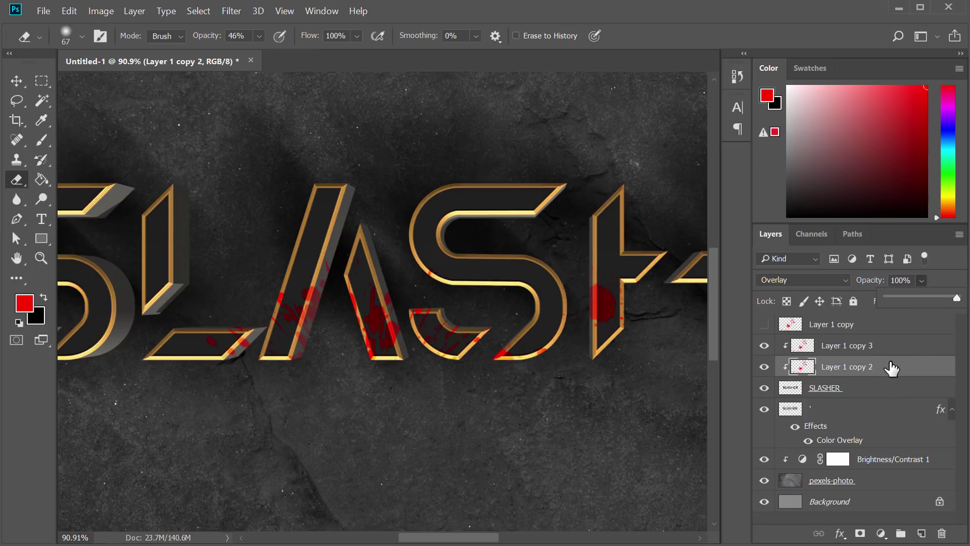
left_click(865, 367)
Merge the SLASHER layer with its two clipped blood splatter layers and check the merged layer by toggling its visibility.
key("v")
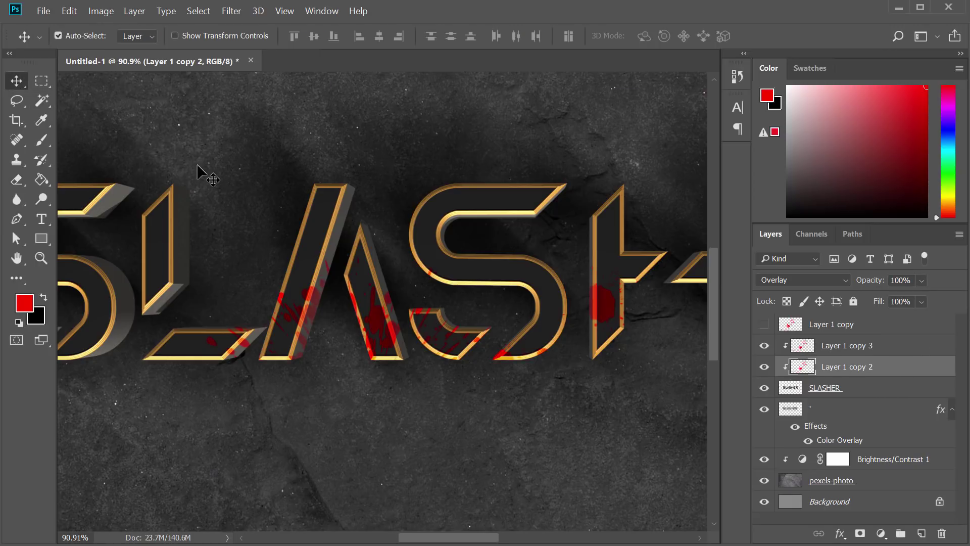
scroll(217, 179, "up", 1)
scroll(325, 231, "down", 3)
scroll(331, 235, "down", 1)
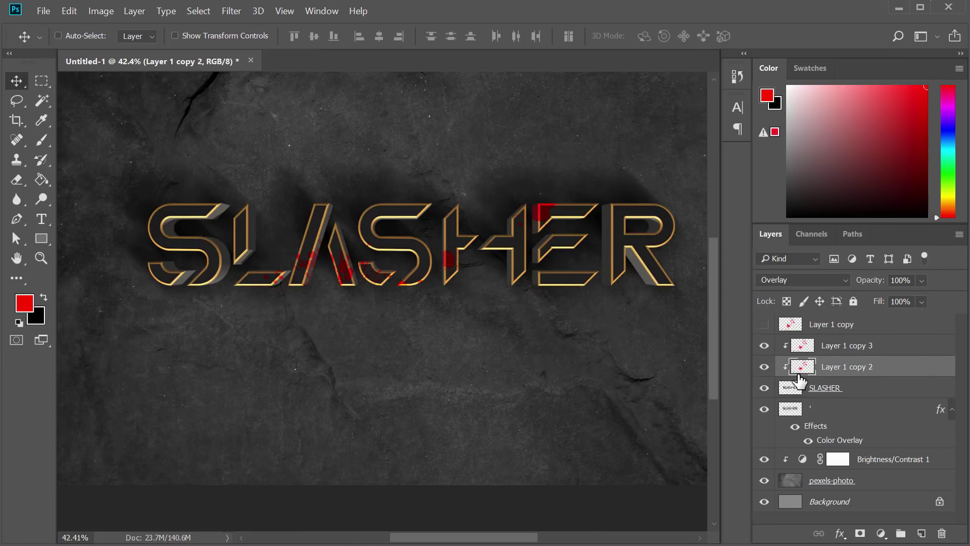
left_click(856, 391)
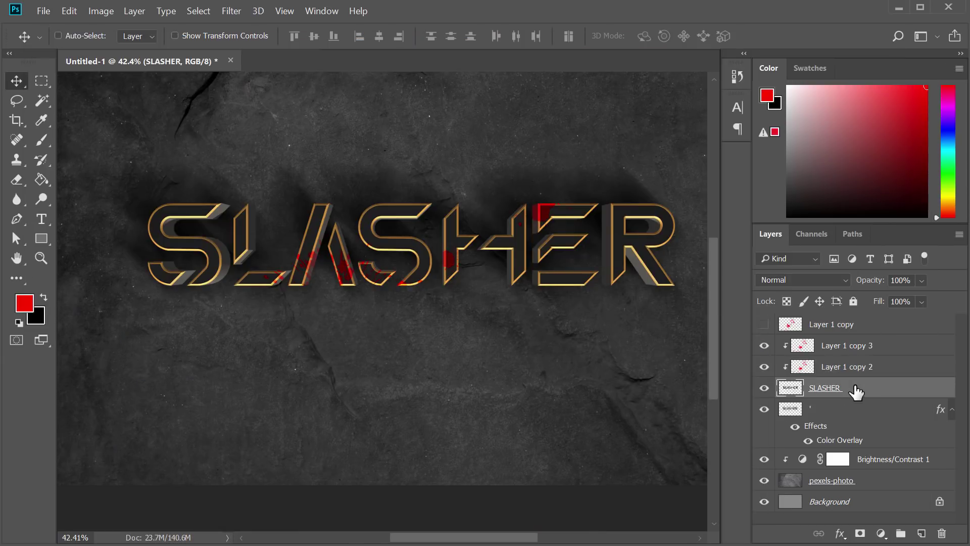
left_click(843, 348, "shift")
key("ctrl")
key("ctrl+e")
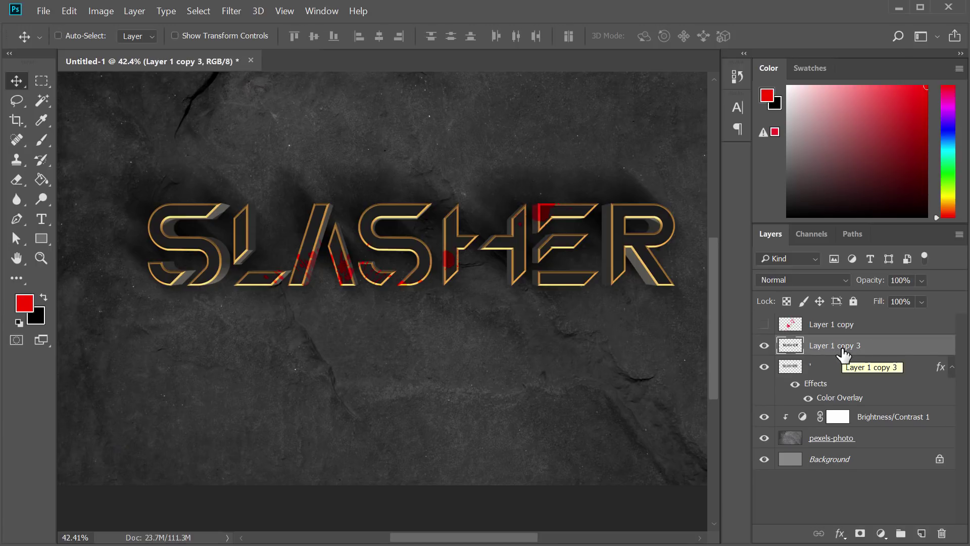
left_click(764, 347)
left_click(764, 348)
Add a Gradient Overlay to the merged text layer using the red-to-transparent preset gradient.
right_click(845, 350)
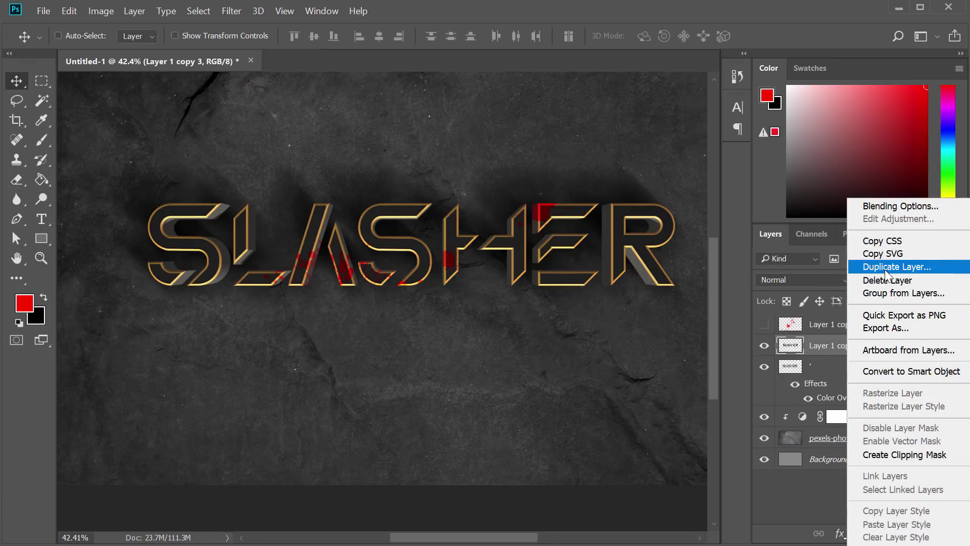
left_click(819, 344)
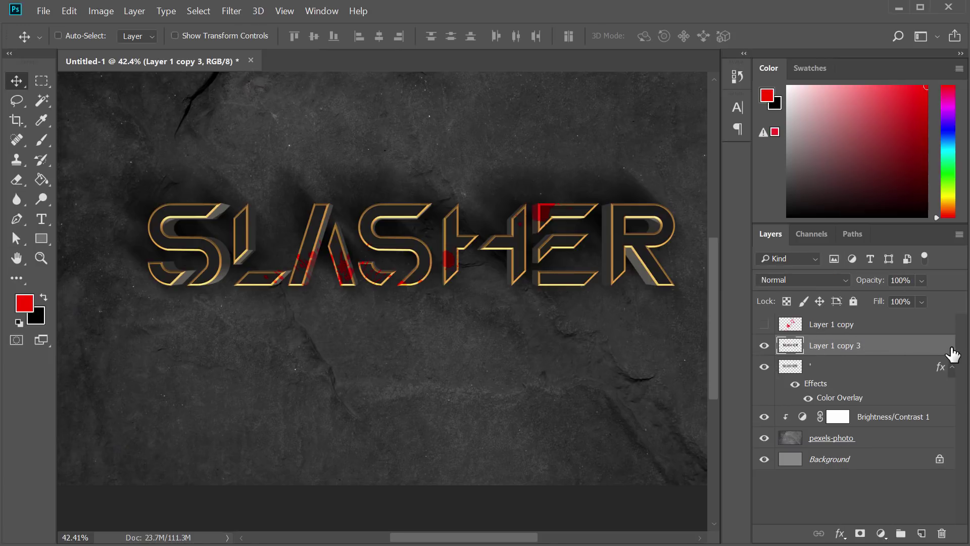
double_click(946, 349)
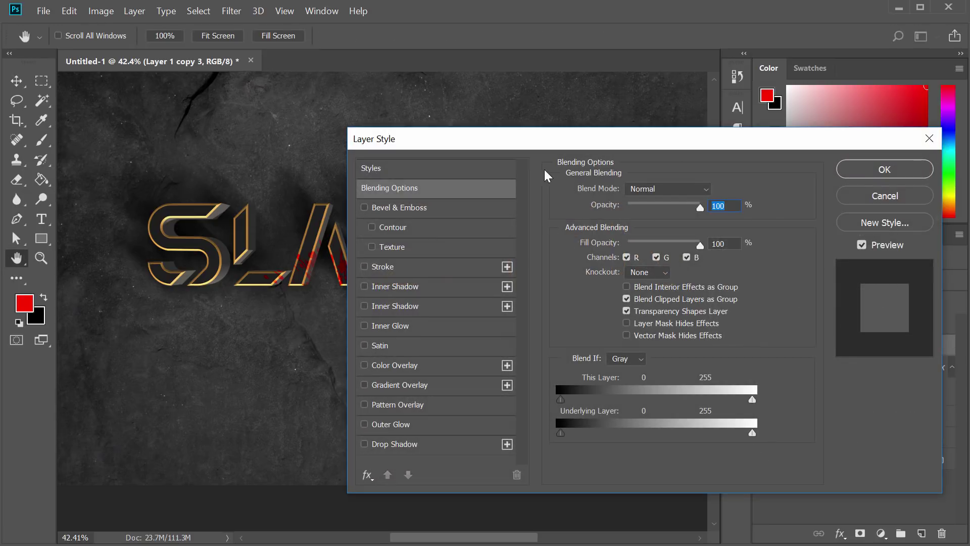
left_click_drag(491, 140, 614, 279)
left_click(348, 465)
left_click(570, 523)
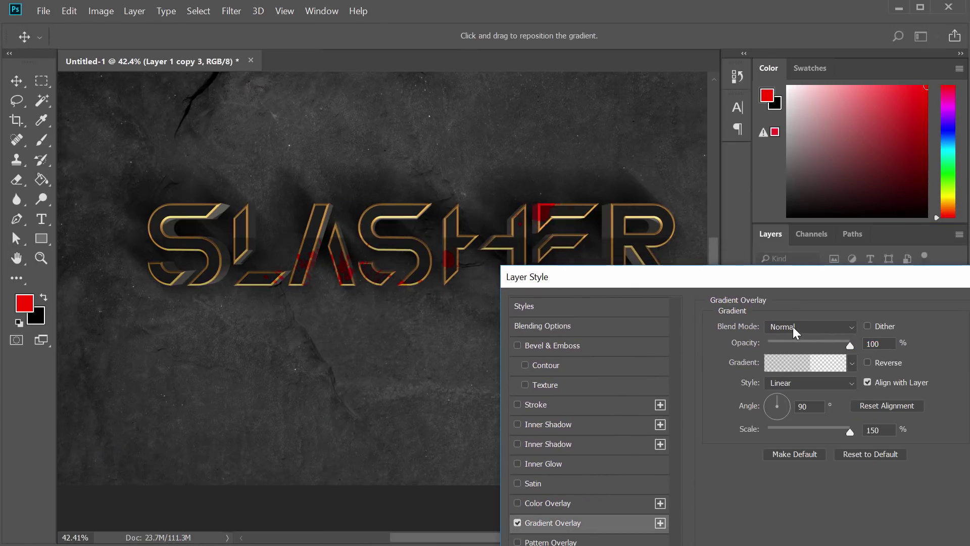
left_click(852, 363)
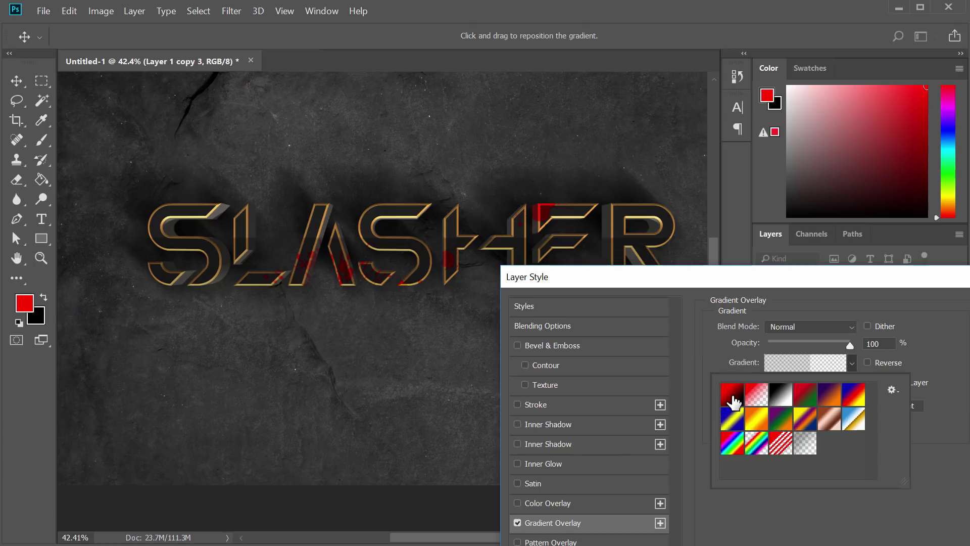
left_click(757, 397)
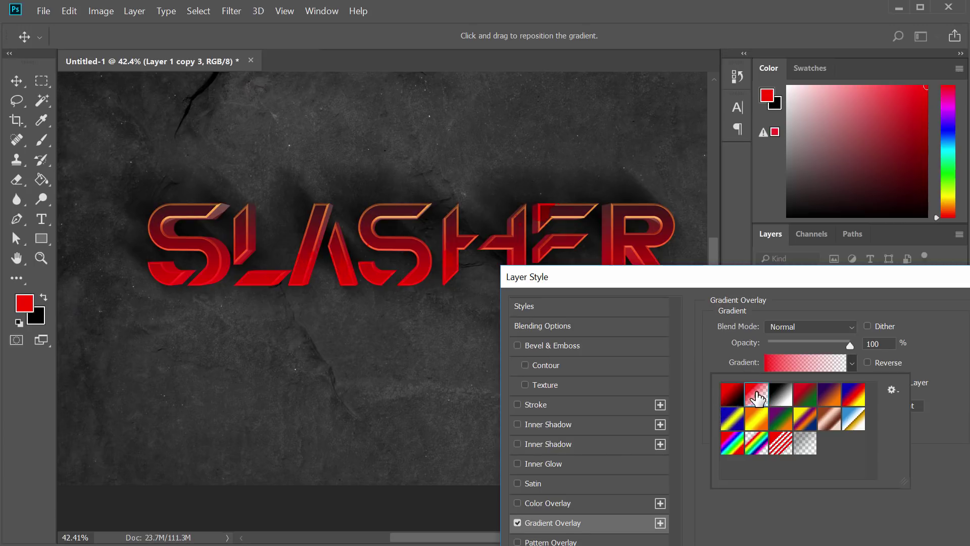
left_click(814, 284)
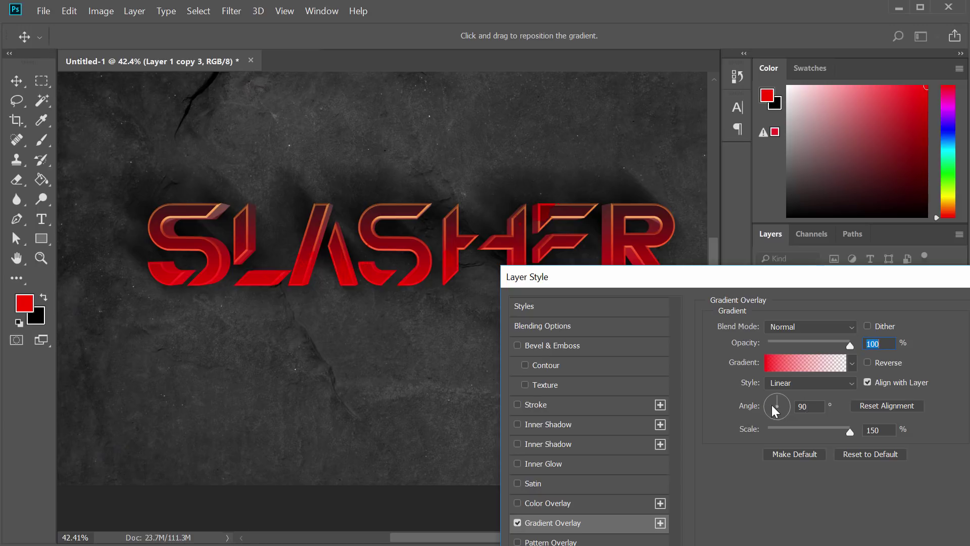
Try out blend modes on the gradient overlay, going from Multiply through Lighten to Overlay.
left_click(803, 326)
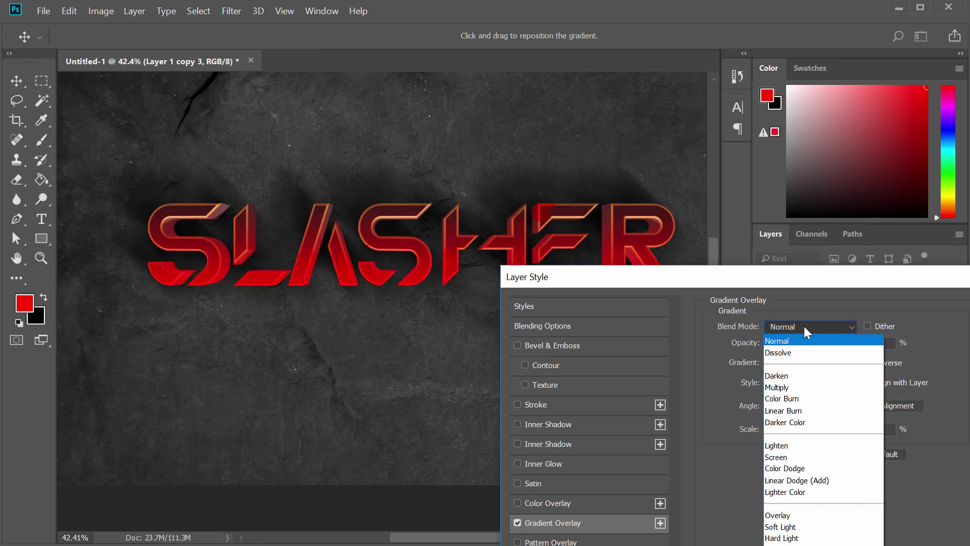
left_click(778, 387)
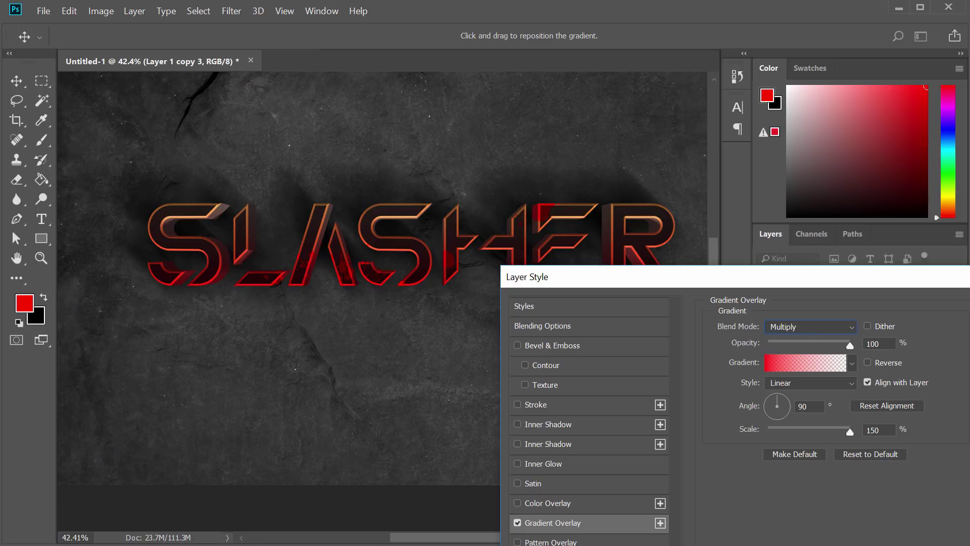
key("Down")
key("Up")
key("Down")
key("Down")
key("Down")
key("Down")
key("Down")
key("Down")
key("Down")
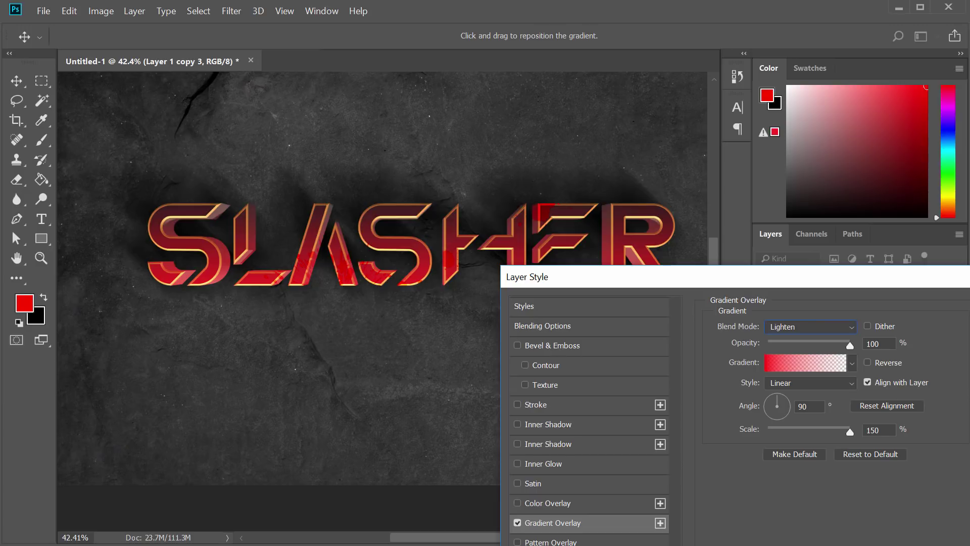
key("Up")
key("Down")
key("Down")
key("Down")
key("Down")
key("Up")
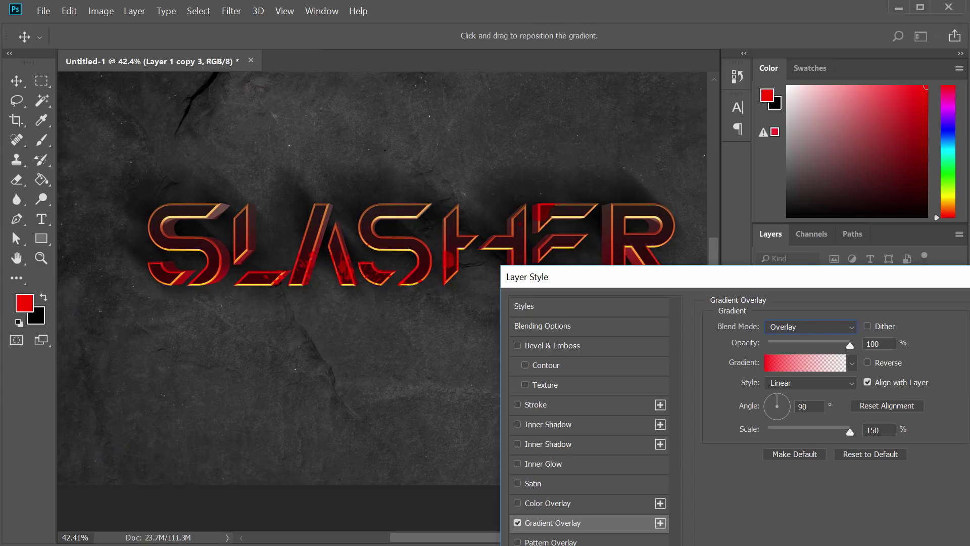
Try further blend modes on the gradient overlay, from Hard Light through Hard Mix to Color.
key("Down")
key("Down")
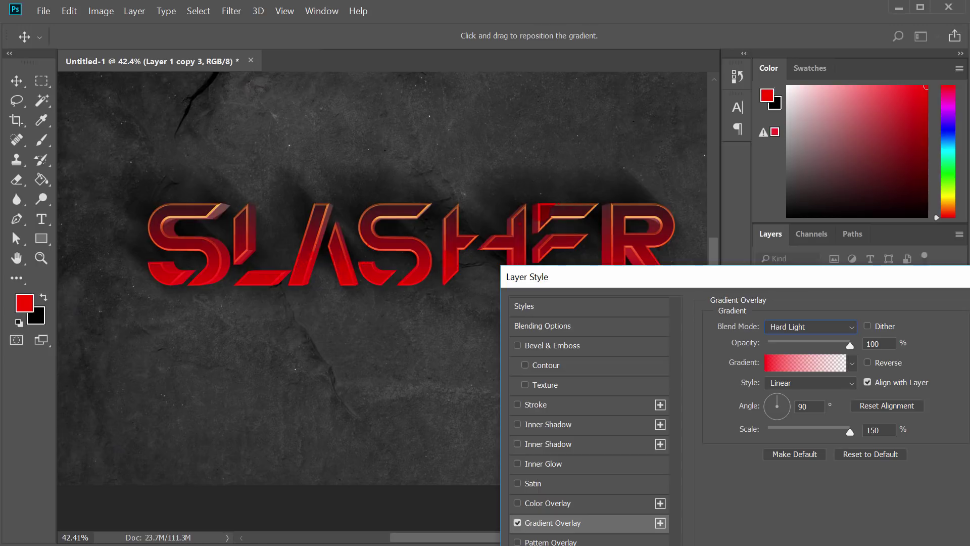
key("Down")
key("Down")
key("Down")
key("Down")
key("Down")
key("Down")
key("Down")
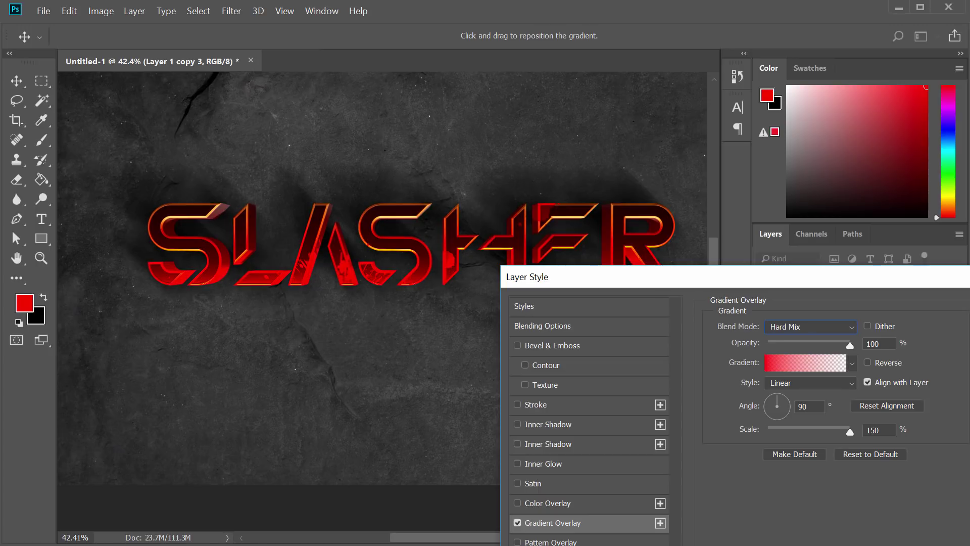
key("Down")
key("Down")
key("Down")
key("Down")
key("Down")
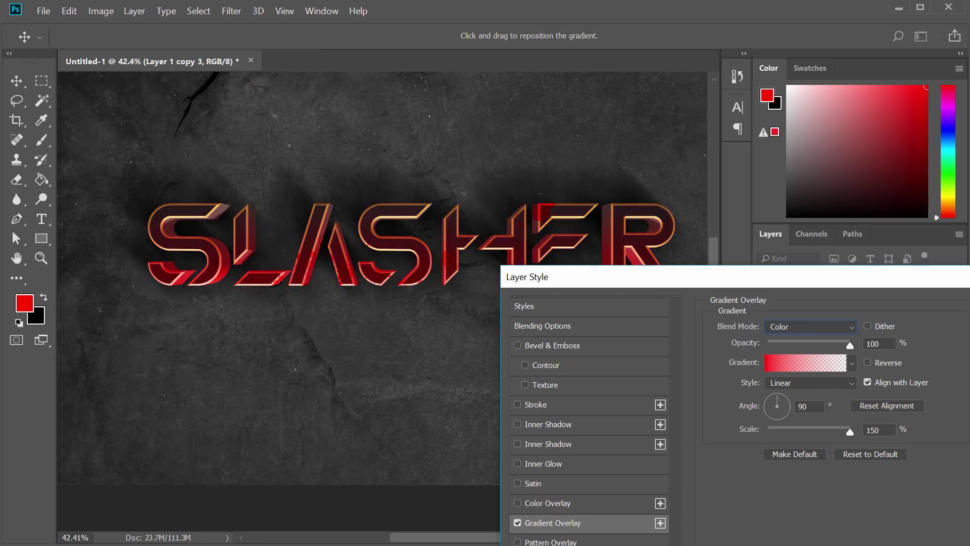
key("Up")
key("Up")
key("Down")
Try darkening blend modes on the gradient overlay, going through Color Burn to Darker Color.
left_click(810, 327)
left_click(795, 335)
key("Down")
key("Down")
key("Down")
key("Down")
key("Down")
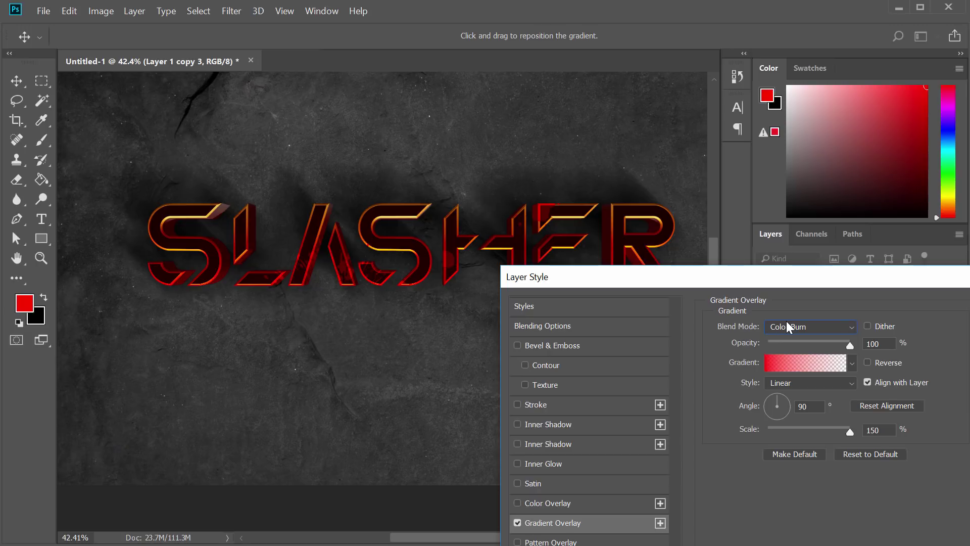
key("Up")
key("Up")
key("Down")
key("Down")
key("Down")
key("Down")
key("Down")
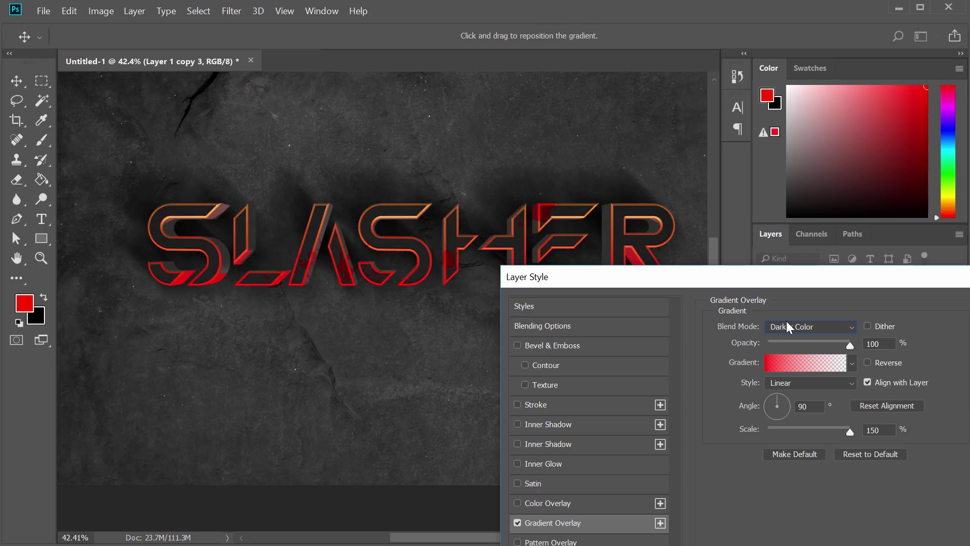
Set the gradient overlay's blend mode to Overlay and apply the layer style.
key("Down")
key("Down")
key("Down")
key("Down")
key("Down")
key("Up")
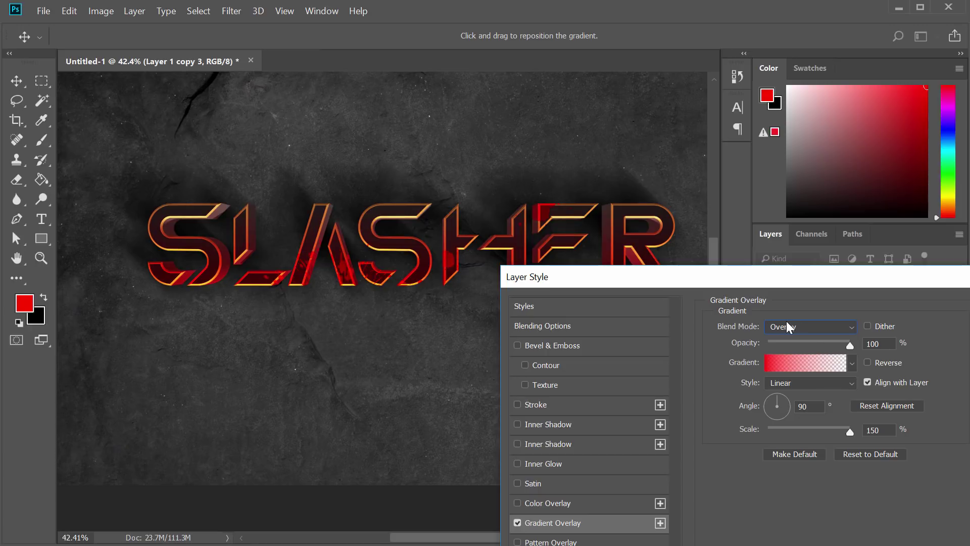
key("Return")
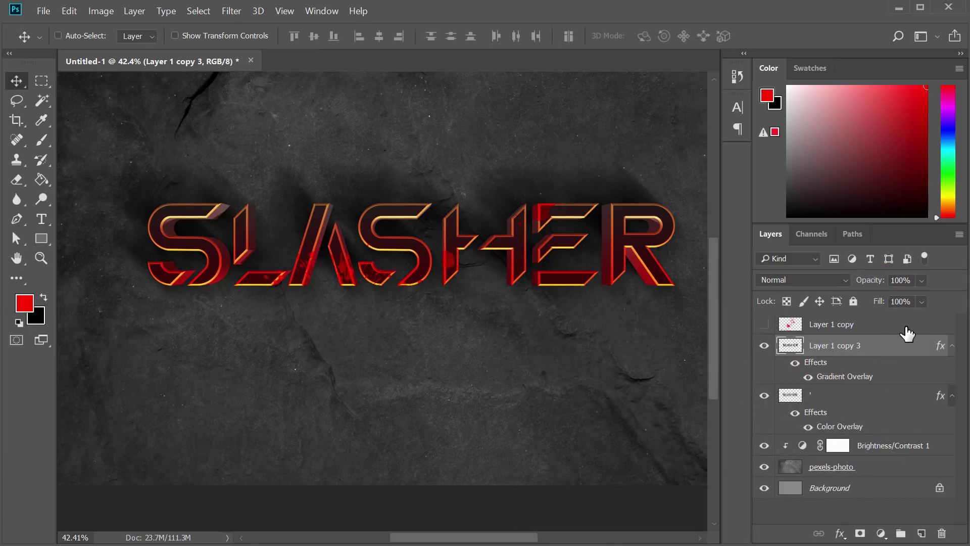
Reduce the opacity of the merged text layer's gradient overlay to 66% and apply the change.
left_click(922, 281)
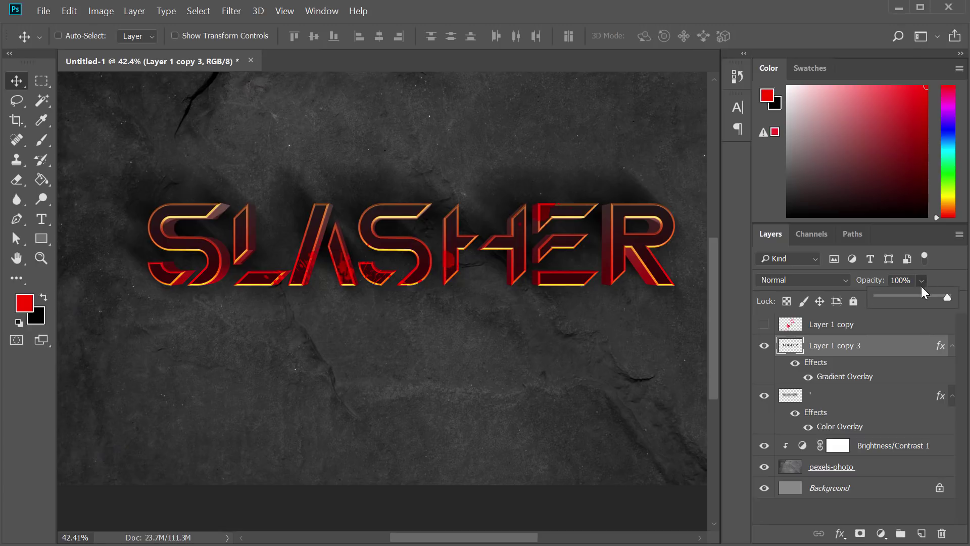
left_click_drag(926, 300, 953, 297)
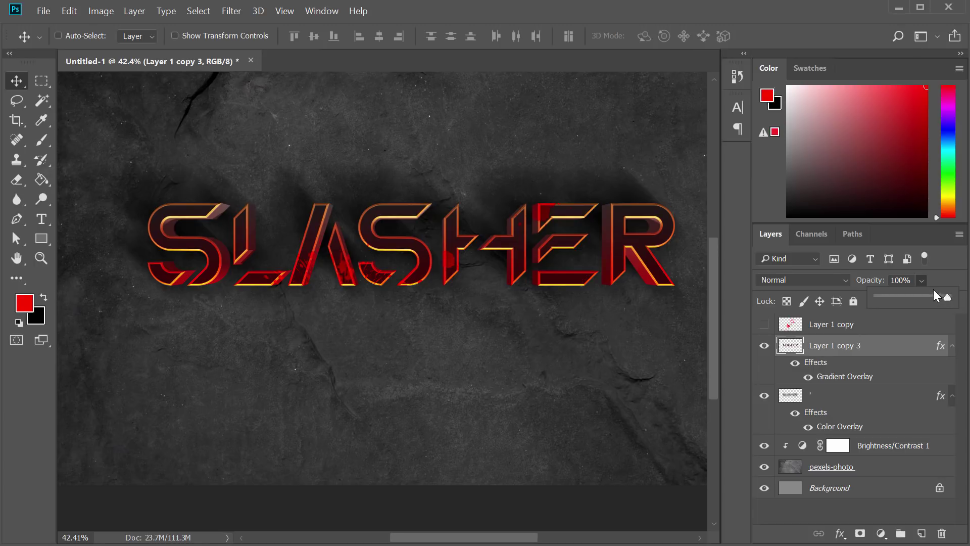
double_click(851, 376)
left_click_drag(840, 347, 822, 350)
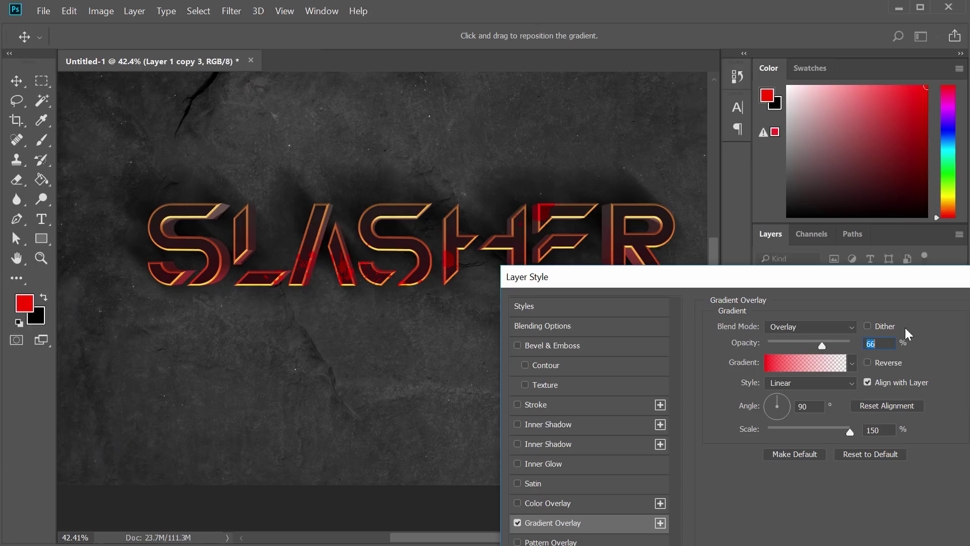
key("Return")
Display the set of available adjustments and narrow their area to give the canvas more room.
scroll(496, 243, "down", 3)
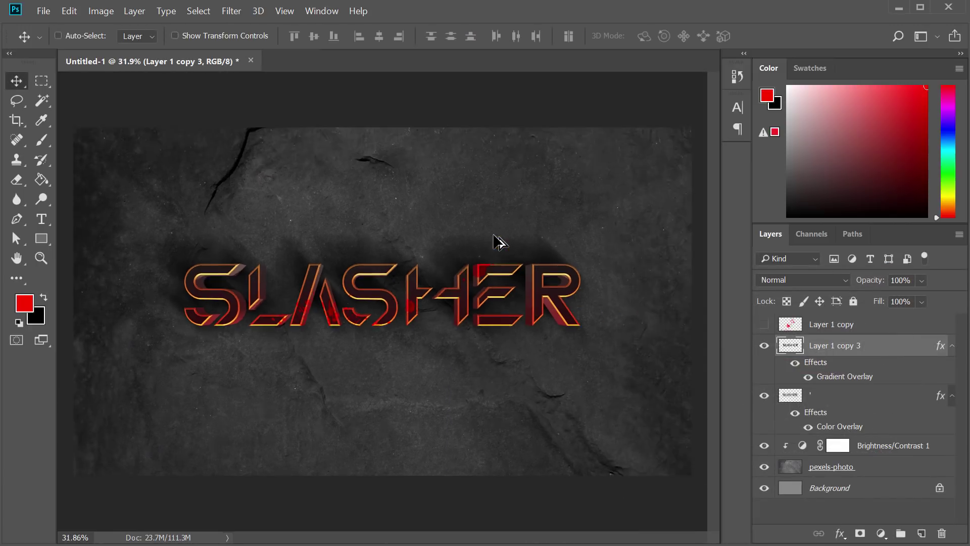
scroll(496, 243, "up", 1)
left_click(321, 11)
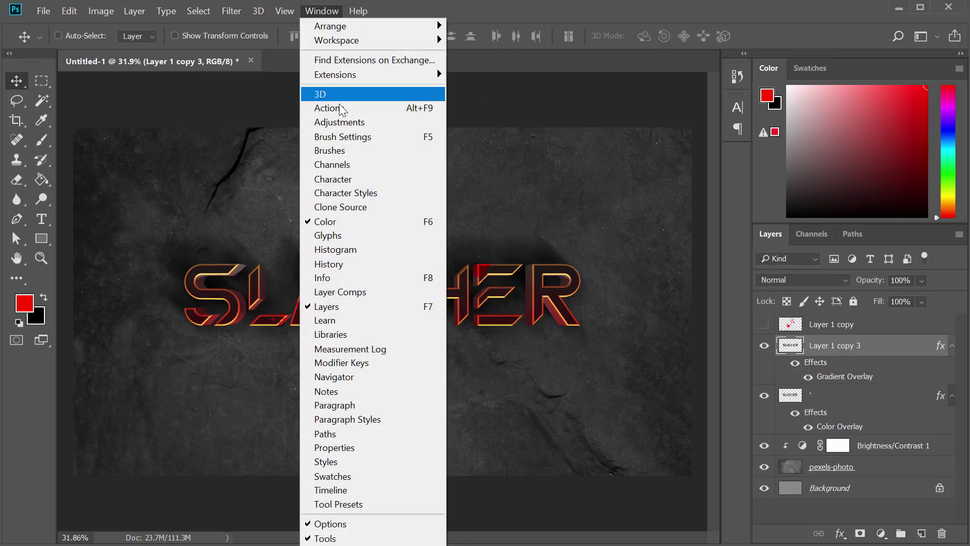
left_click(339, 123)
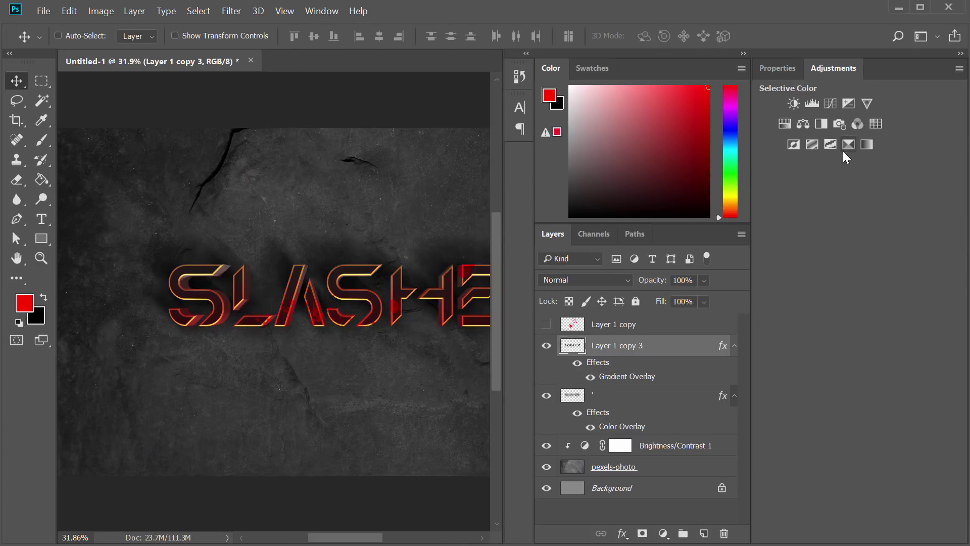
left_click_drag(751, 180, 858, 177)
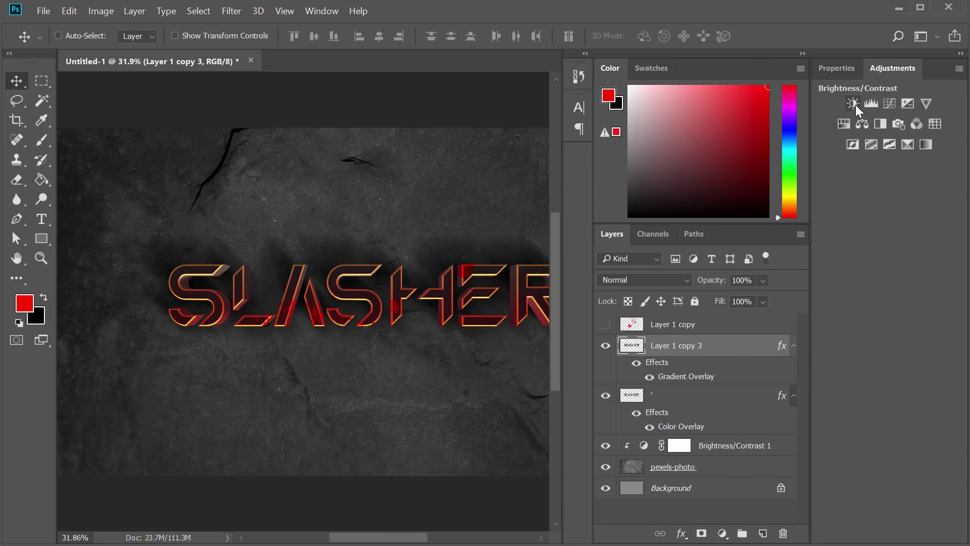
Add a Photo Filter adjustment above the merged text layer using Warming Filter (85) at 47% density.
left_click(899, 125)
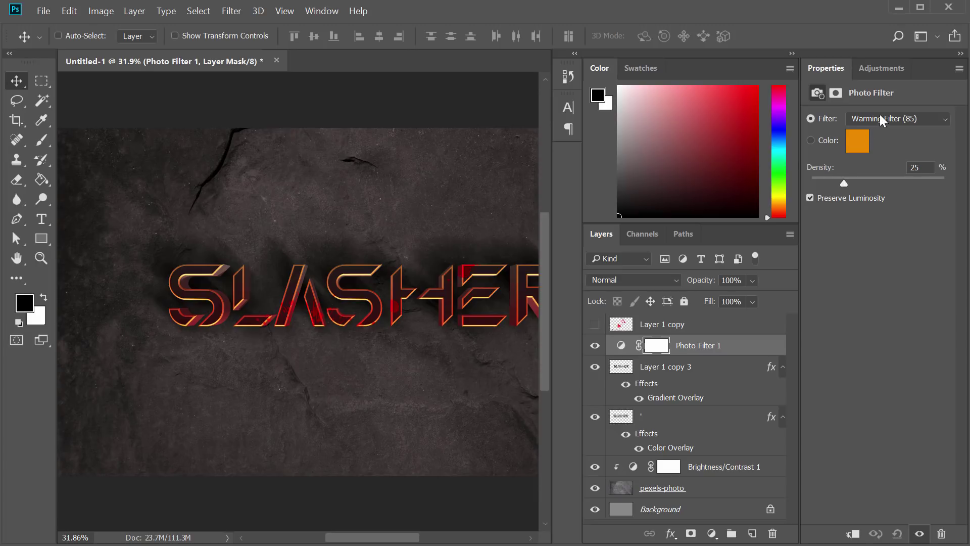
left_click_drag(849, 181, 873, 183)
scroll(333, 309, "down", 3)
scroll(333, 310, "up", 2)
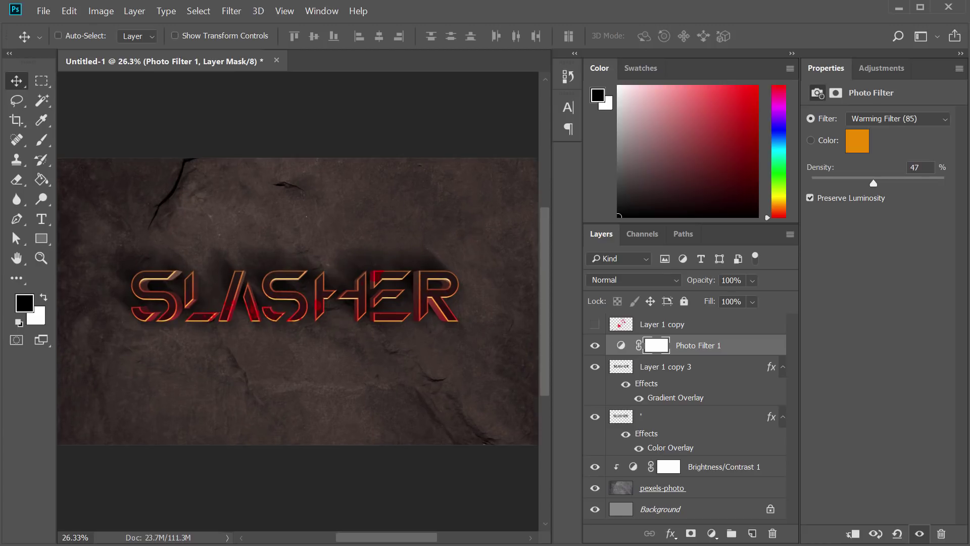